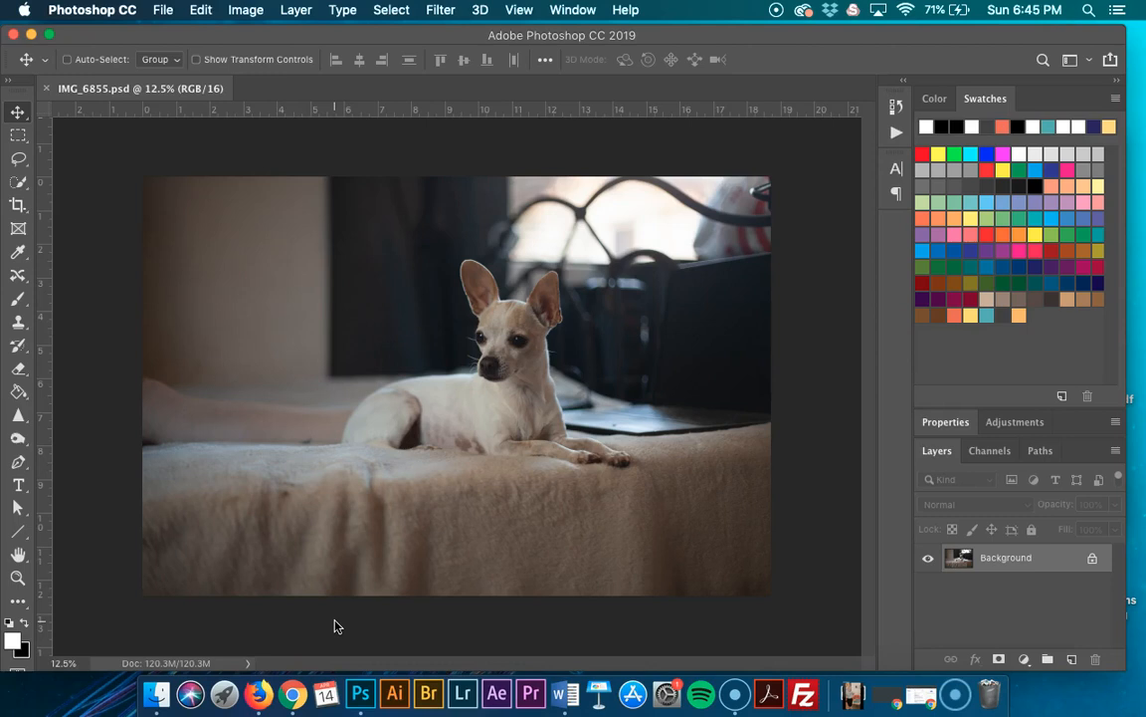
Duplicate the Background layer and activate the Dodge tool with airbrush-style build-up enabled.
key(super+j)
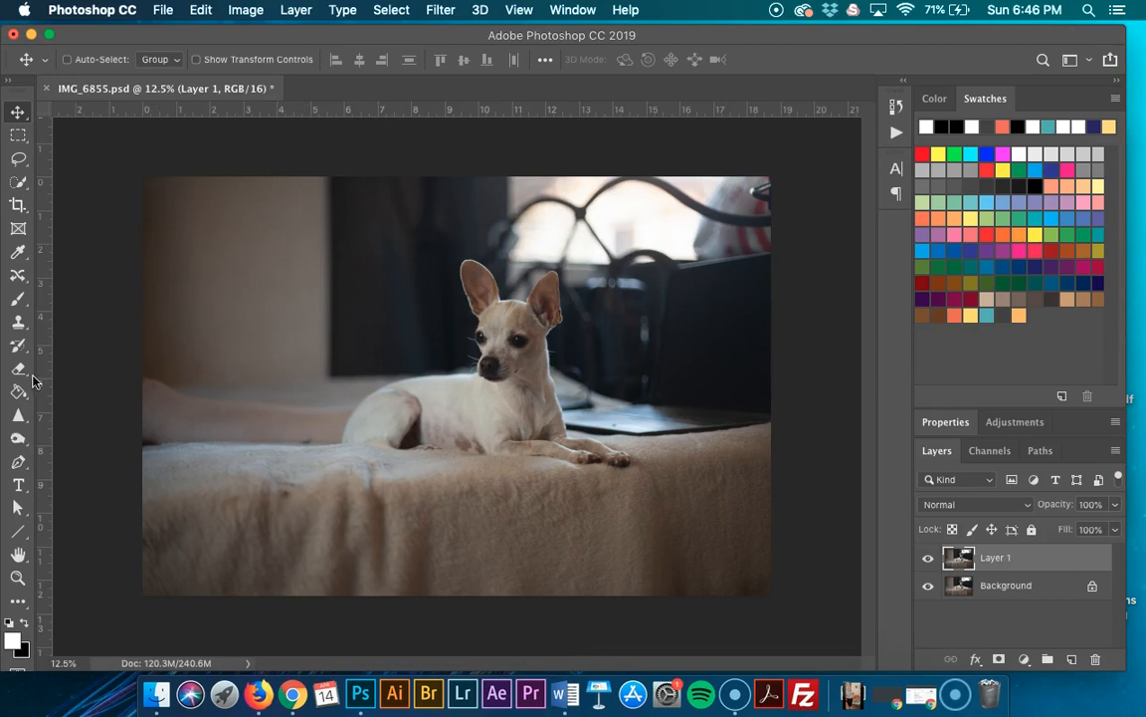
click(19, 438)
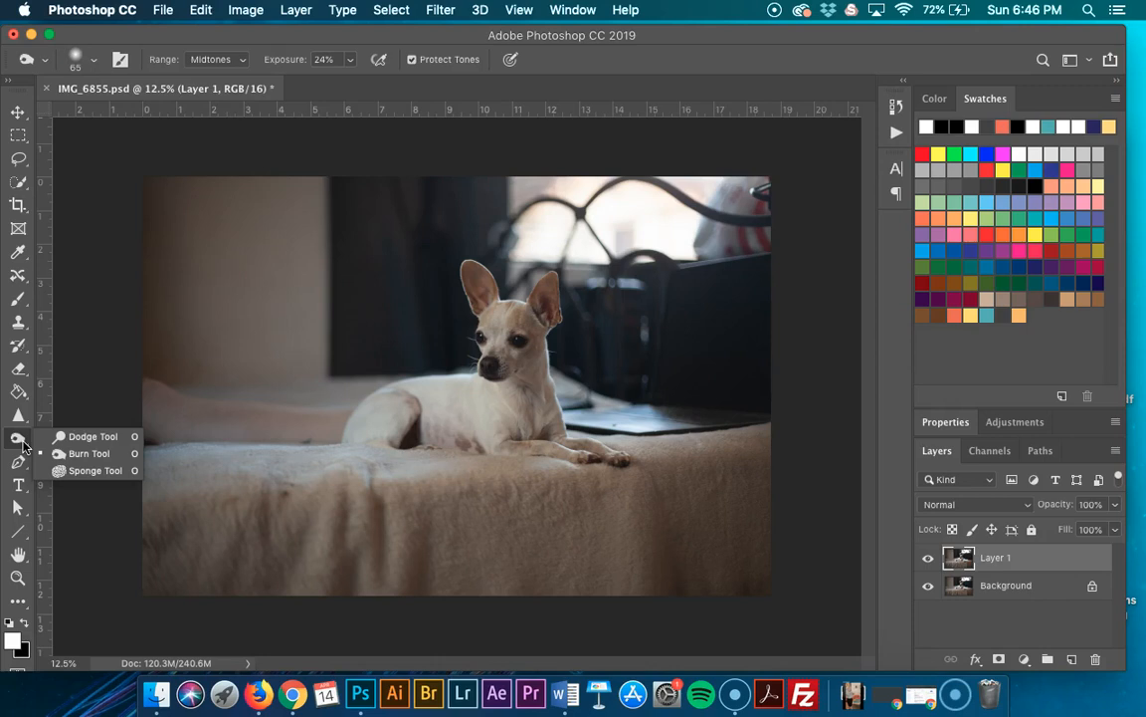
click(78, 435)
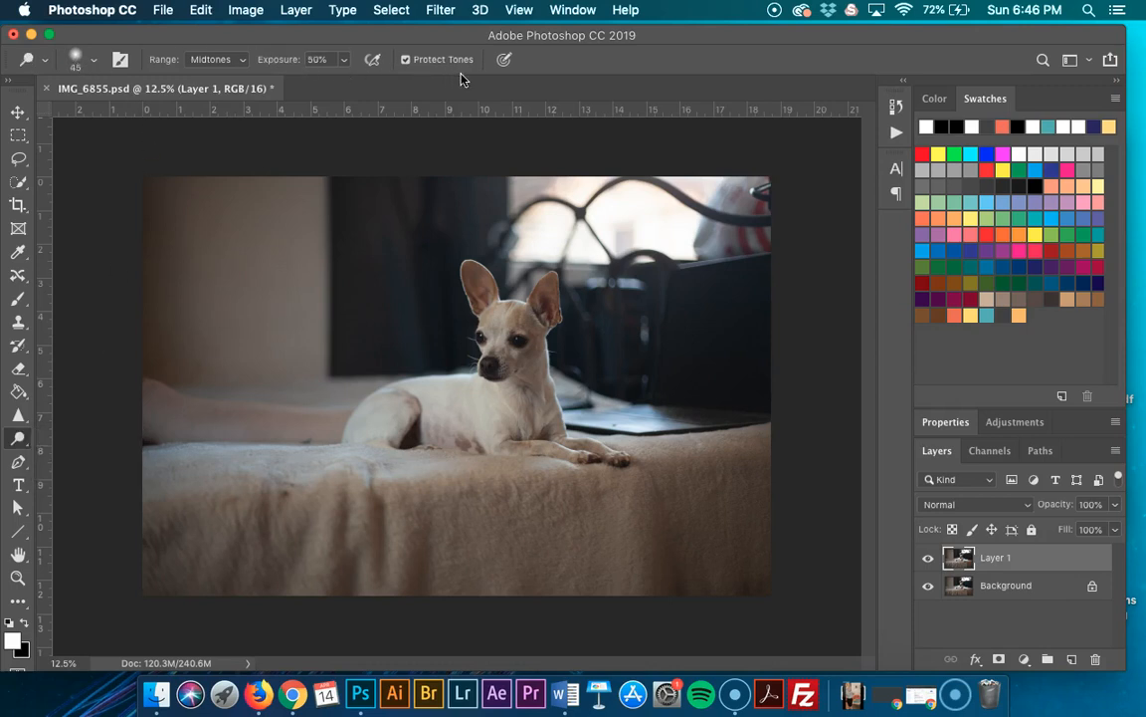
click(94, 62)
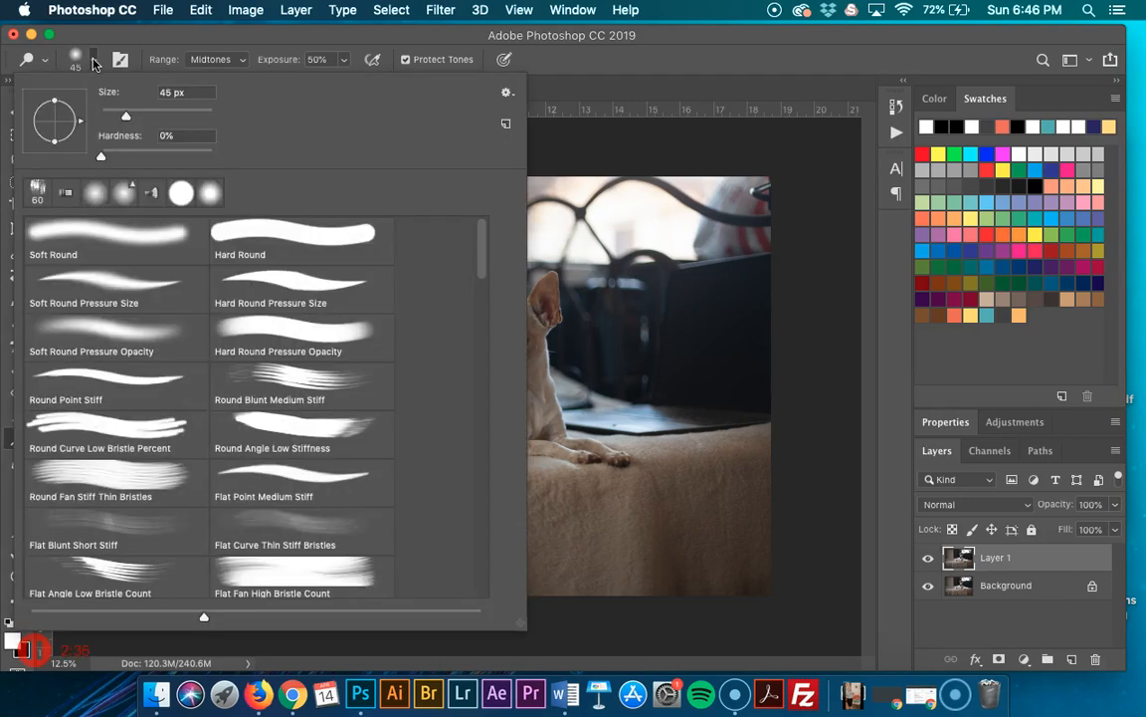
click(94, 62)
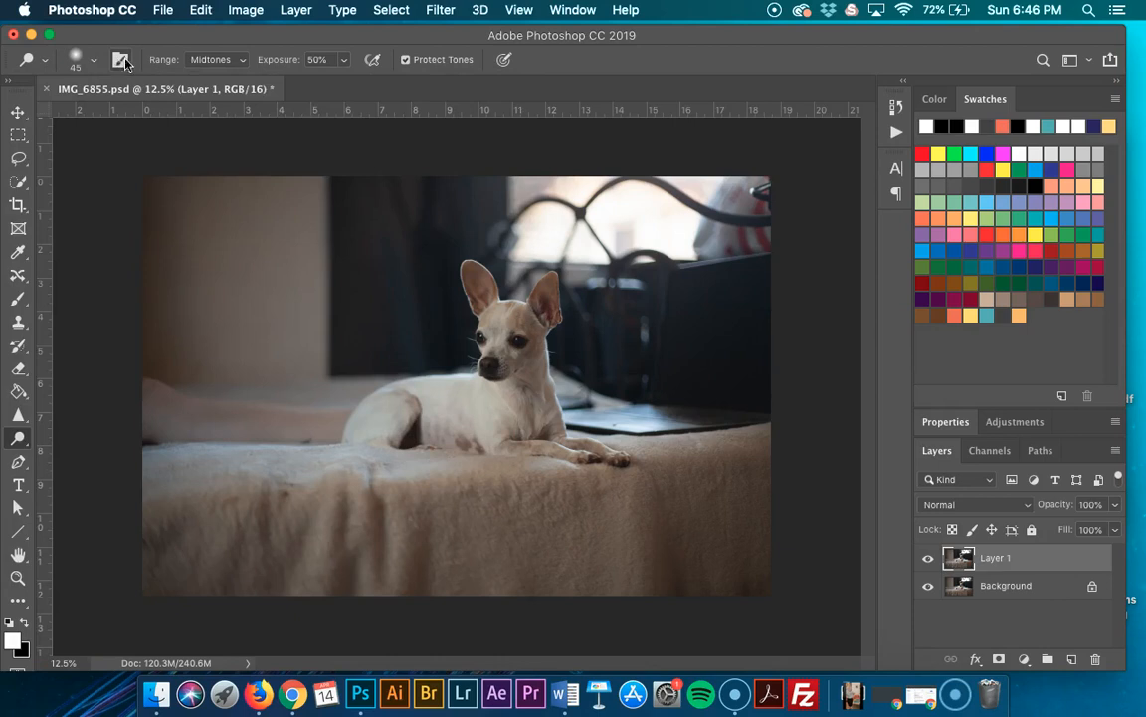
click(366, 60)
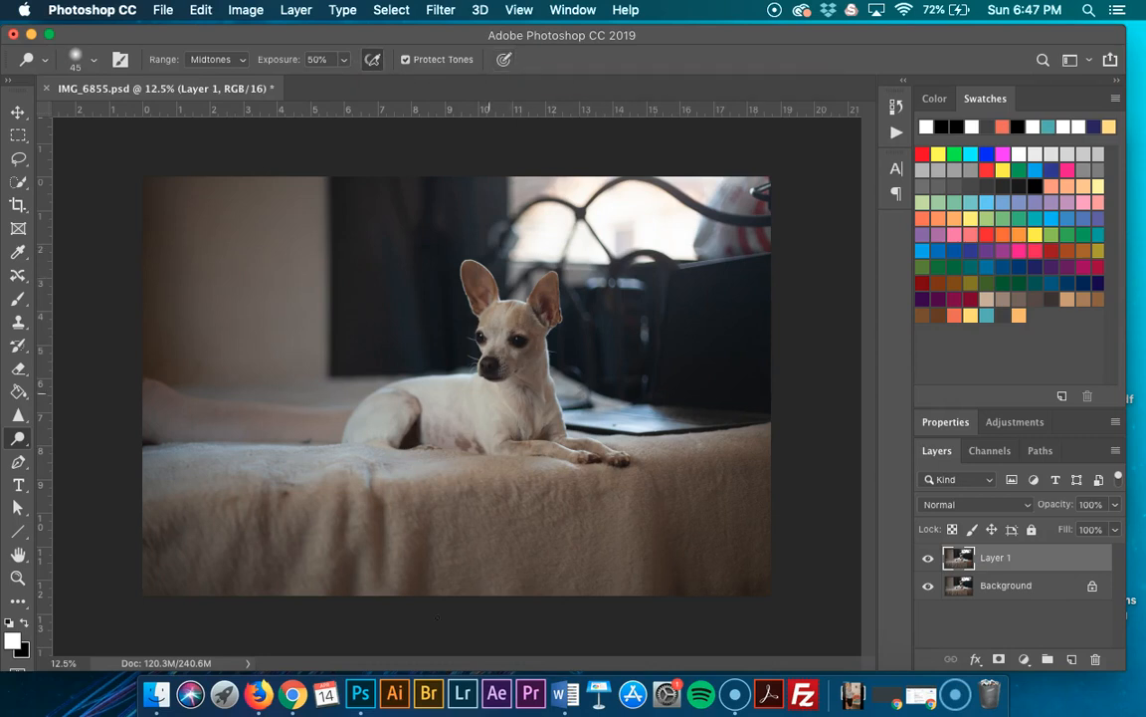
Lighten the fur on the dog's throat and chest with the Dodge tool, using Midtones and 50% exposure.
key(super+equal)
key(super+equal)
key(super+equal)
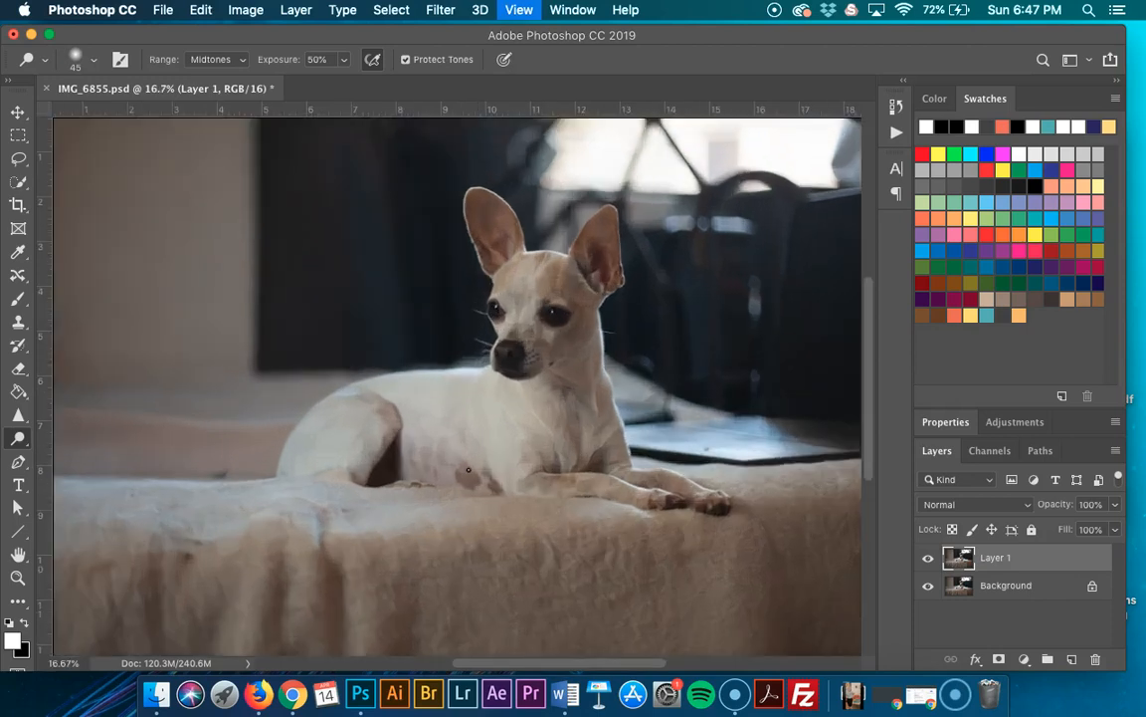
scroll(468, 469, right, 5)
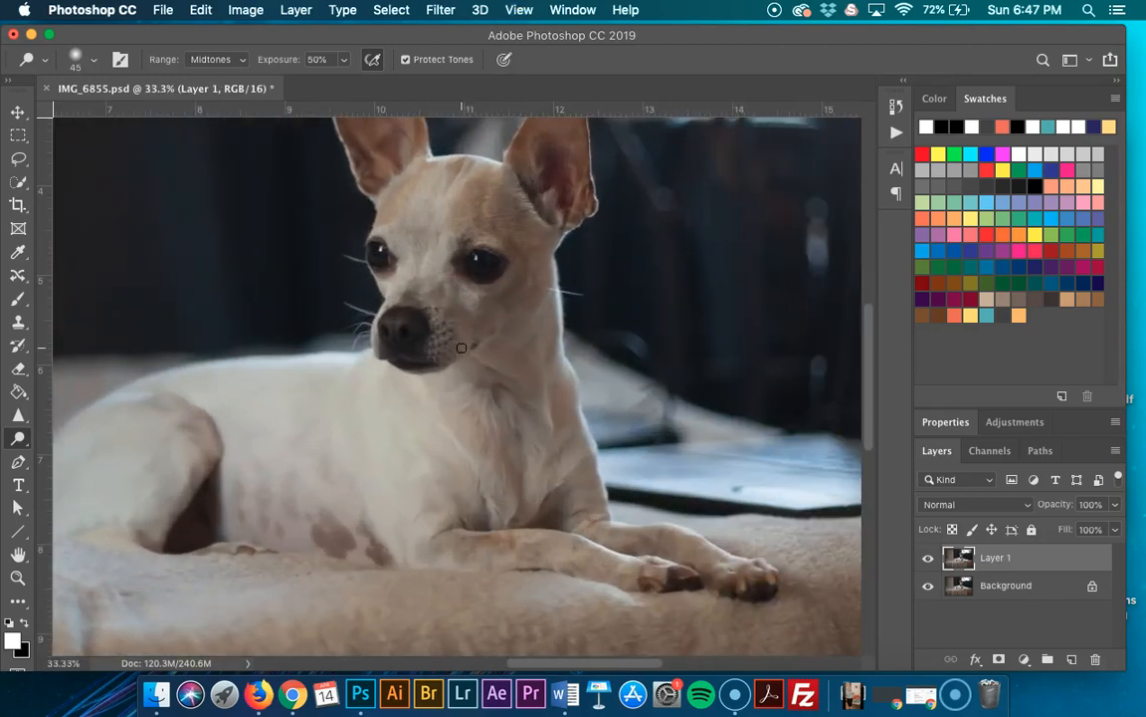
click(17, 439)
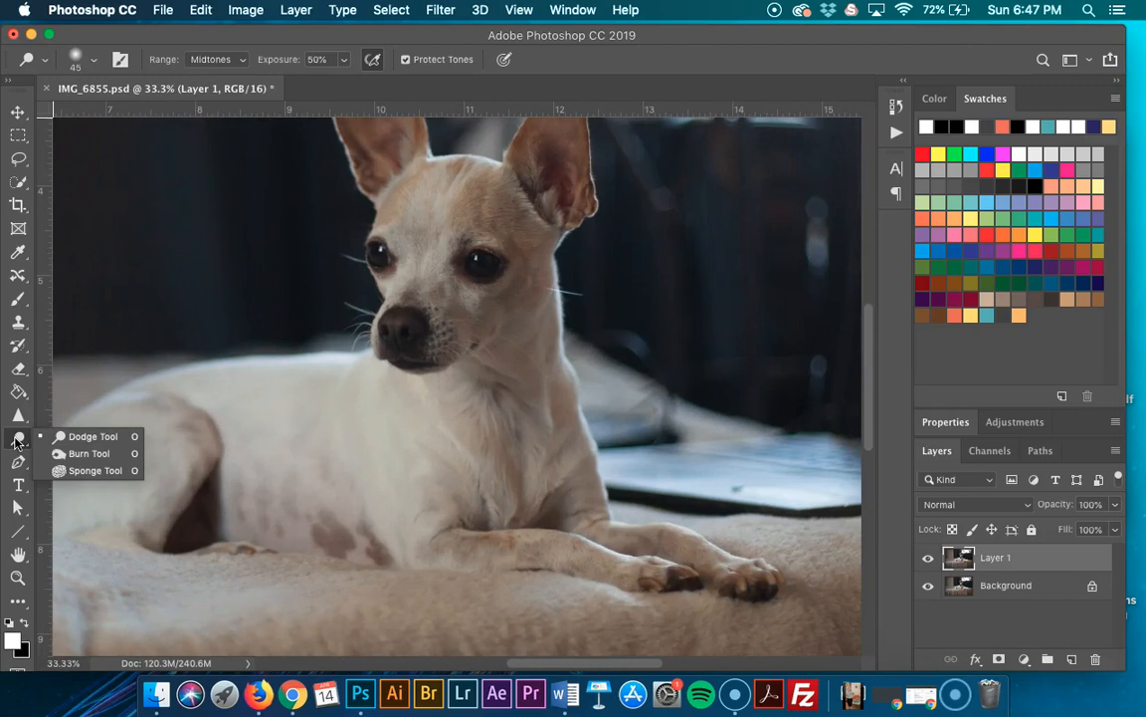
click(17, 441)
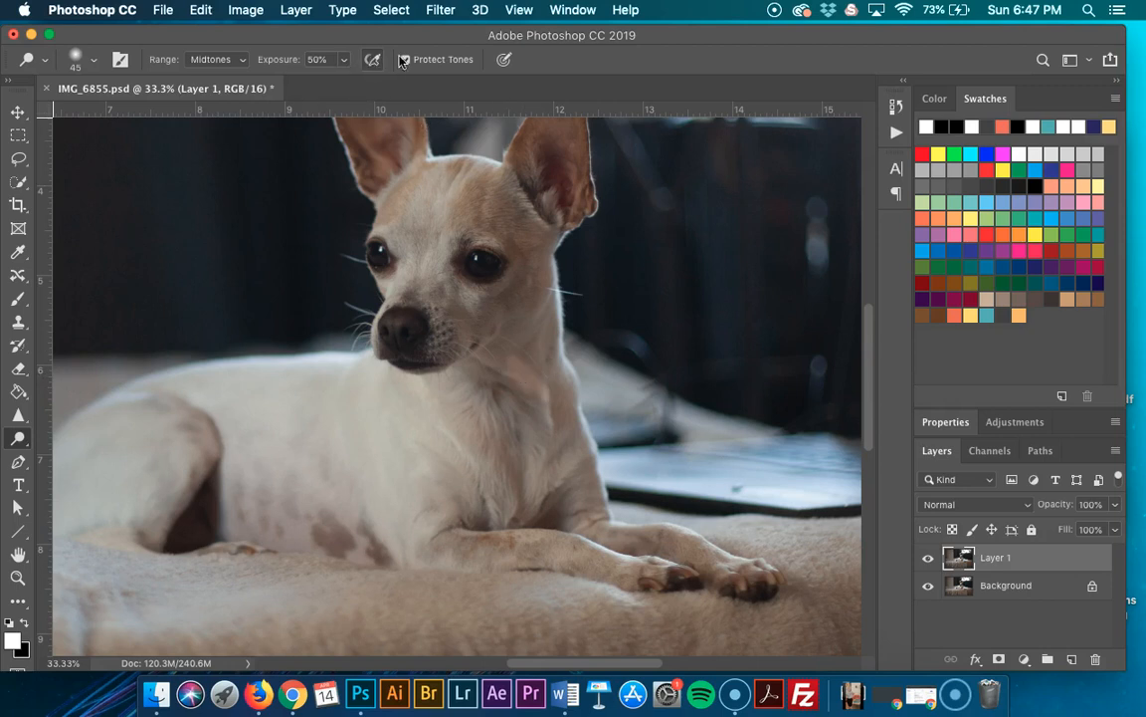
key(super+equal)
key(super+equal)
key(super+equal)
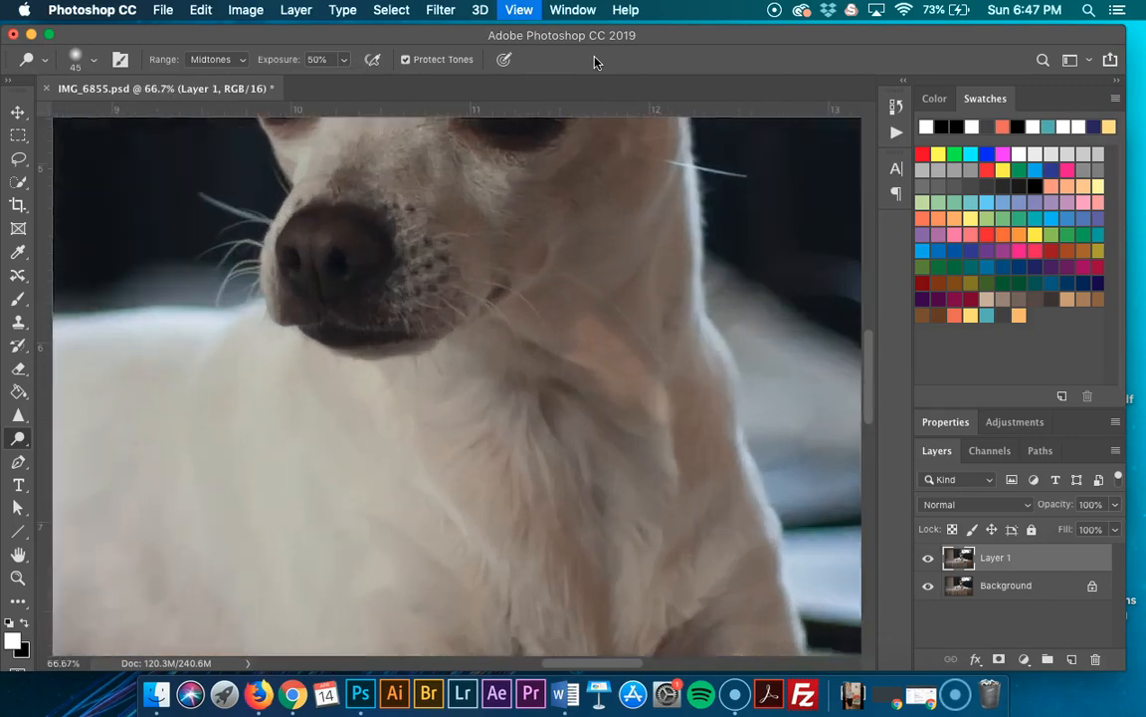
scroll(588, 236, right, 5)
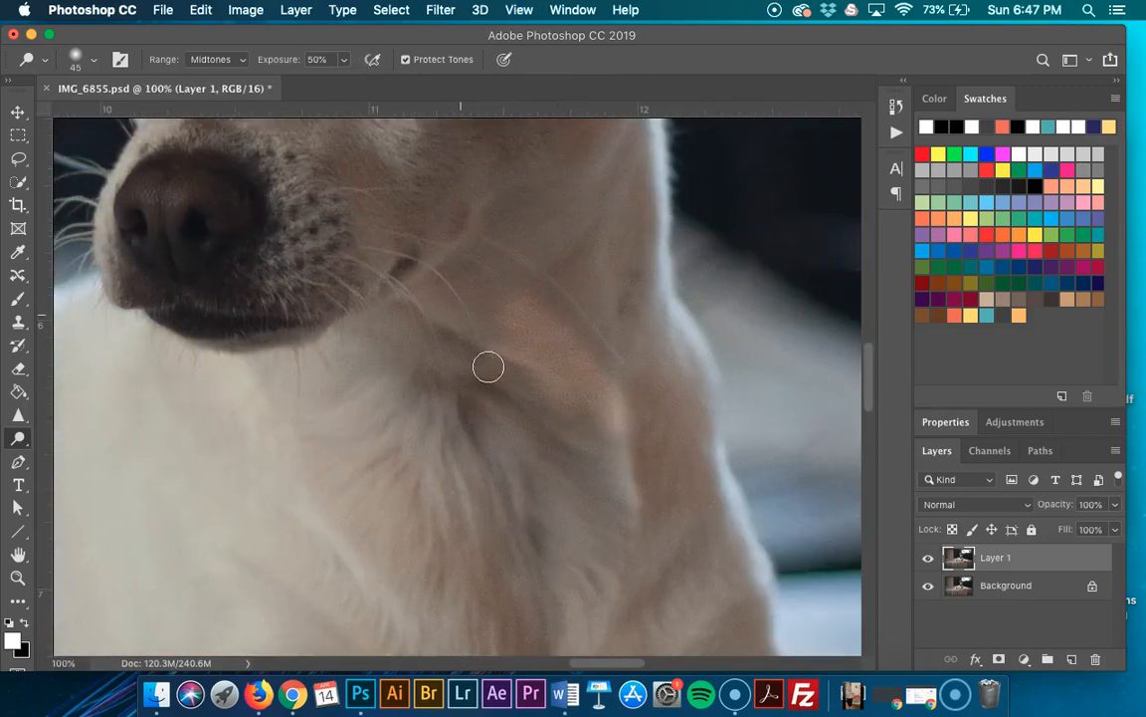
mouse_move(584, 400)
mouse_down()
mouse_move(430, 345)
mouse_move(540, 425)
mouse_move(499, 376)
mouse_move(453, 453)
mouse_move(555, 530)
mouse_move(534, 456)
mouse_move(502, 466)
mouse_move(531, 597)
mouse_up()
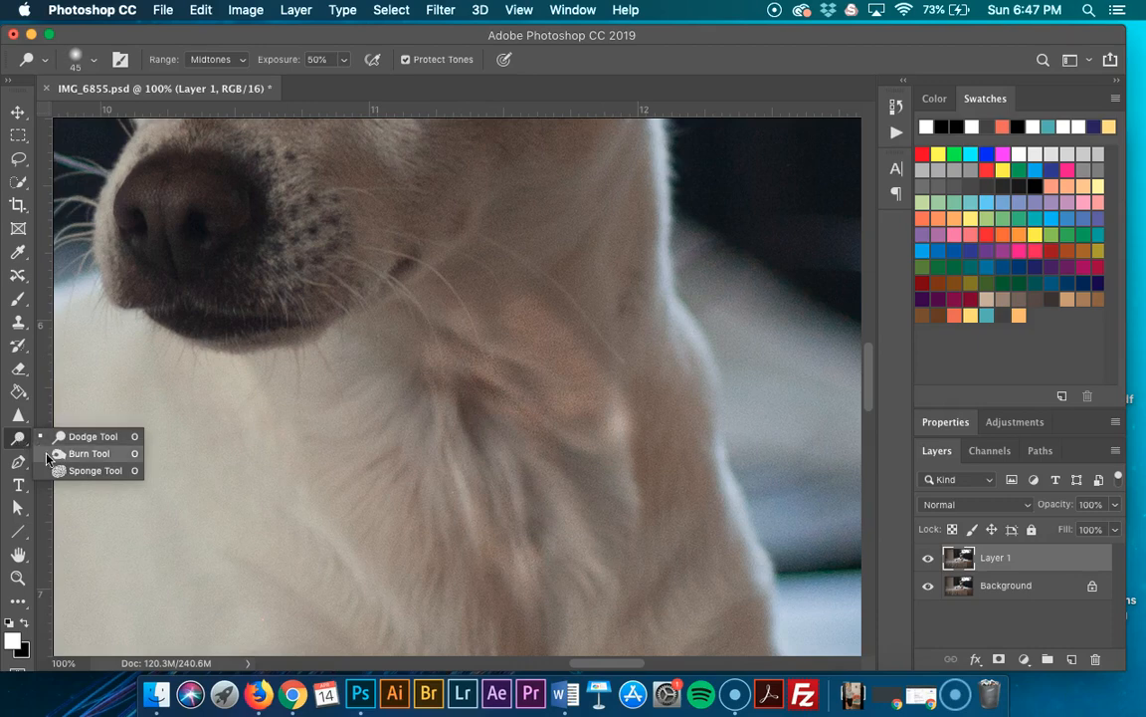
Darken the dog's cheek and the fur at the base of the ears with the Burn tool, using Midtones and 24% exposure.
click(88, 453)
scroll(414, 381, up, 5)
mouse_move(414, 381)
mouse_down()
mouse_move(455, 354)
mouse_move(394, 364)
mouse_move(521, 320)
mouse_move(454, 386)
mouse_move(364, 346)
mouse_move(506, 350)
mouse_move(408, 407)
mouse_move(335, 360)
mouse_move(338, 345)
mouse_move(503, 317)
mouse_up()
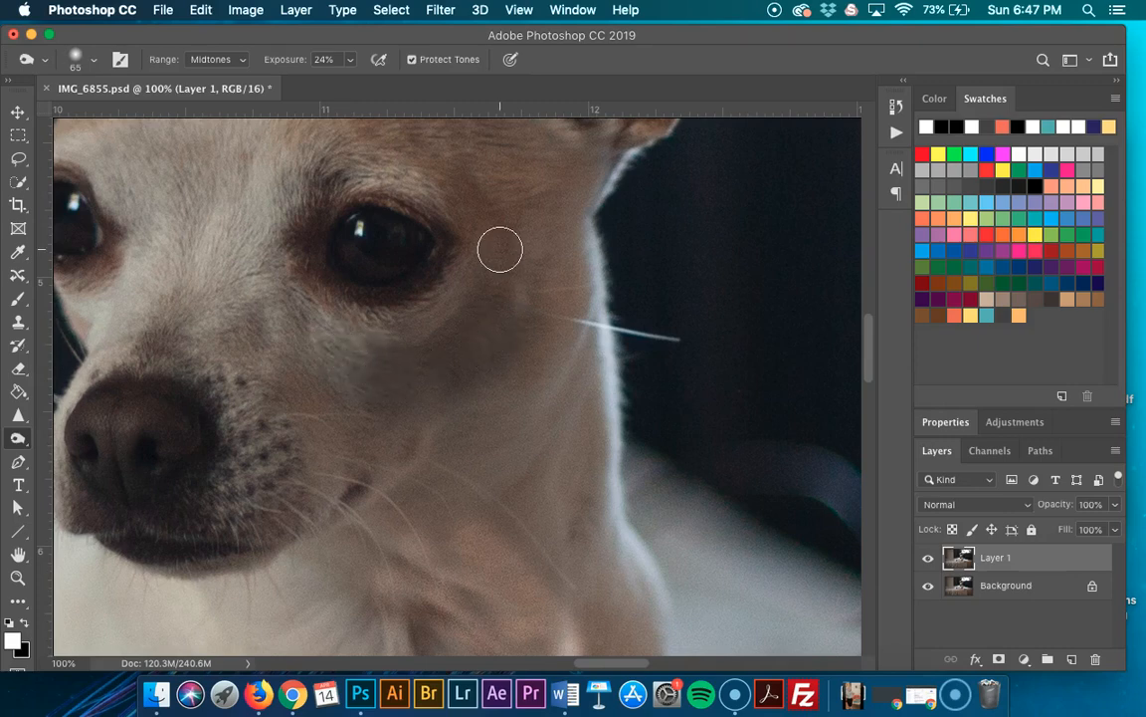
scroll(498, 248, up, 3)
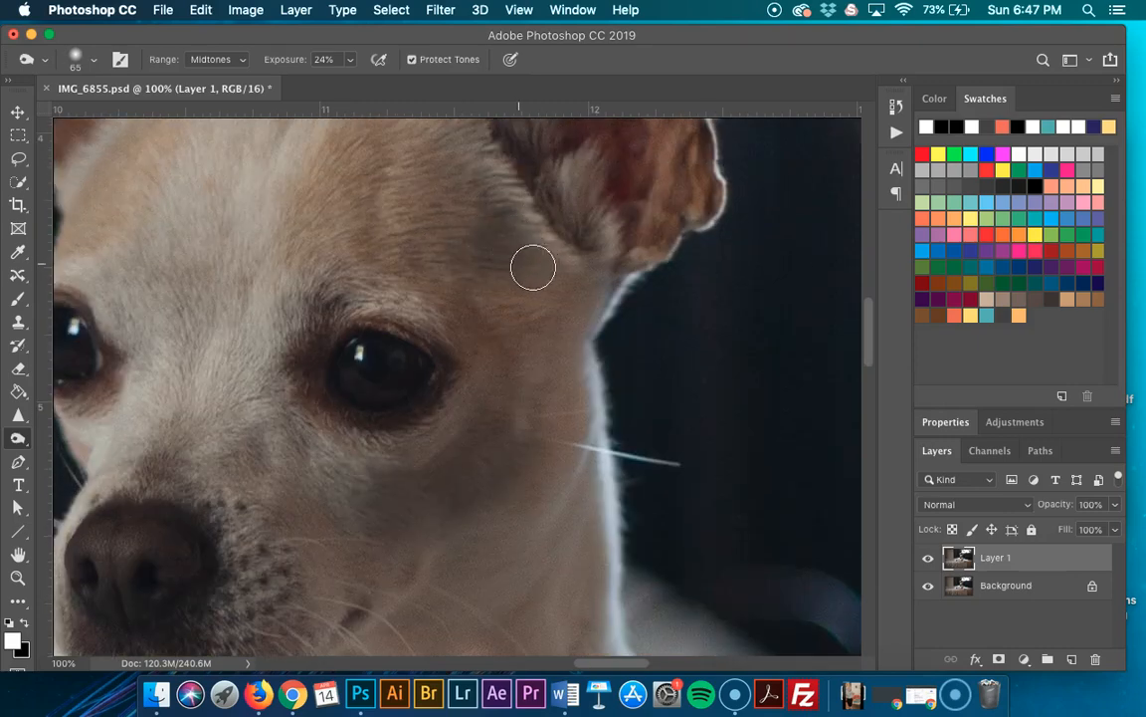
scroll(565, 264, up, 3)
scroll(565, 264, left, 2)
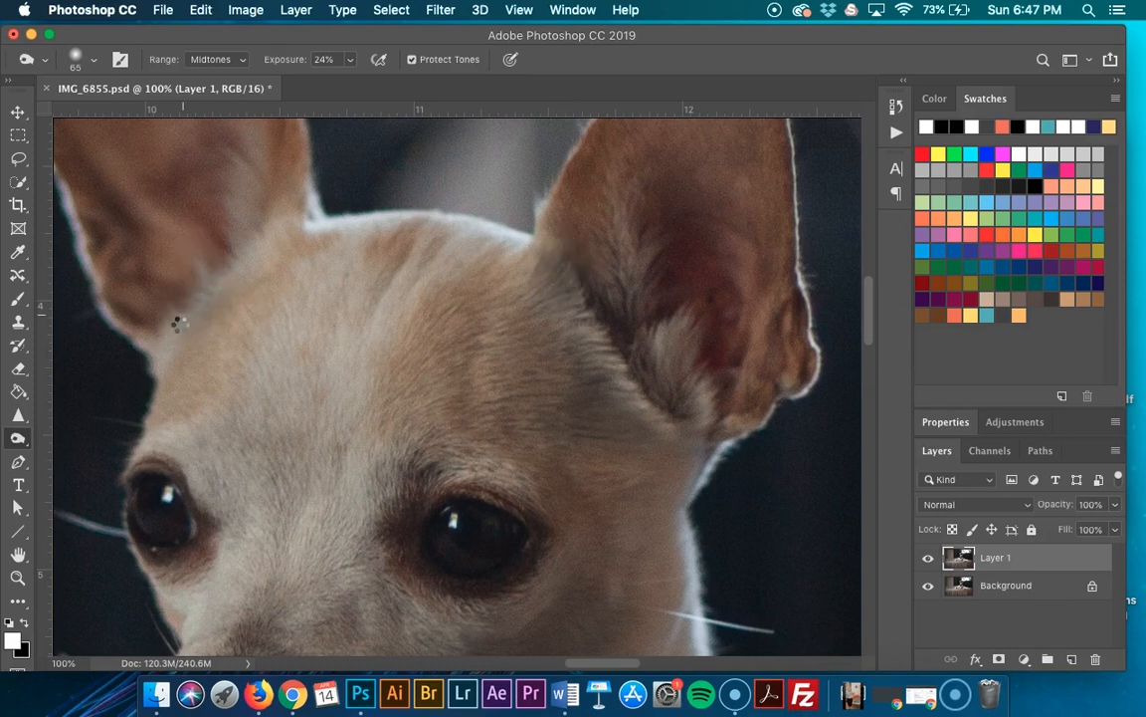
mouse_move(158, 334)
mouse_down()
mouse_move(239, 270)
mouse_move(273, 229)
mouse_up()
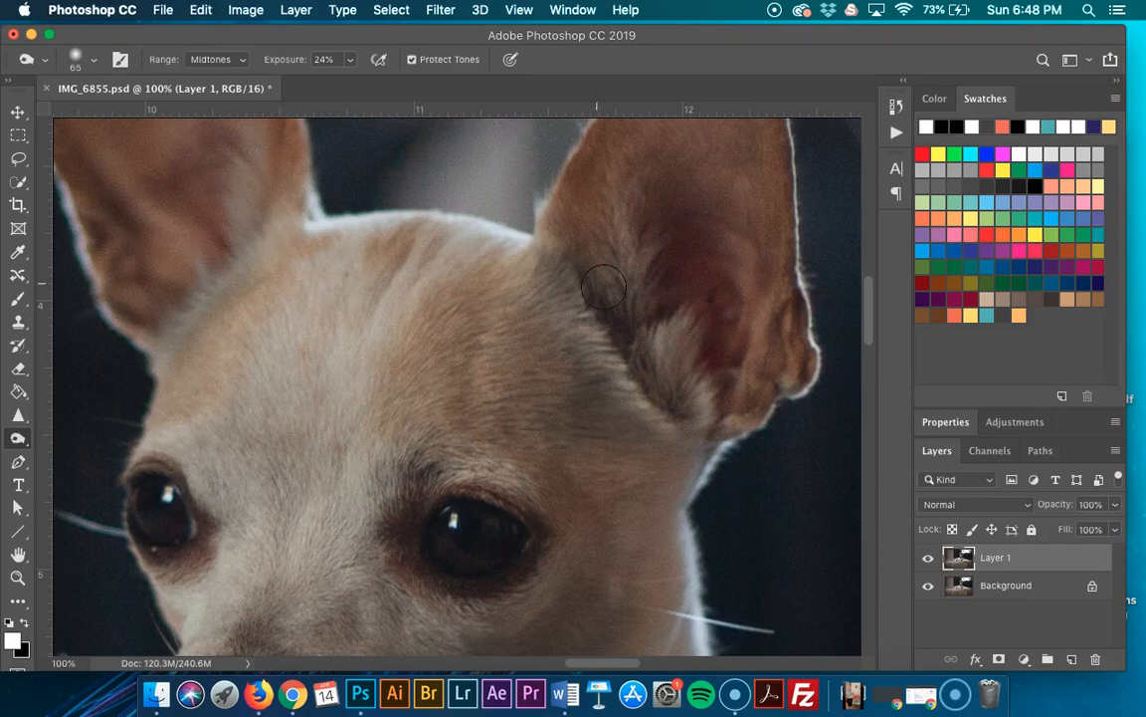
scroll(545, 251, down, 10)
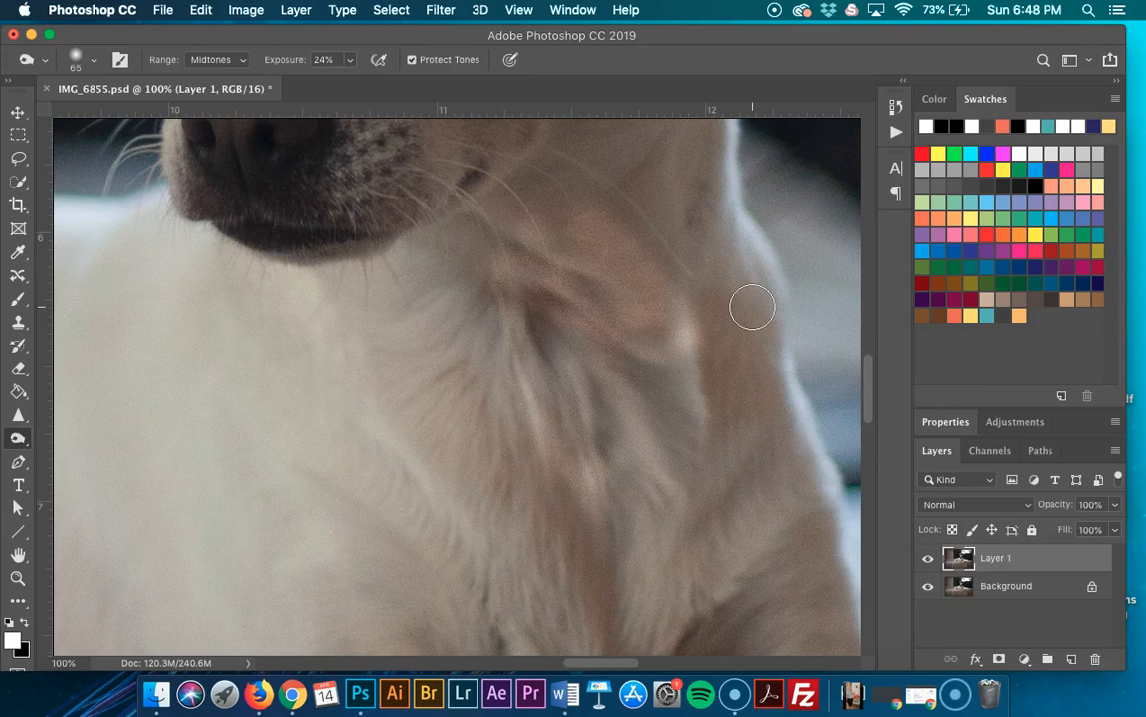
scroll(753, 306, up, 10)
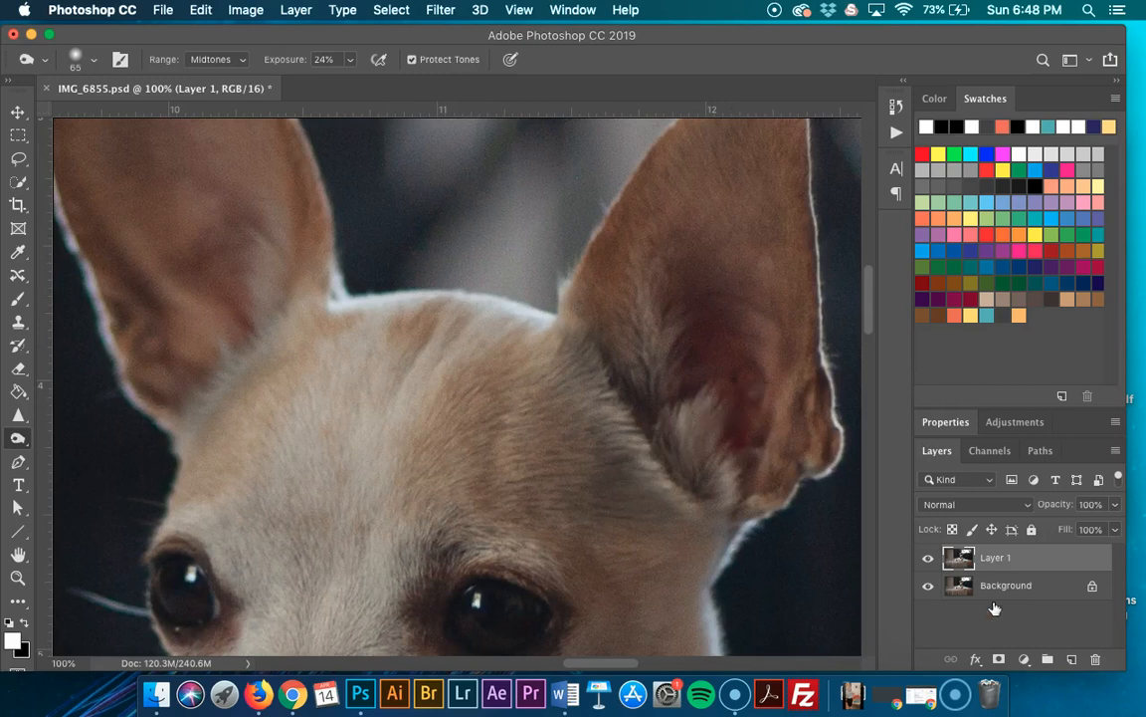
Hide and delete the duplicated layer holding the dodge and burn strokes.
click(928, 558)
drag(1034, 564, 1096, 657)
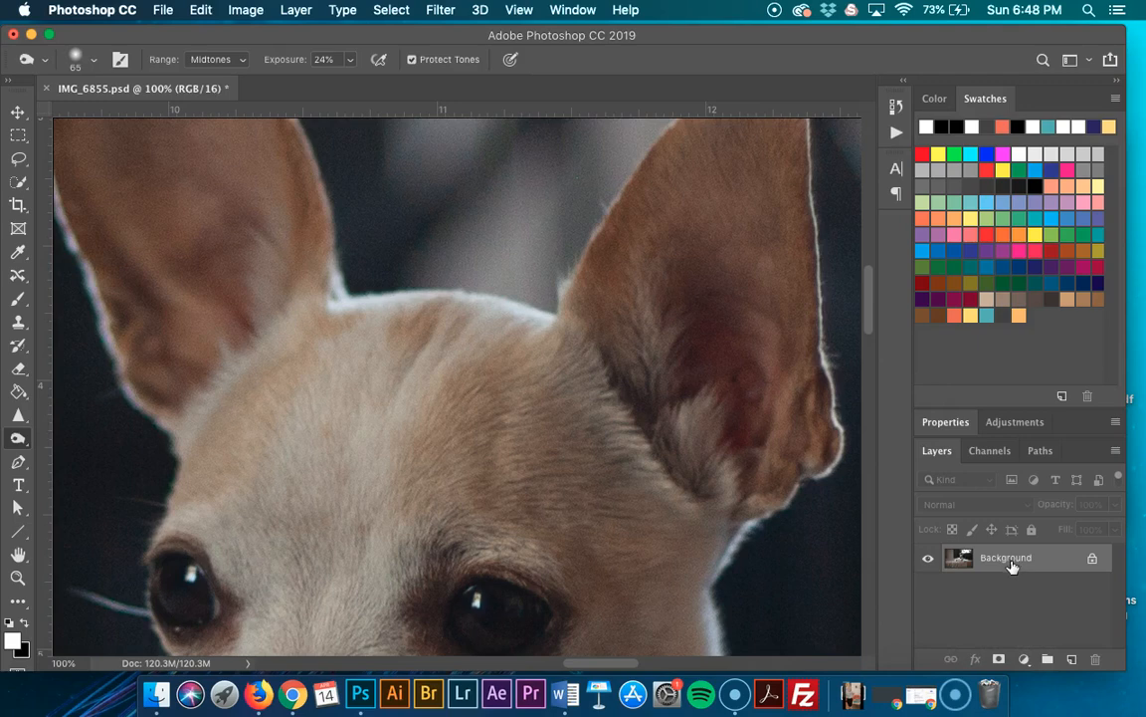
scroll(788, 525, down, 5)
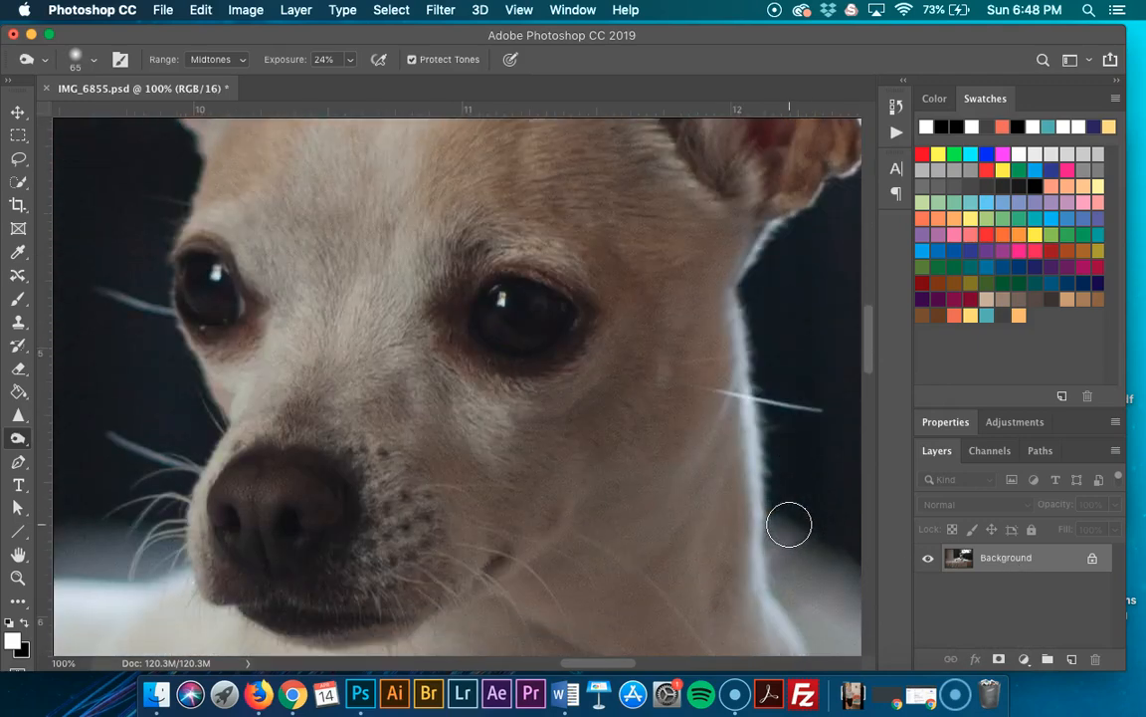
Create a new layer in Overlay mode filled with the overlay-neutral 50% gray.
key(v)
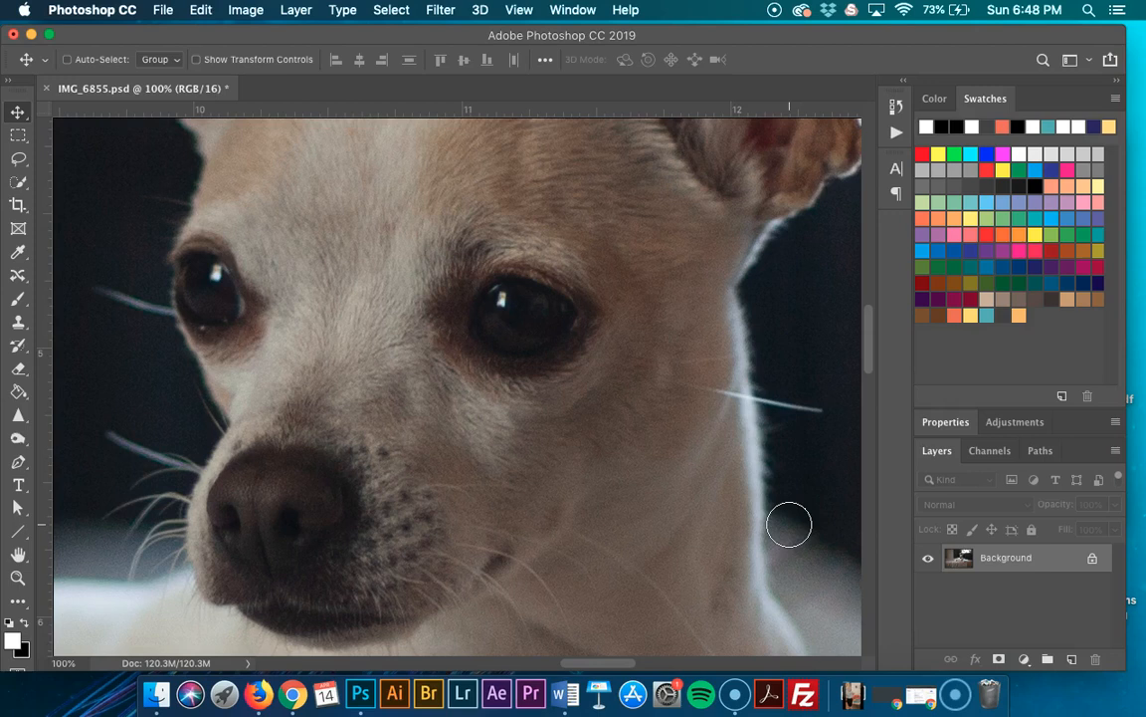
key(super+shift+n)
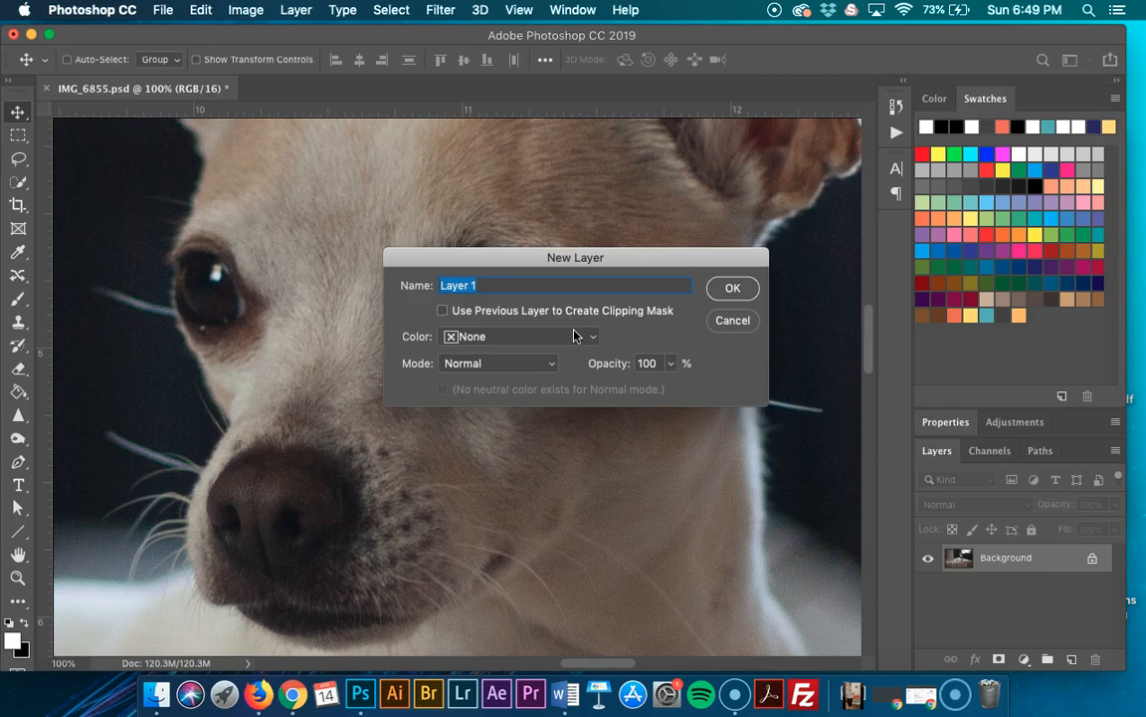
click(528, 364)
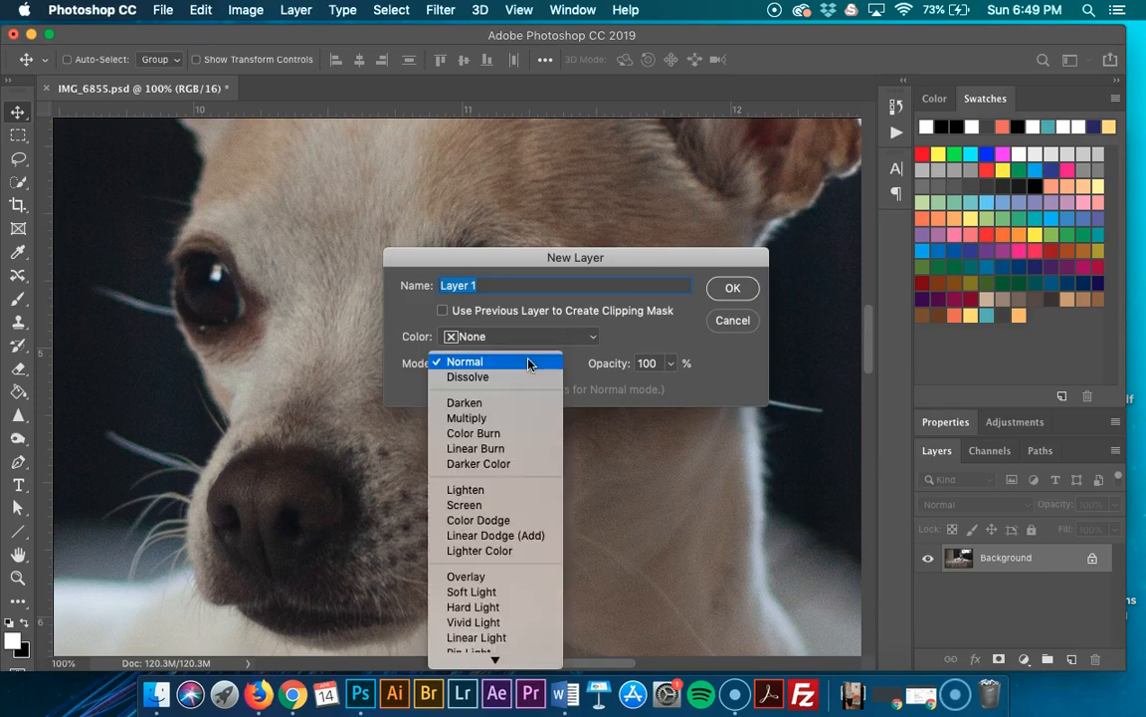
click(495, 577)
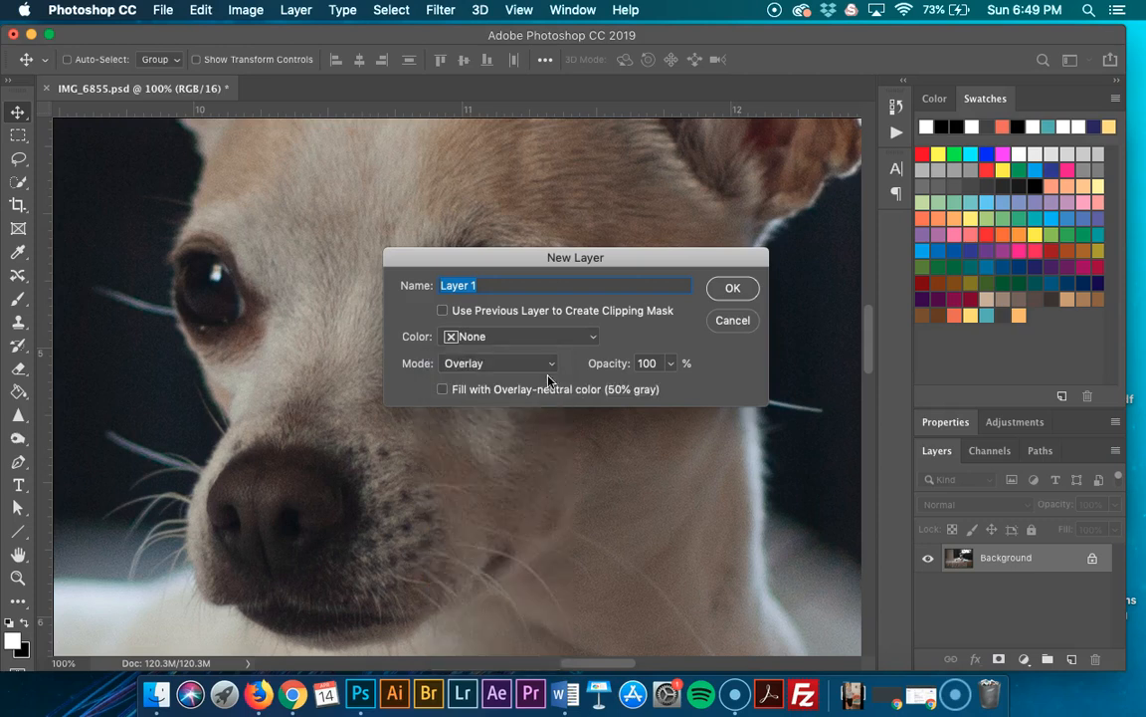
click(442, 389)
click(735, 289)
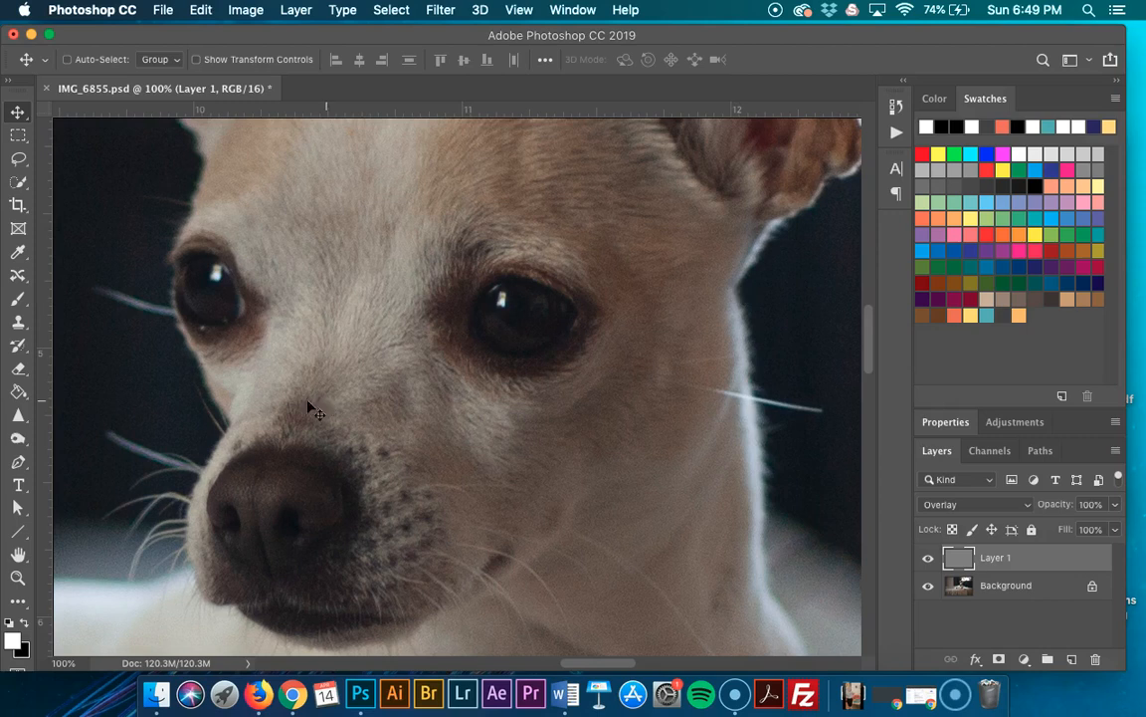
Burn the shadows just above the dog's nose and, with a 40 px brush, around the left-hand eye on the gray layer.
key(o)
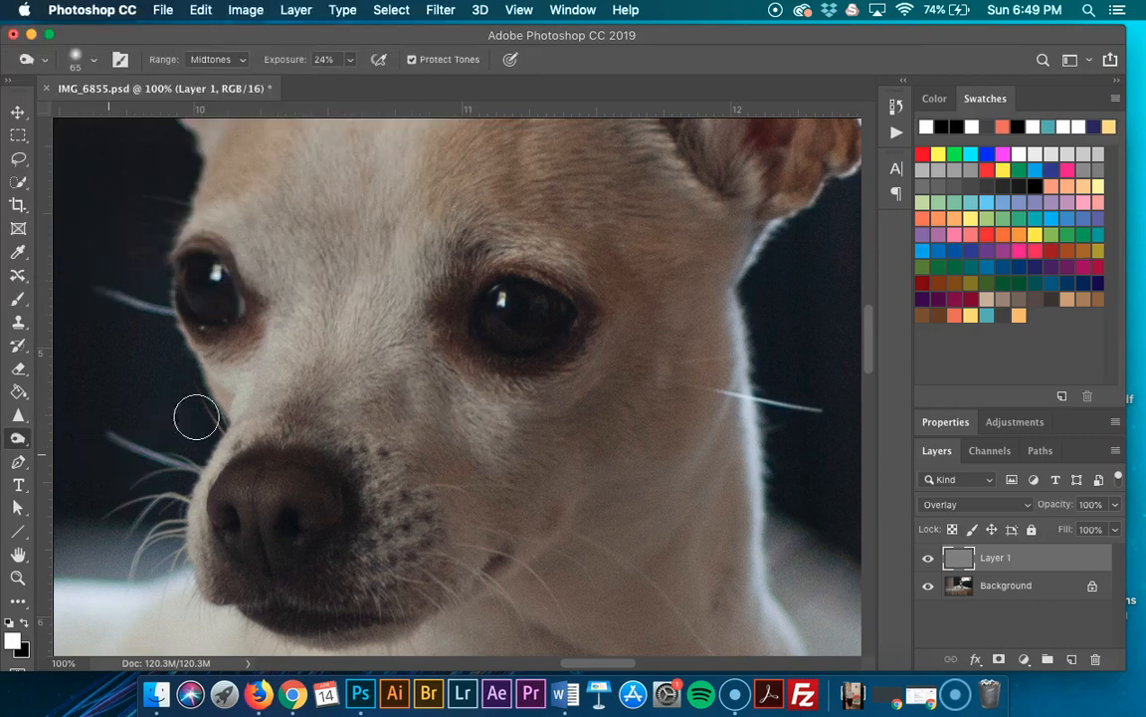
scroll(581, 409, down, 5)
scroll(581, 409, left, 4)
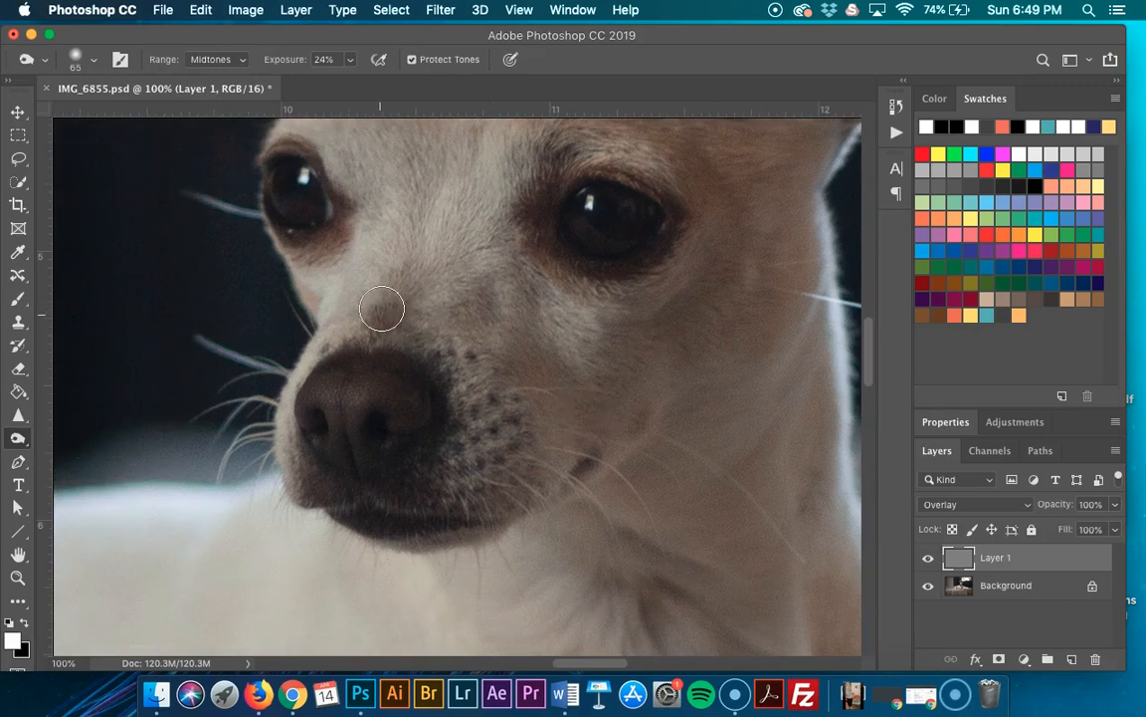
mouse_move(417, 319)
mouse_down()
mouse_move(422, 332)
mouse_move(417, 315)
mouse_move(451, 291)
mouse_up()
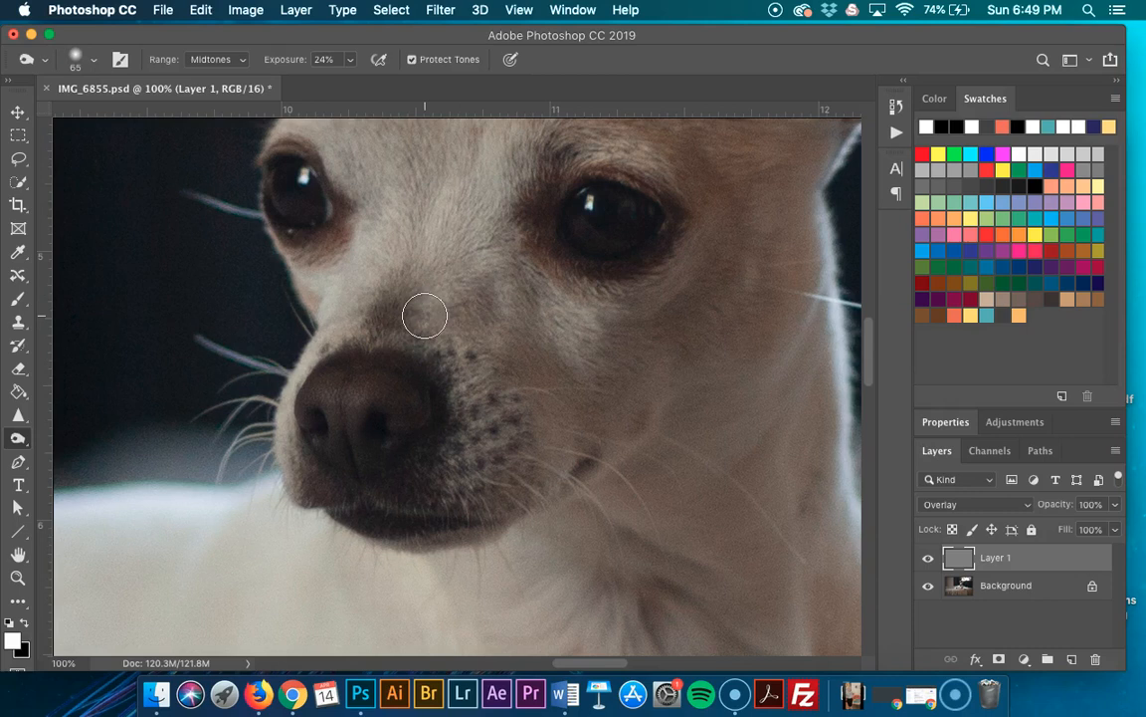
scroll(382, 284, up, 2)
scroll(382, 284, left, 2)
drag(365, 263, 331, 272)
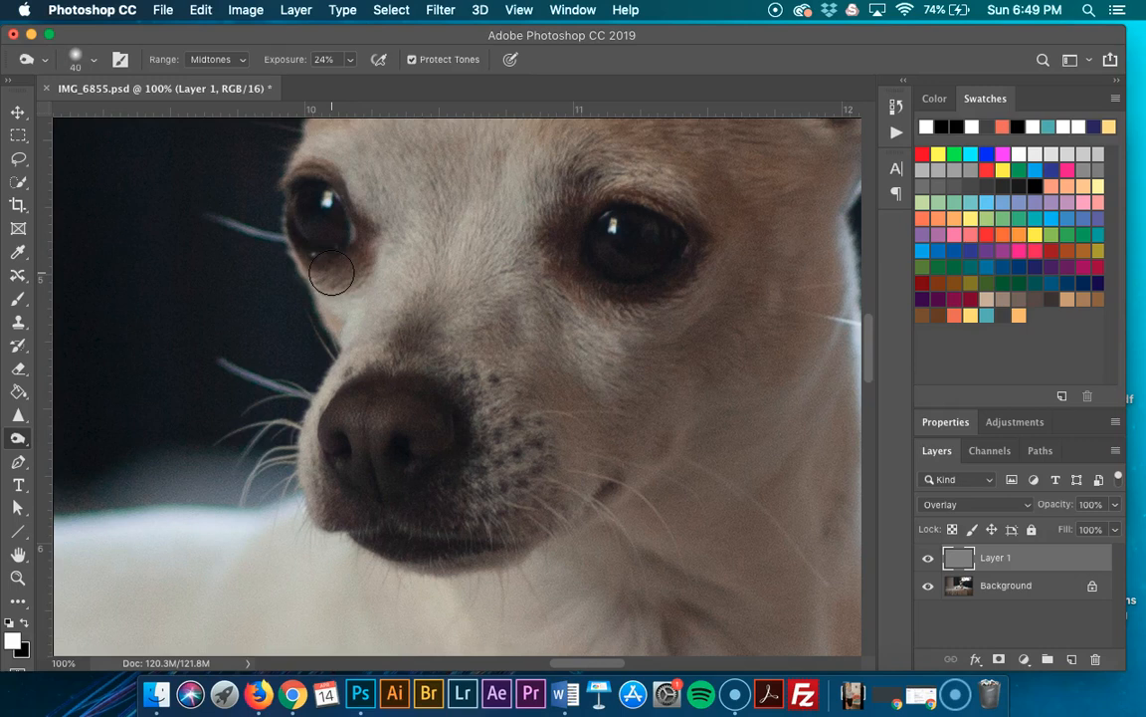
Burn the fur above the right-hand eye and at the base of the right-hand ear with the 40 px brush.
scroll(568, 294, right, 5)
scroll(568, 295, up, 2)
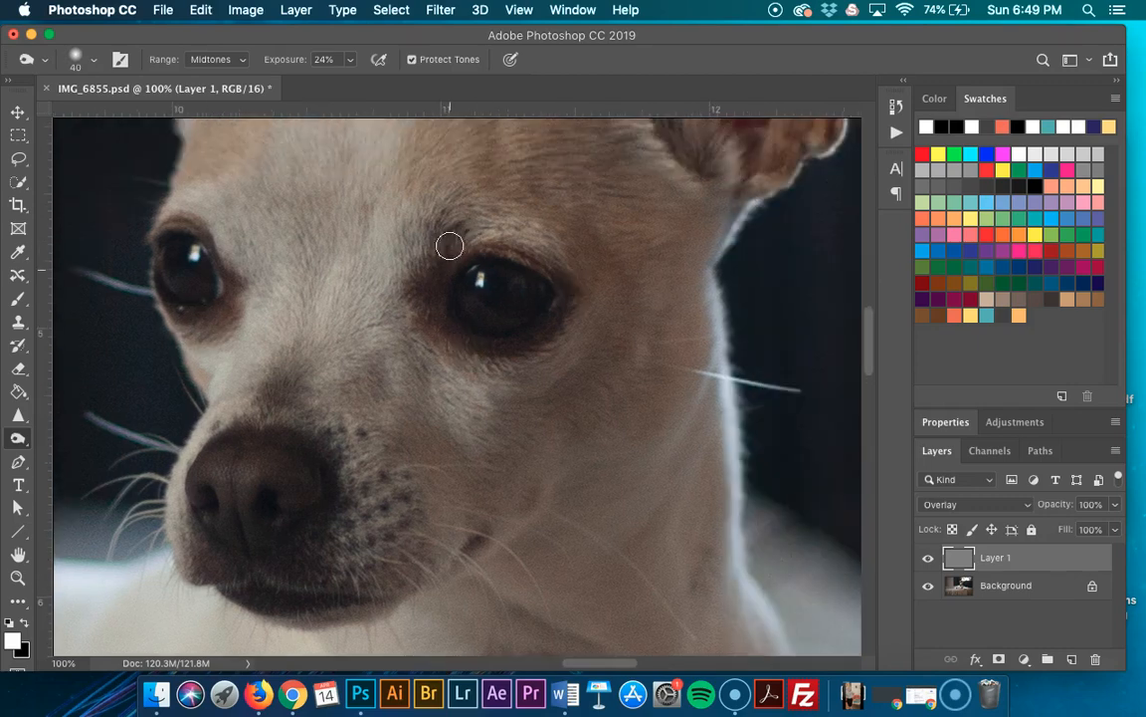
scroll(426, 237, up, 6)
scroll(426, 237, right, 2)
mouse_move(616, 399)
mouse_down()
mouse_move(584, 400)
mouse_move(568, 338)
mouse_move(548, 334)
mouse_move(568, 404)
mouse_move(602, 416)
mouse_move(642, 465)
mouse_move(606, 398)
mouse_up()
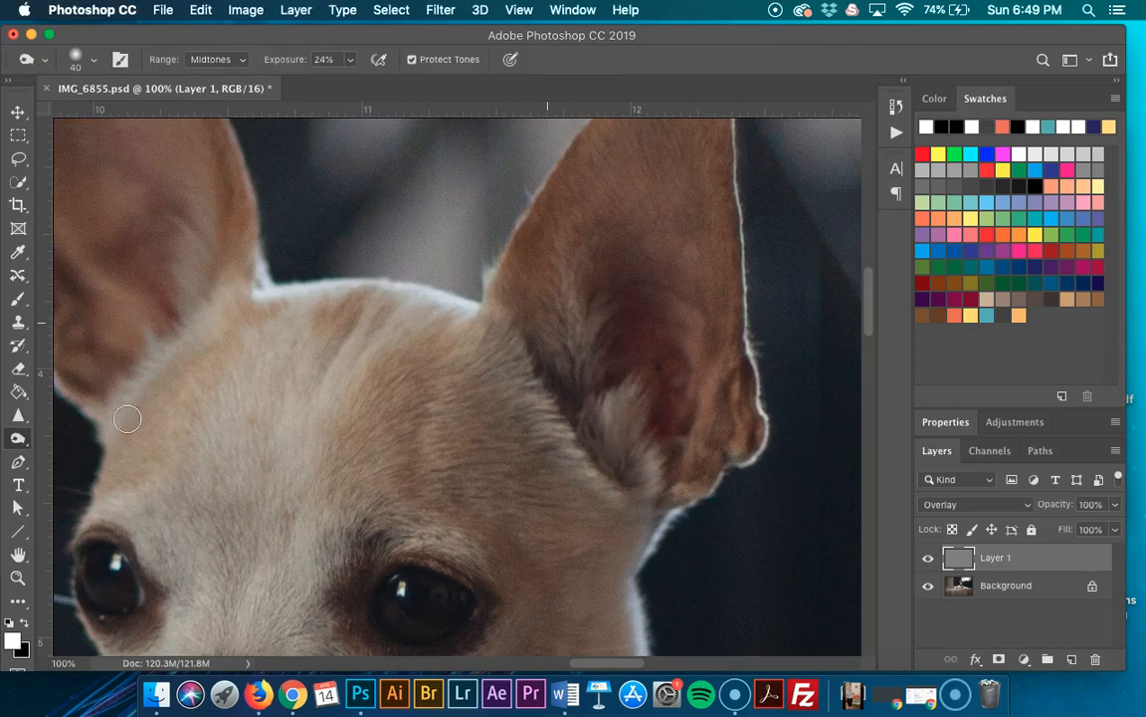
Lighten the fur between the eyes and on the forehead with the Dodge tool on the gray layer.
scroll(29, 443, down, 7)
click(21, 442)
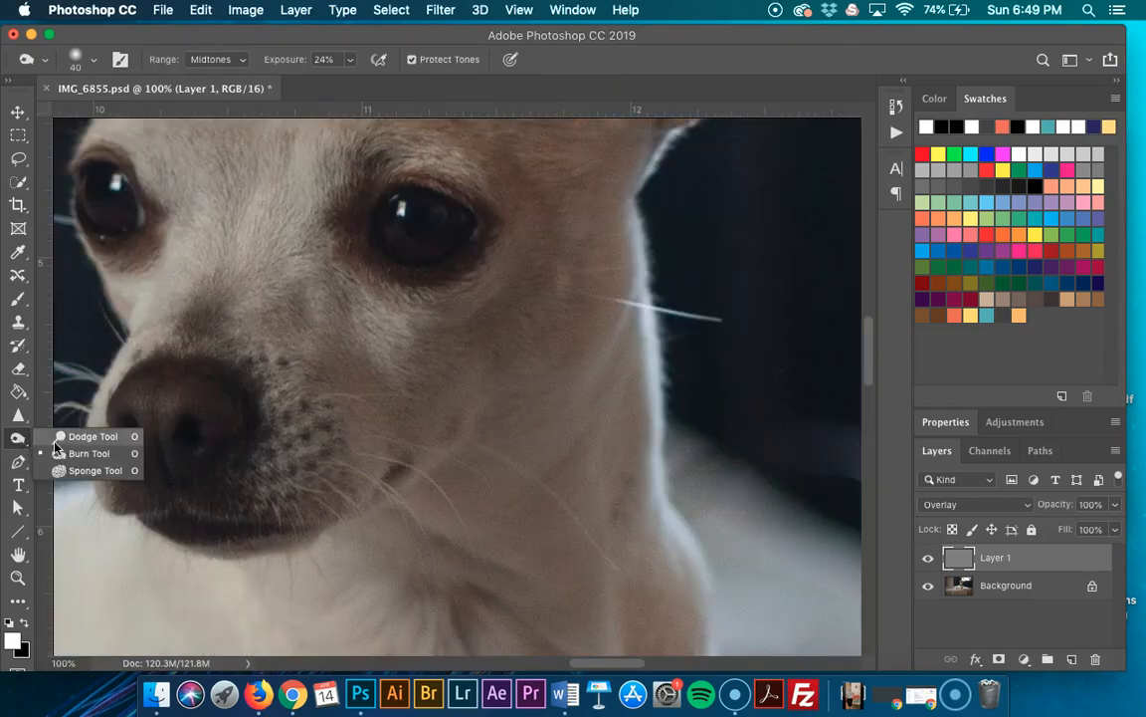
click(58, 437)
scroll(305, 344, up, 1)
scroll(306, 343, up, 2)
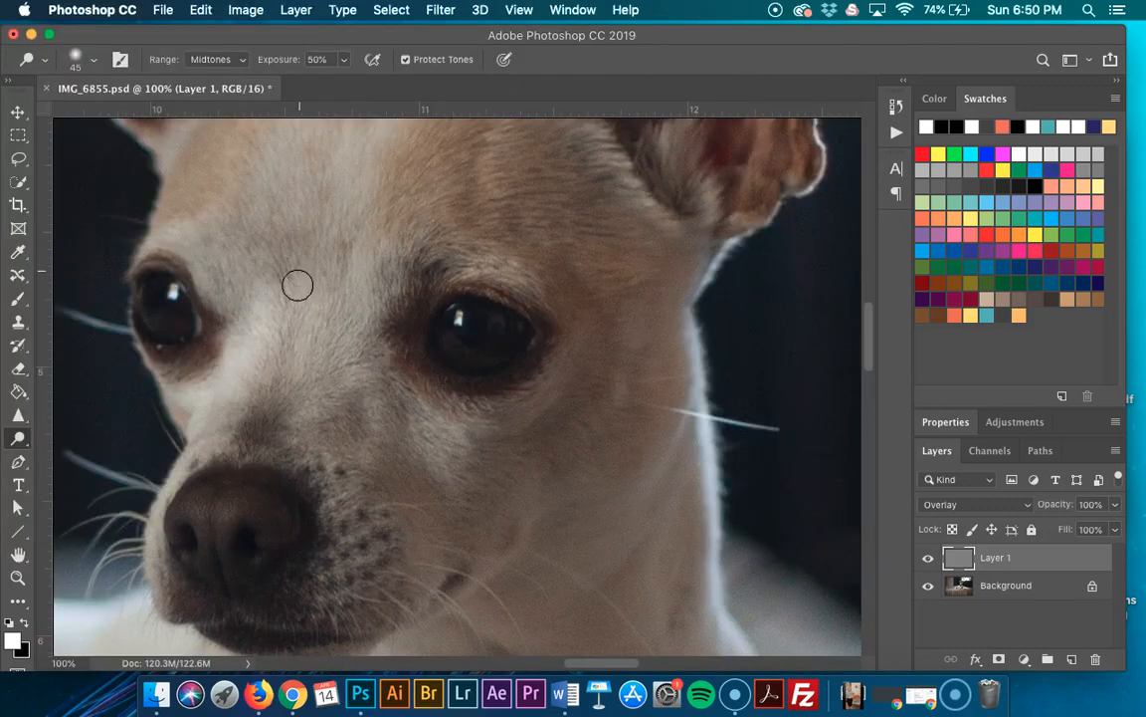
scroll(299, 234, up, 3)
mouse_move(297, 258)
mouse_down()
mouse_move(329, 167)
mouse_move(349, 261)
mouse_up()
scroll(360, 261, up, 4)
mouse_move(366, 333)
mouse_down()
mouse_move(430, 264)
mouse_move(352, 304)
mouse_move(339, 291)
mouse_move(336, 237)
mouse_move(270, 424)
mouse_move(234, 388)
mouse_move(151, 435)
mouse_move(186, 480)
mouse_move(349, 544)
mouse_move(361, 487)
mouse_move(403, 462)
mouse_move(349, 487)
mouse_move(441, 464)
mouse_up()
Dodge the fur just below the right-hand eye.
scroll(441, 464, down, 10)
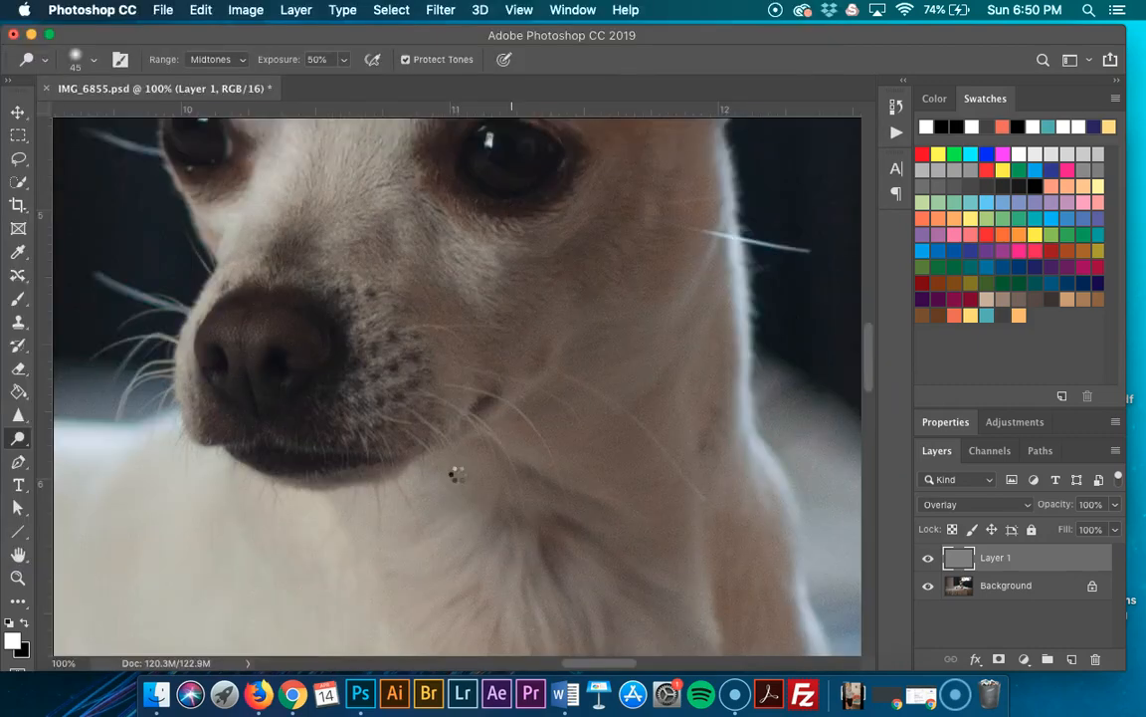
mouse_move(464, 216)
mouse_down()
mouse_move(479, 277)
mouse_move(437, 209)
mouse_move(543, 197)
mouse_up()
scroll(543, 197, up, 5)
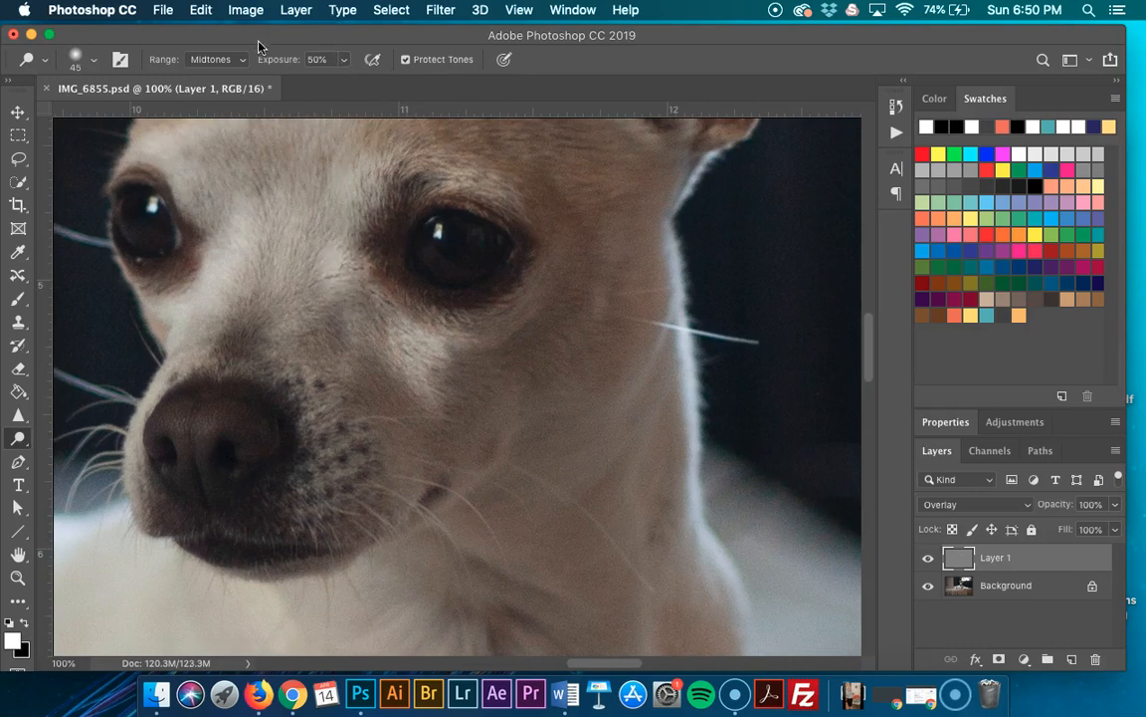
Try dodging the fur between the eyes with the range set to Highlights, and undo the stroke.
click(212, 59)
click(212, 71)
mouse_move(296, 261)
mouse_down()
mouse_move(278, 309)
mouse_move(328, 274)
mouse_move(313, 234)
mouse_up()
key(super+z)
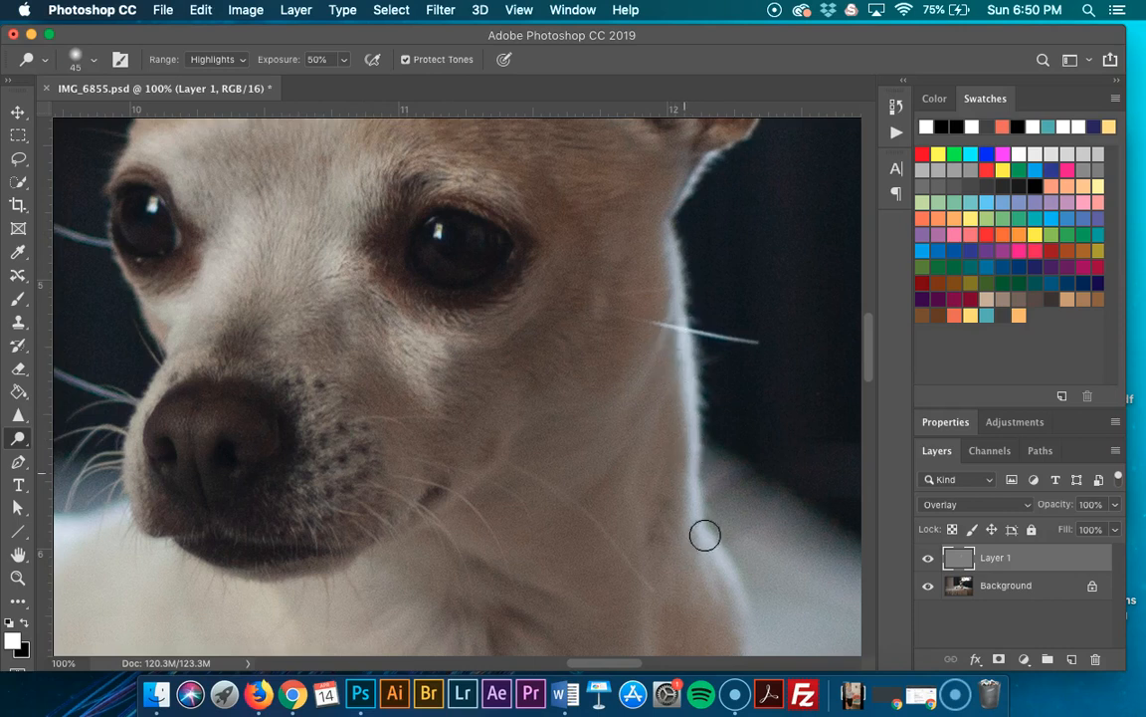
Burn the bright rim along the back of the dog's neck and below the right-hand ear.
click(29, 436)
click(53, 439)
click(18, 438)
click(72, 454)
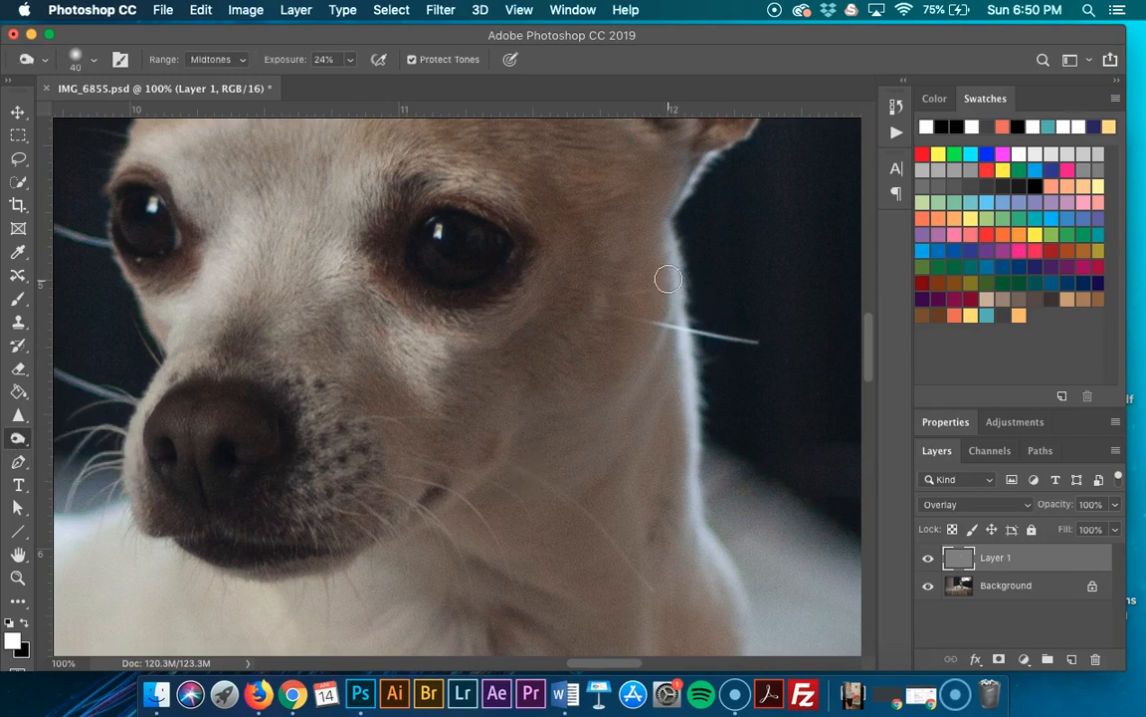
drag(677, 311, 699, 522)
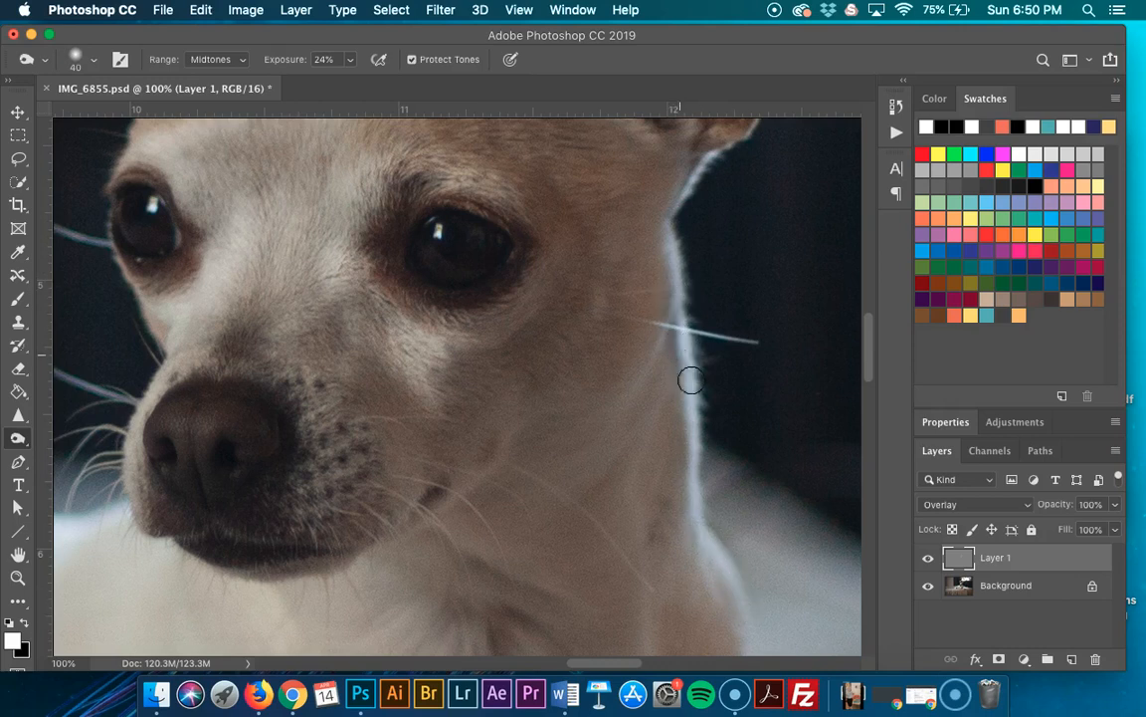
drag(724, 149, 681, 217)
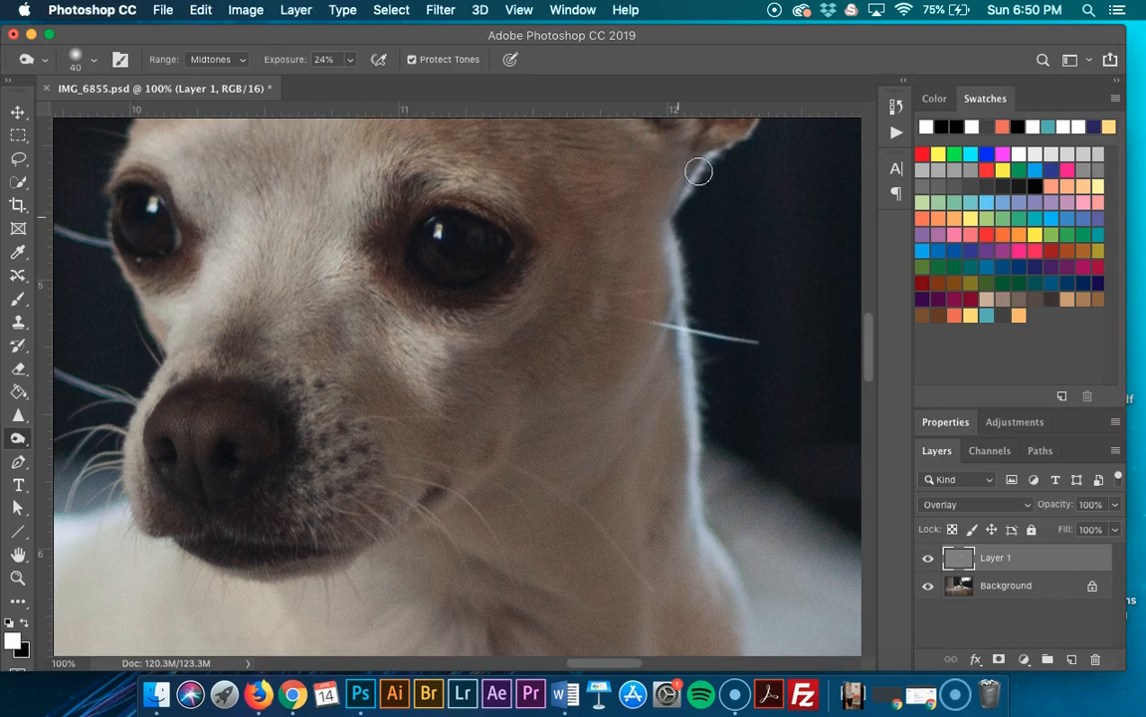
Hide the Background layer and examine the dodge and burn strokes on the gray layer.
click(928, 585)
scroll(656, 434, up, 5)
scroll(656, 434, up, 5)
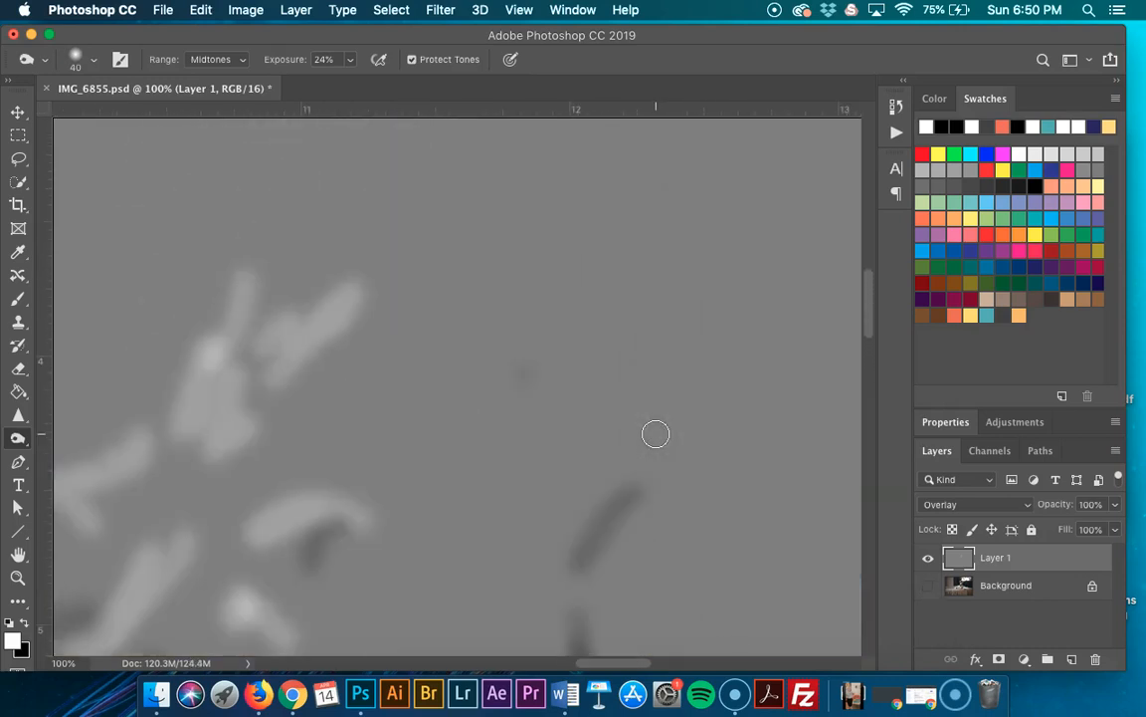
key(super+minus)
key(super+minus)
key(super+minus)
key(super+minus)
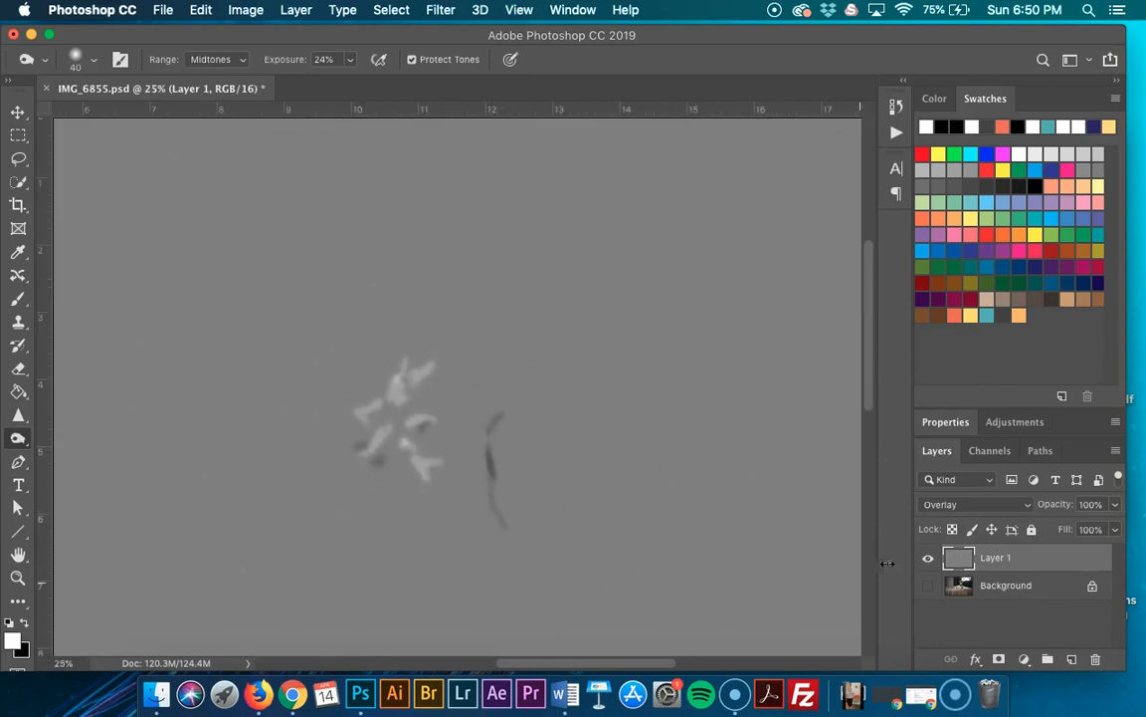
Show the Background again and compare the photo with and without Layer 1, leaving Layer 1 hidden.
click(927, 557)
click(927, 586)
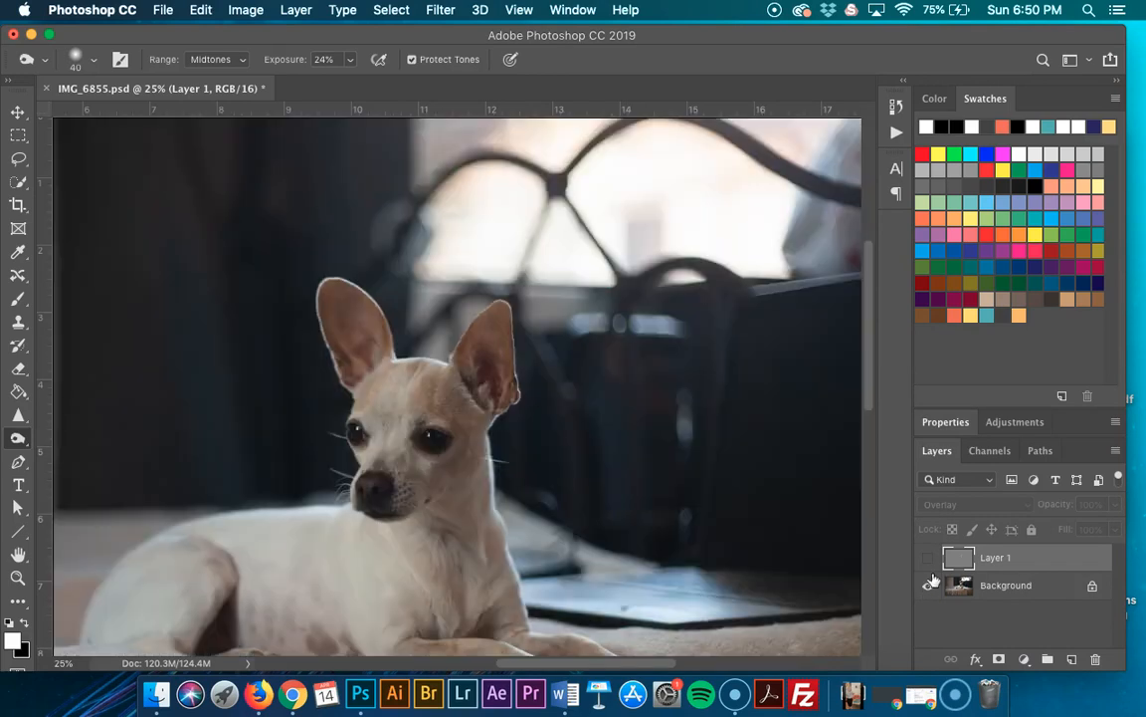
click(928, 557)
click(928, 557)
click(927, 558)
click(928, 557)
click(928, 558)
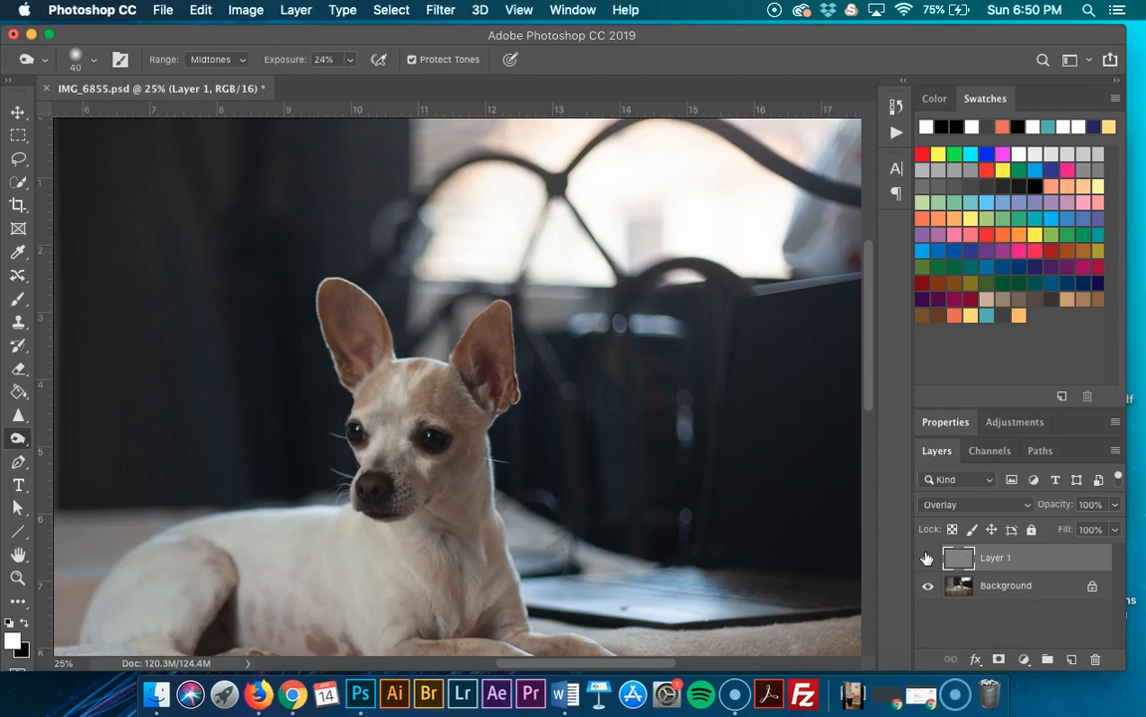
click(927, 558)
click(928, 557)
click(928, 557)
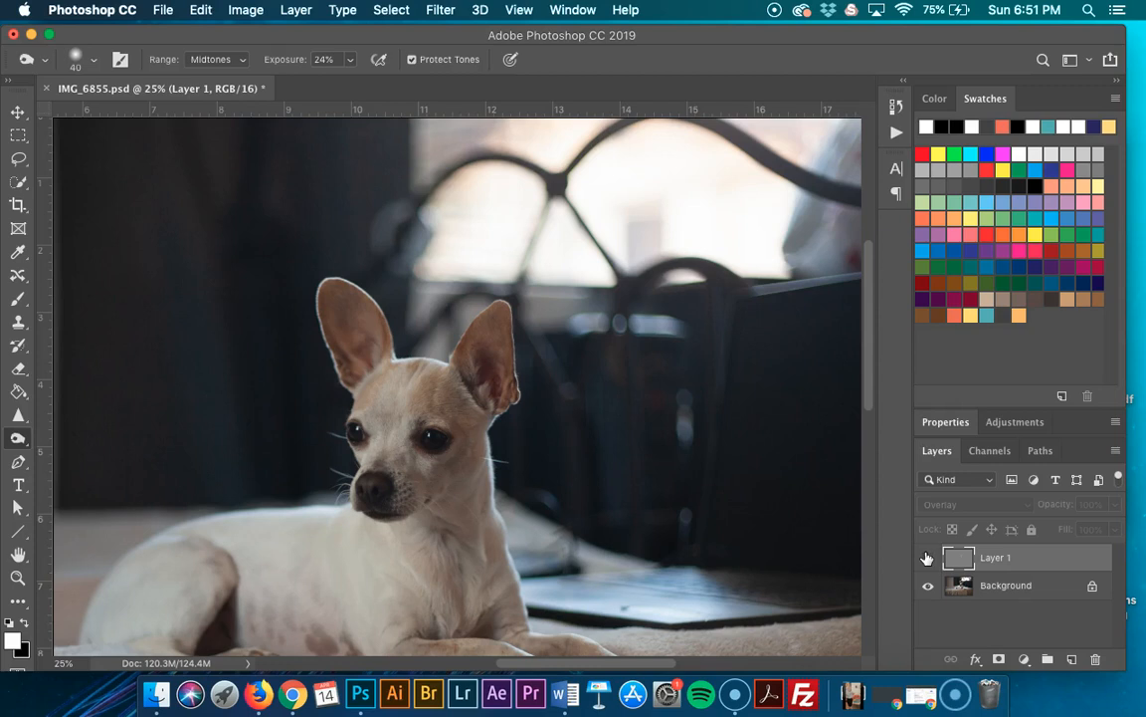
Rename Layer 1 as "Dodge and Burn Tools".
drag(1032, 555, 1008, 560)
double_click(989, 557)
text(Dodge and Burn Tools)
key(Return)
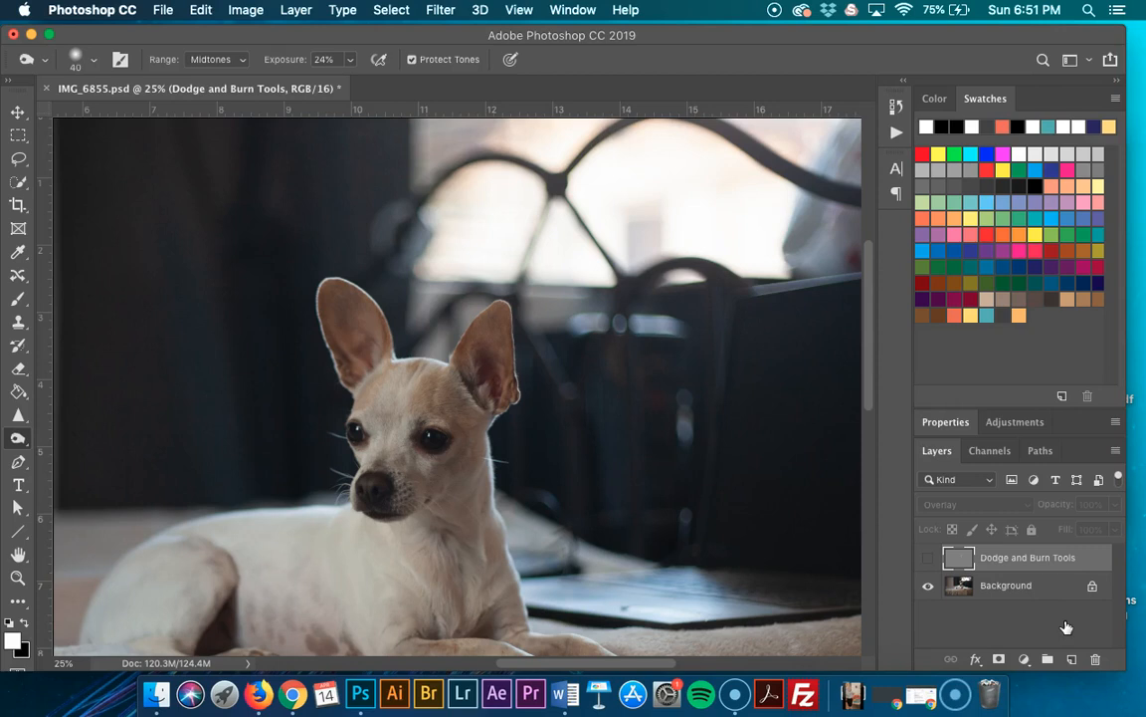
Create a layer named "BlackWhiteBrush" in Overlay mode, filled with the overlay-neutral 50% gray.
key(super+shift+n)
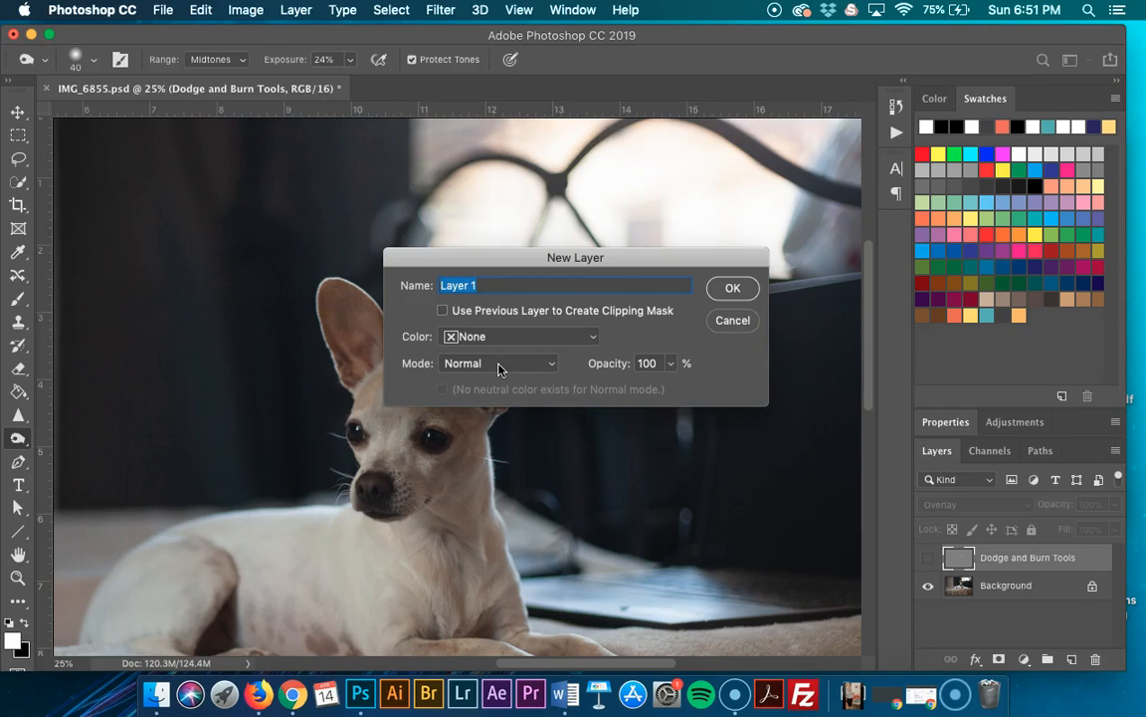
text(Blac)
key(BackSpace)
key(BackSpace)
text(ackWhiteBrush)
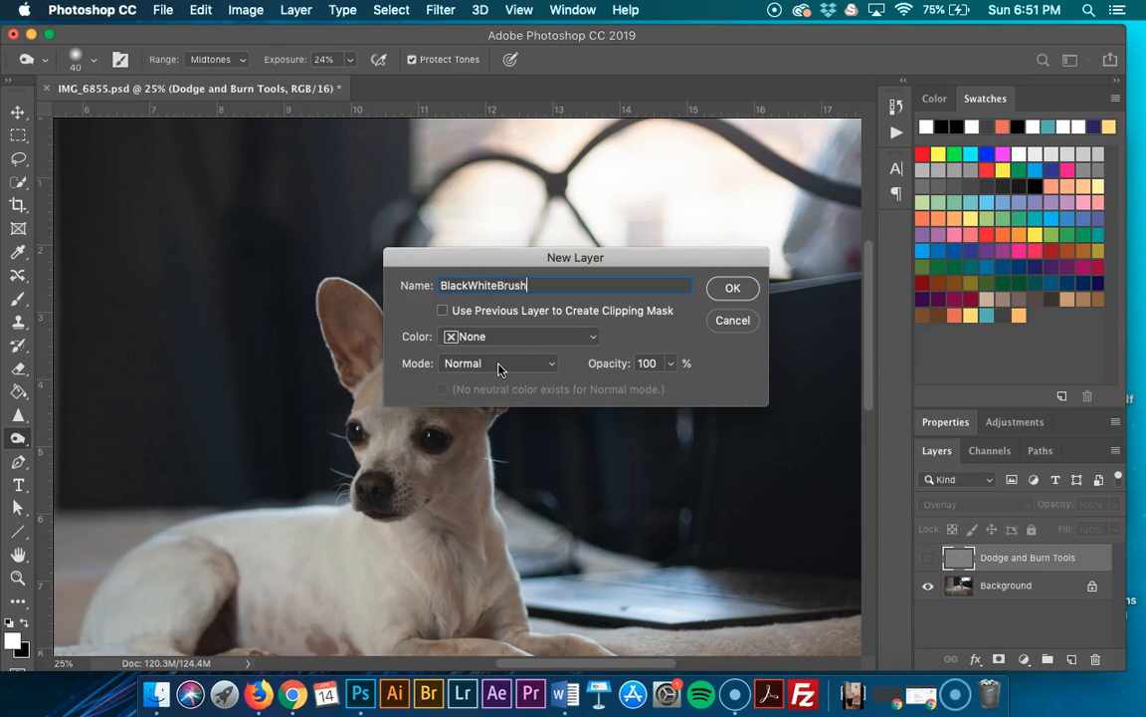
click(500, 365)
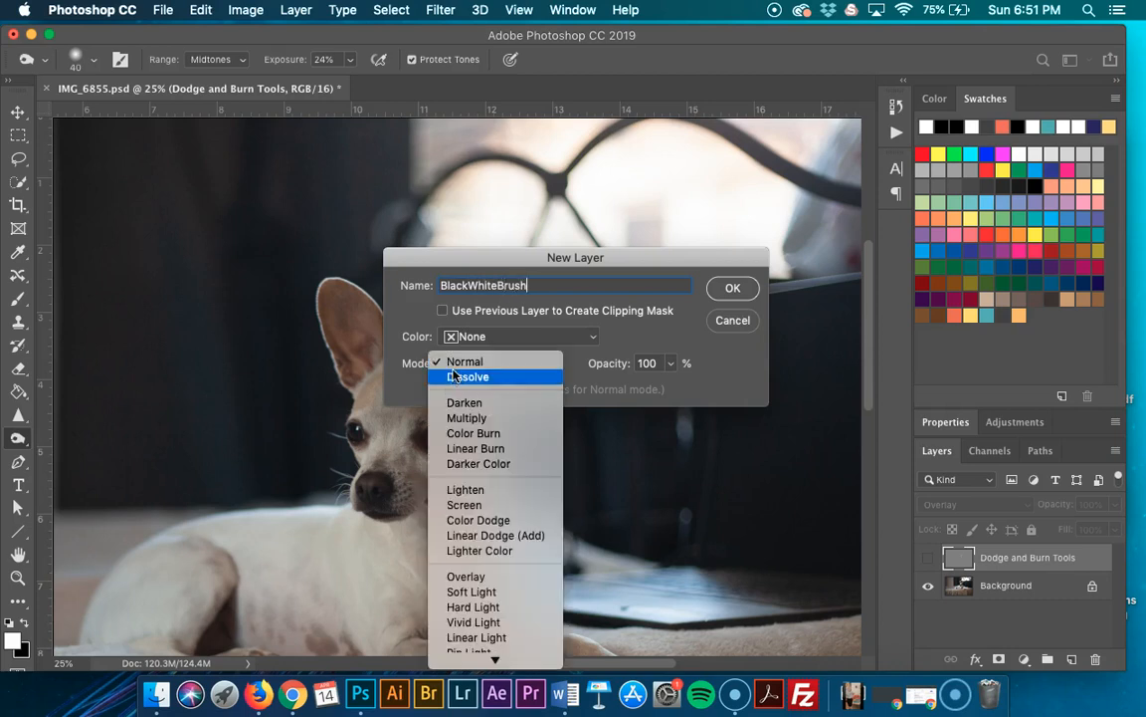
click(459, 576)
click(442, 390)
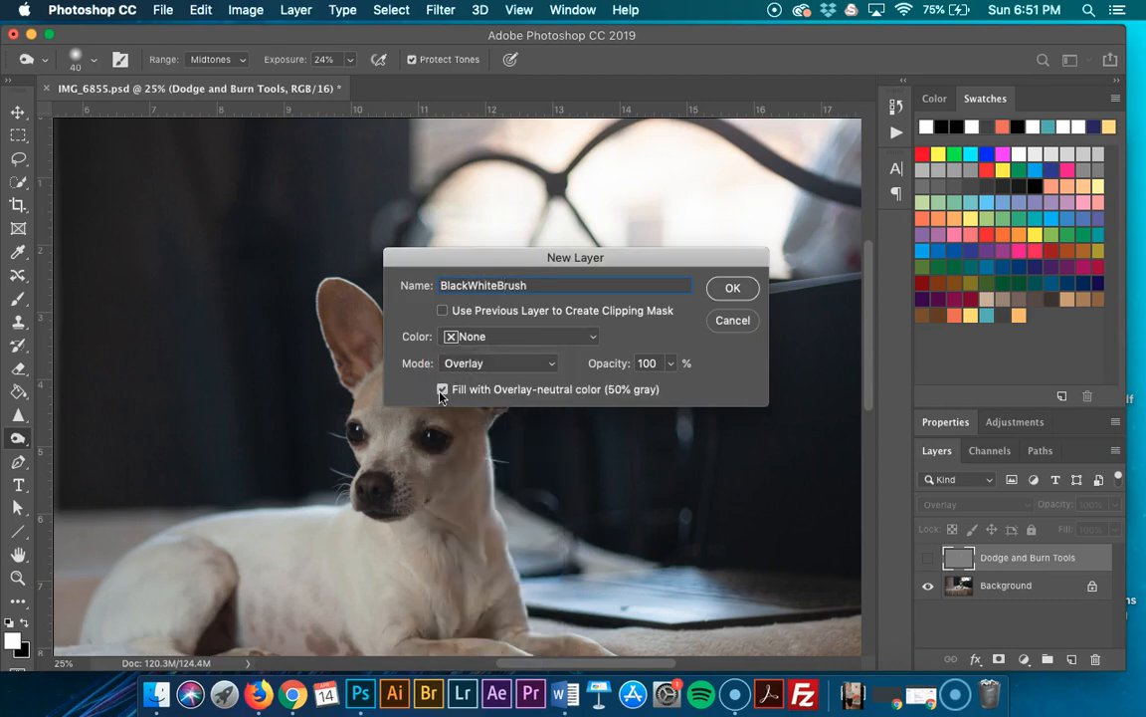
click(731, 288)
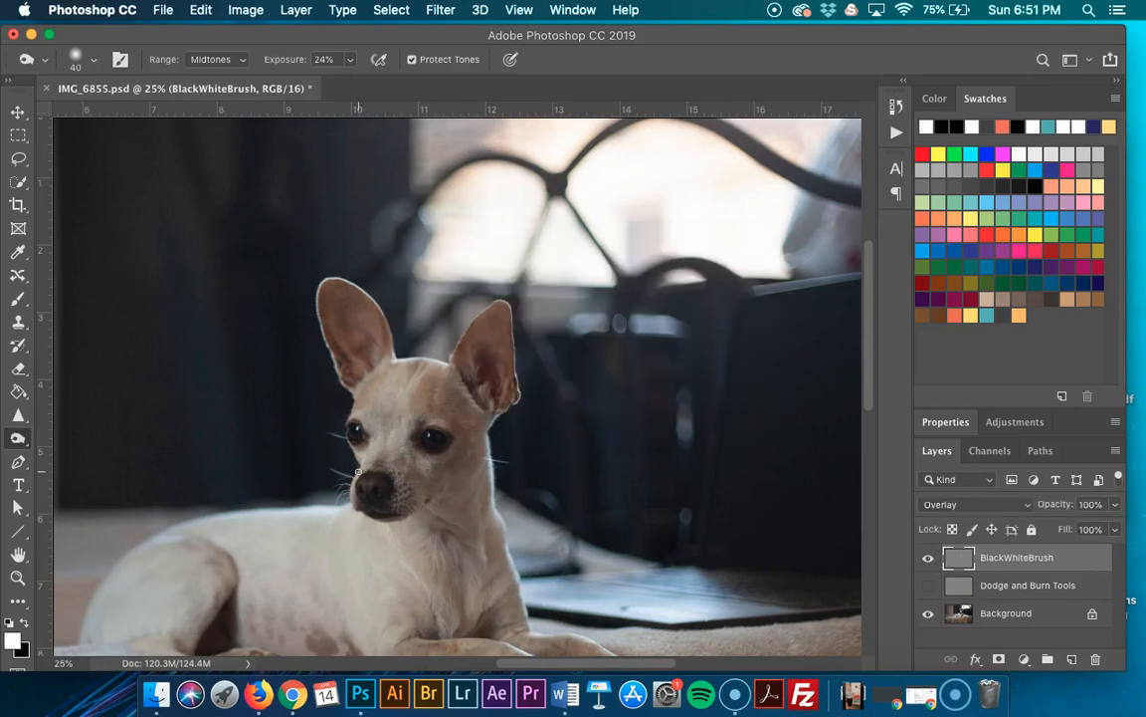
Pick the Soft Round preset at 40 px for the Burn tool.
scroll(358, 472, down, 10)
scroll(358, 472, left, 3)
key(b)
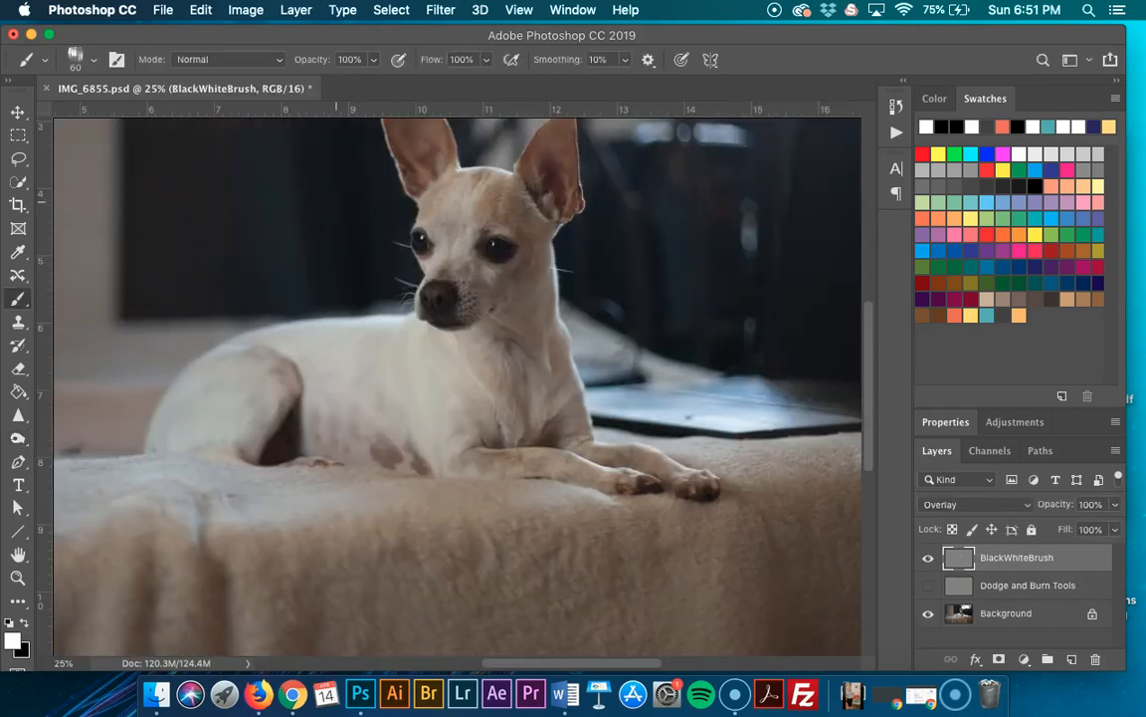
click(83, 66)
scroll(115, 239, up, 15)
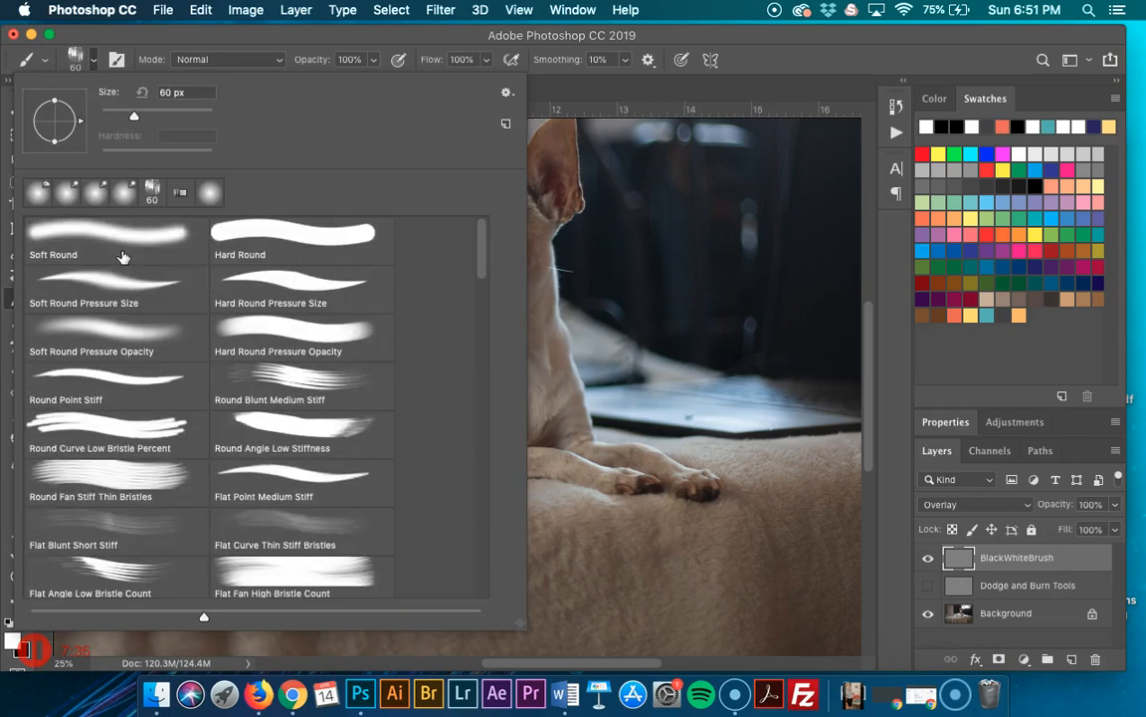
key(o)
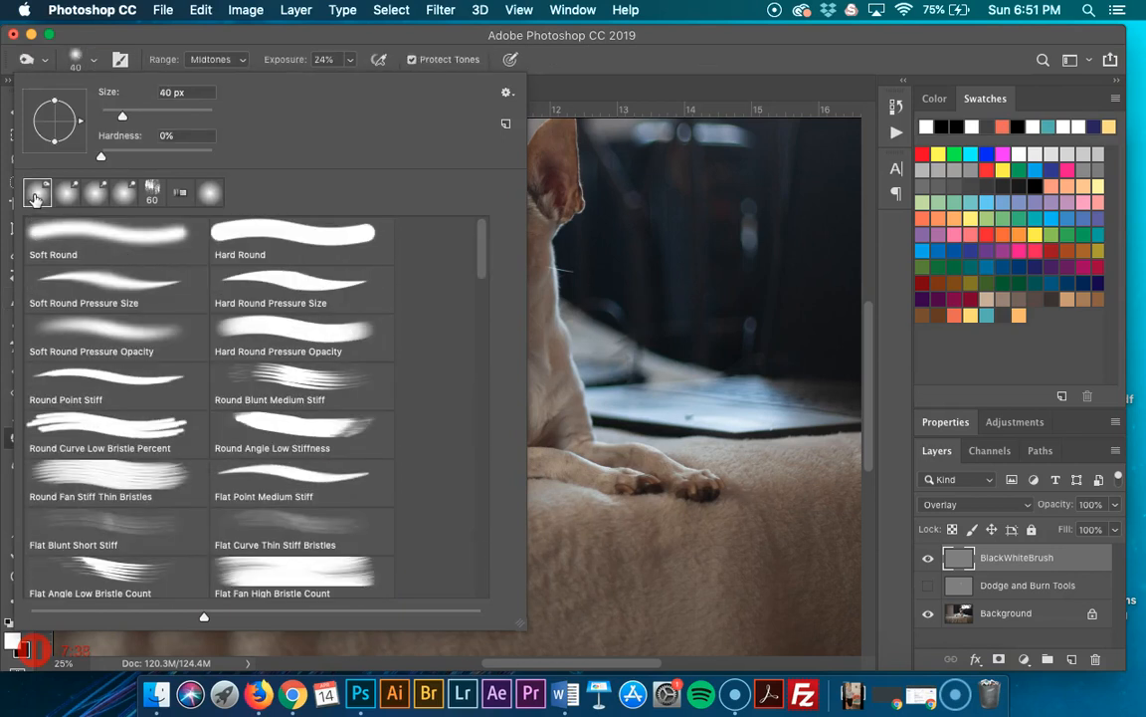
click(82, 234)
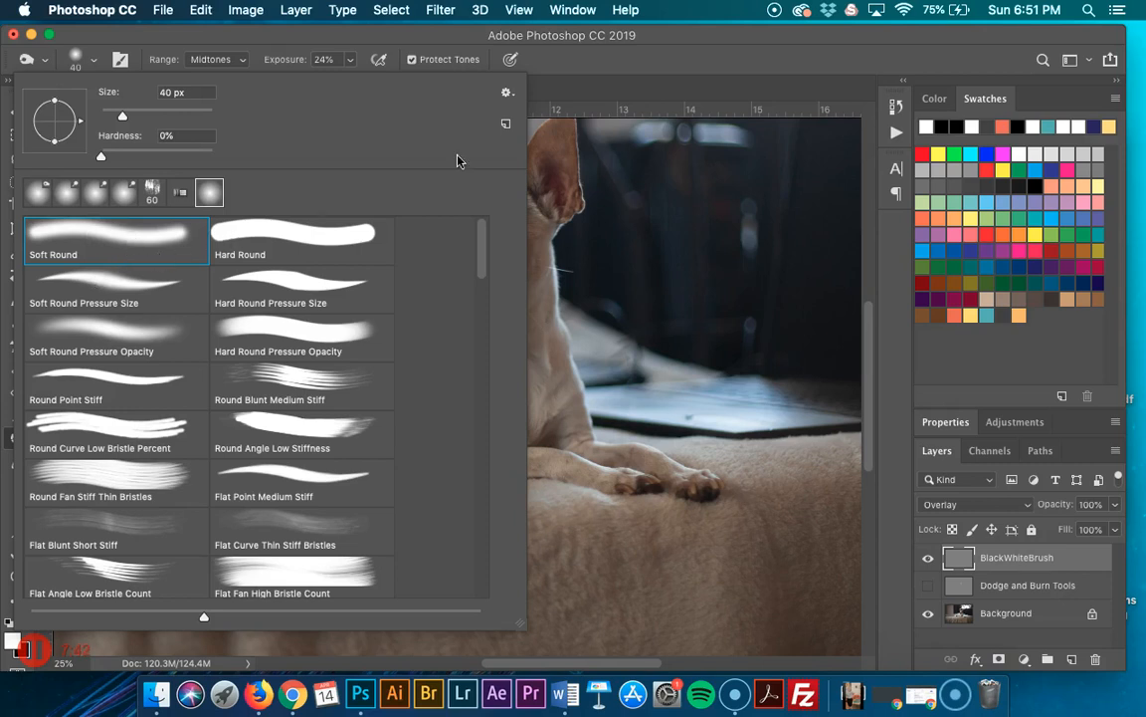
click(132, 273)
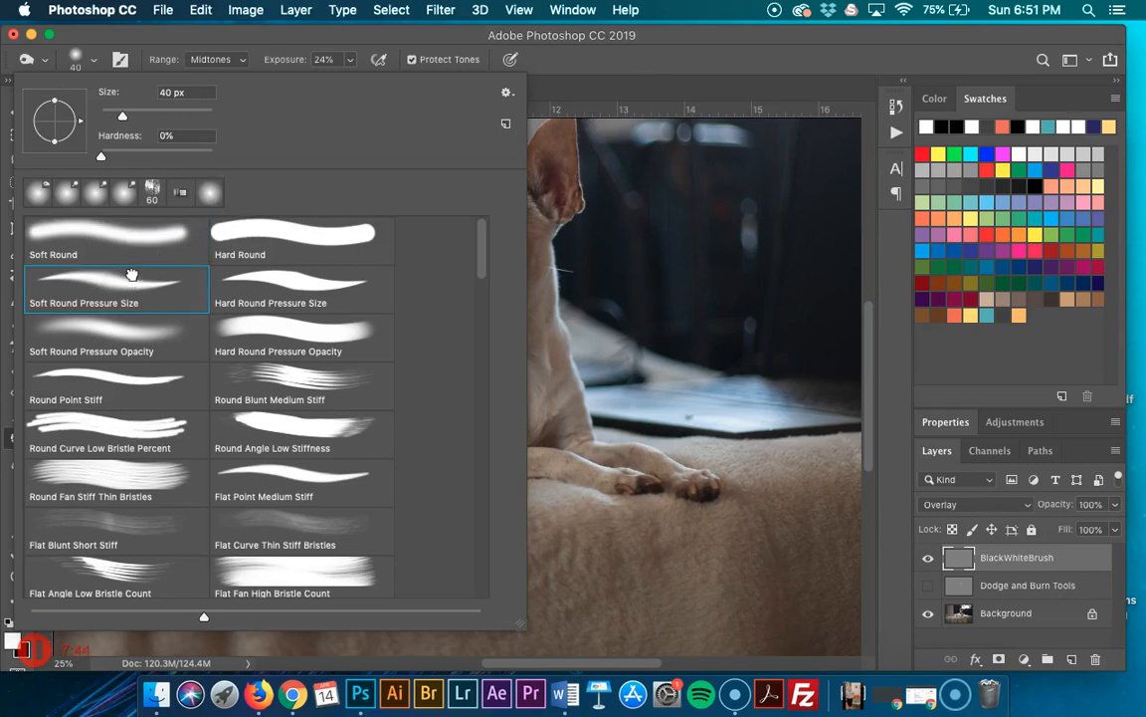
click(115, 229)
click(629, 63)
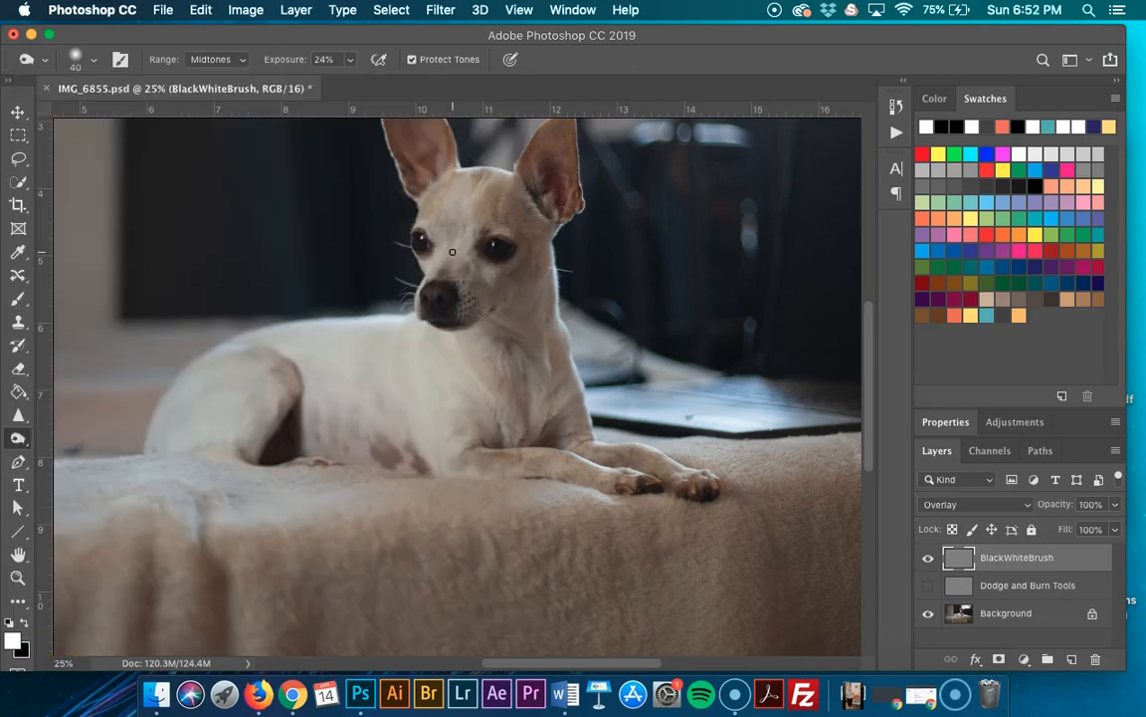
Swap the foreground and background colors so that black is the foreground.
key(x)
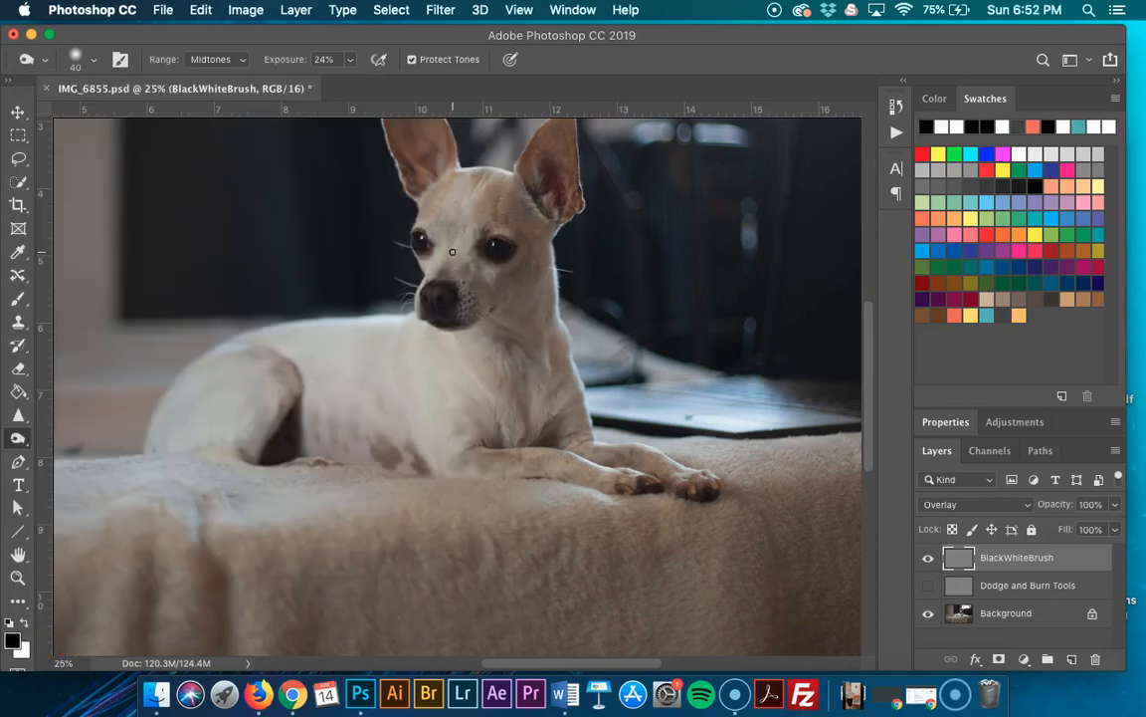
key(super+equal)
key(super+equal)
key(super+equal)
key(super+equal)
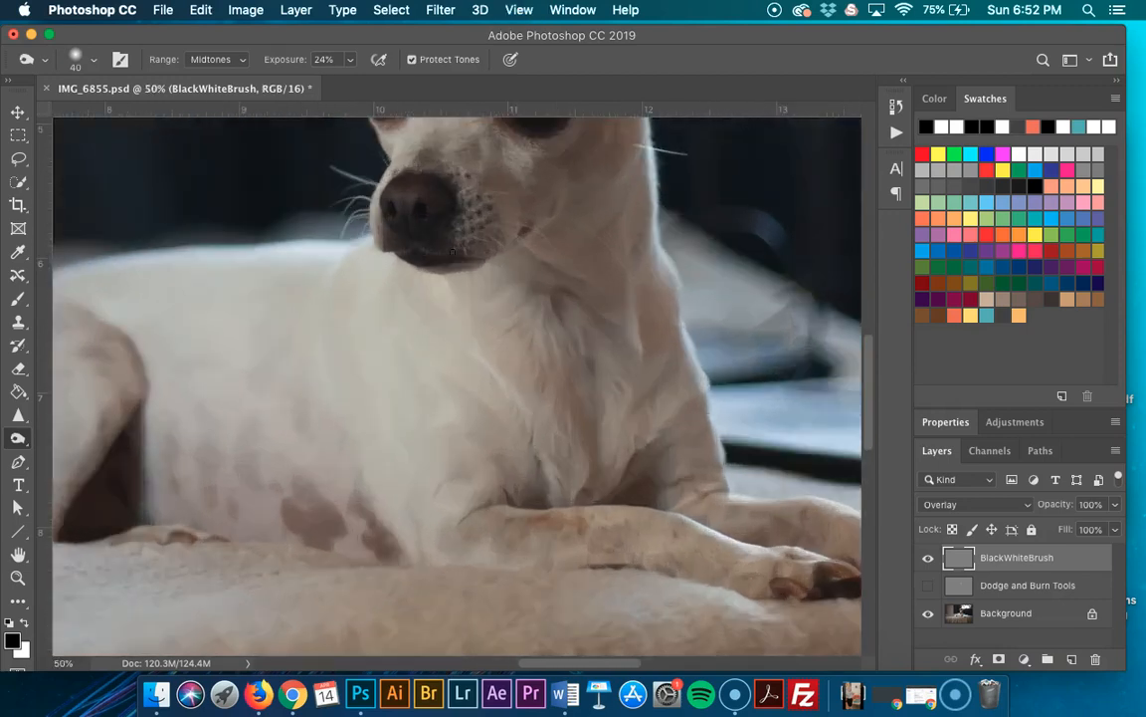
scroll(453, 252, up, 3)
scroll(453, 252, right, 1)
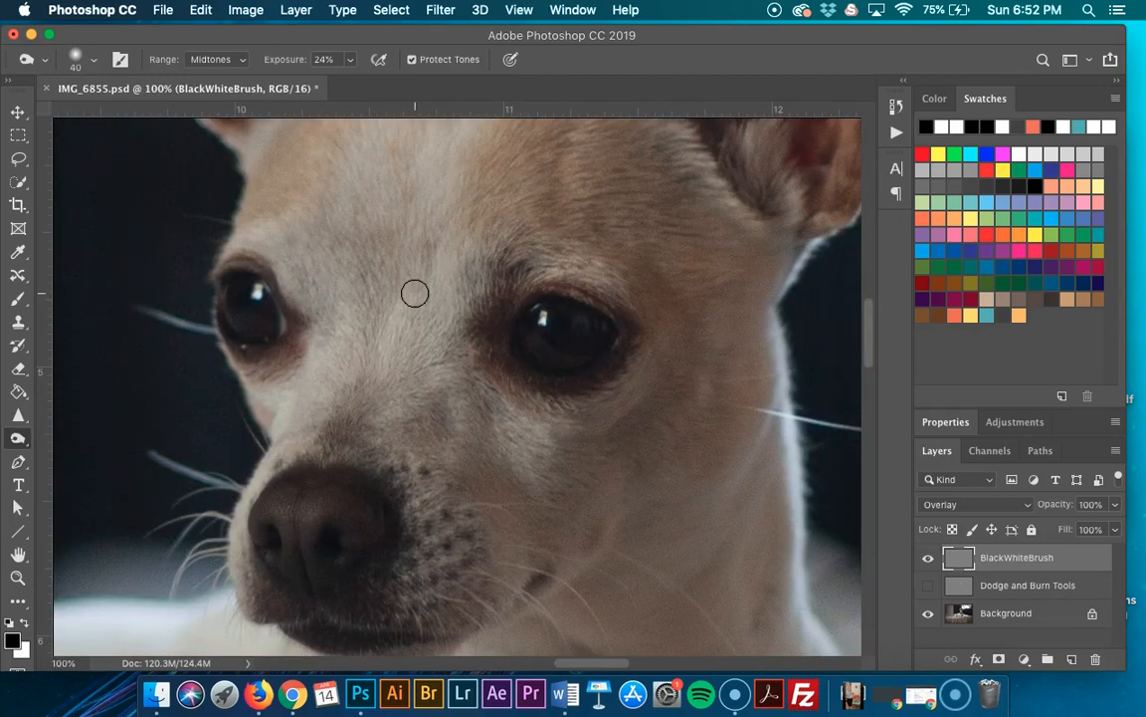
click(349, 62)
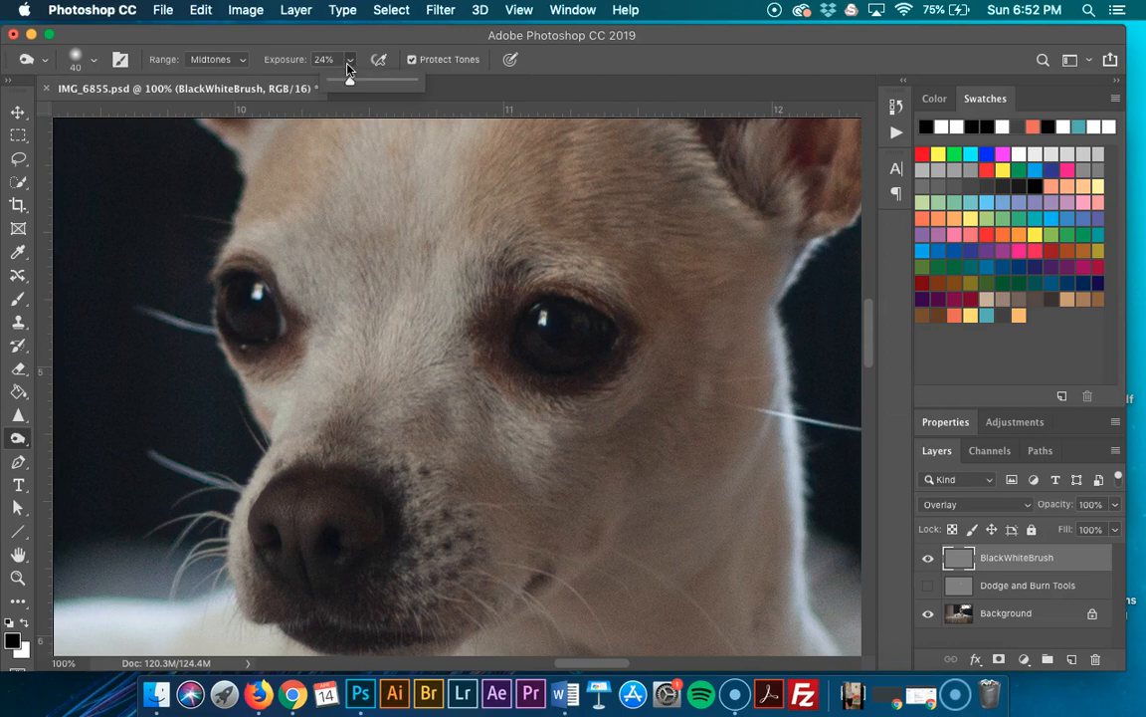
click(348, 64)
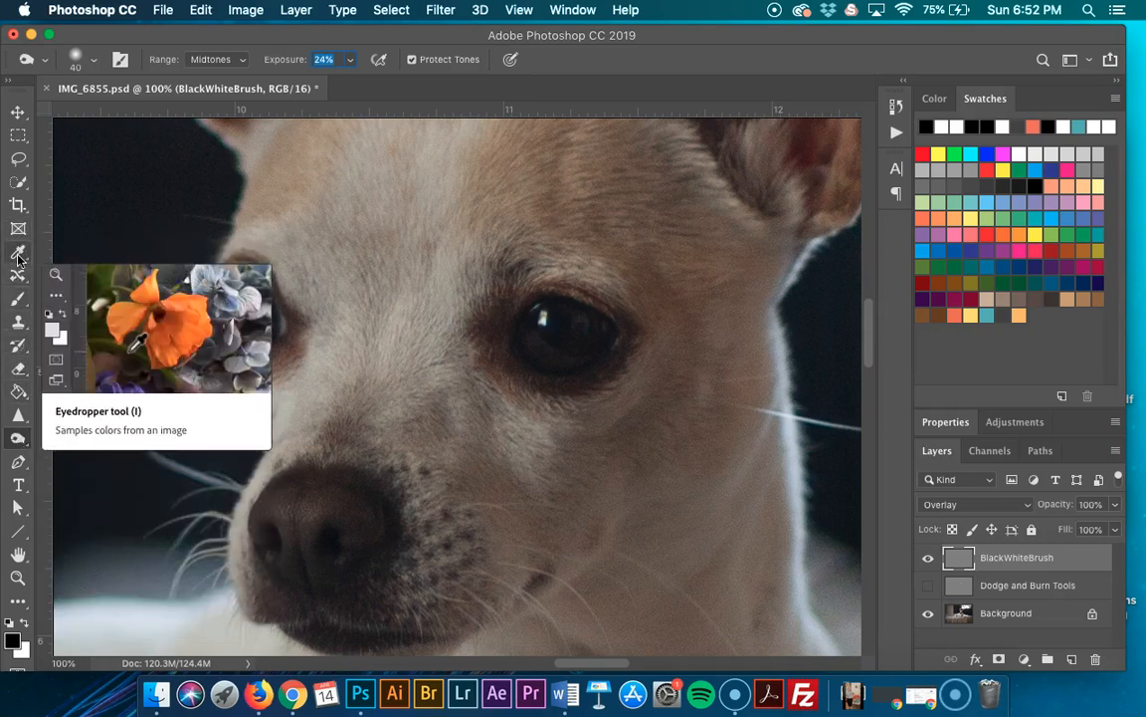
Switch to the Brush tool and choose the Soft Round preset at 60 px for painting the dog's face.
click(17, 300)
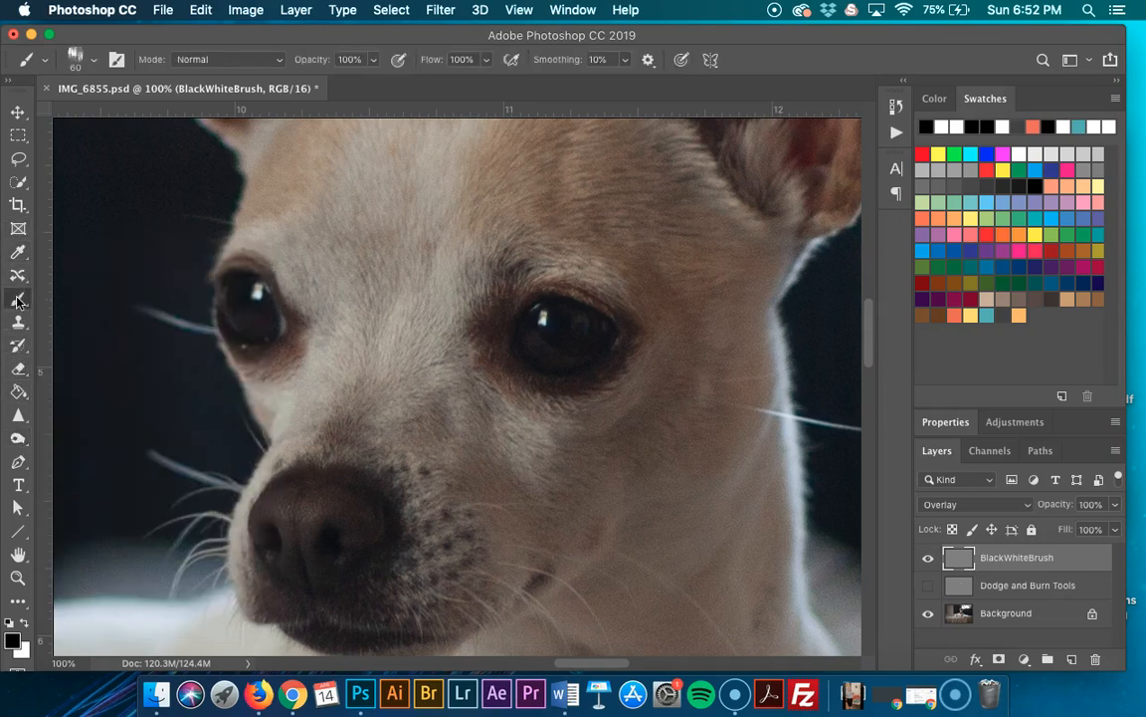
click(92, 61)
scroll(84, 282, up, 10)
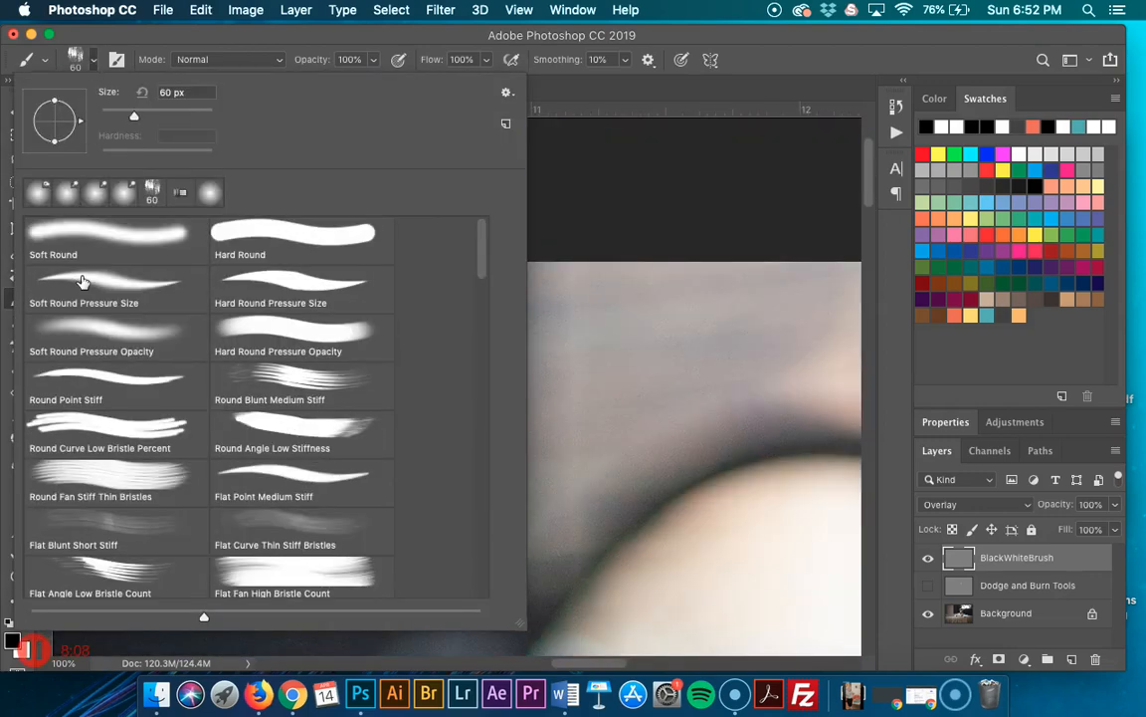
click(75, 228)
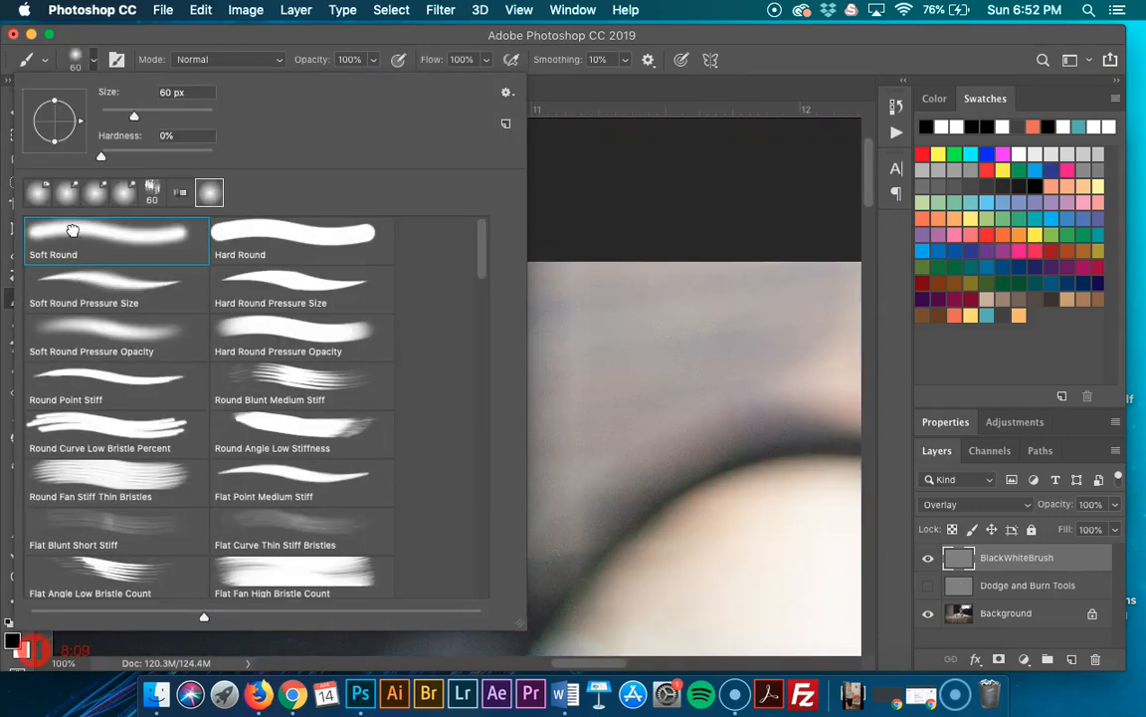
click(838, 48)
scroll(357, 503, down, 15)
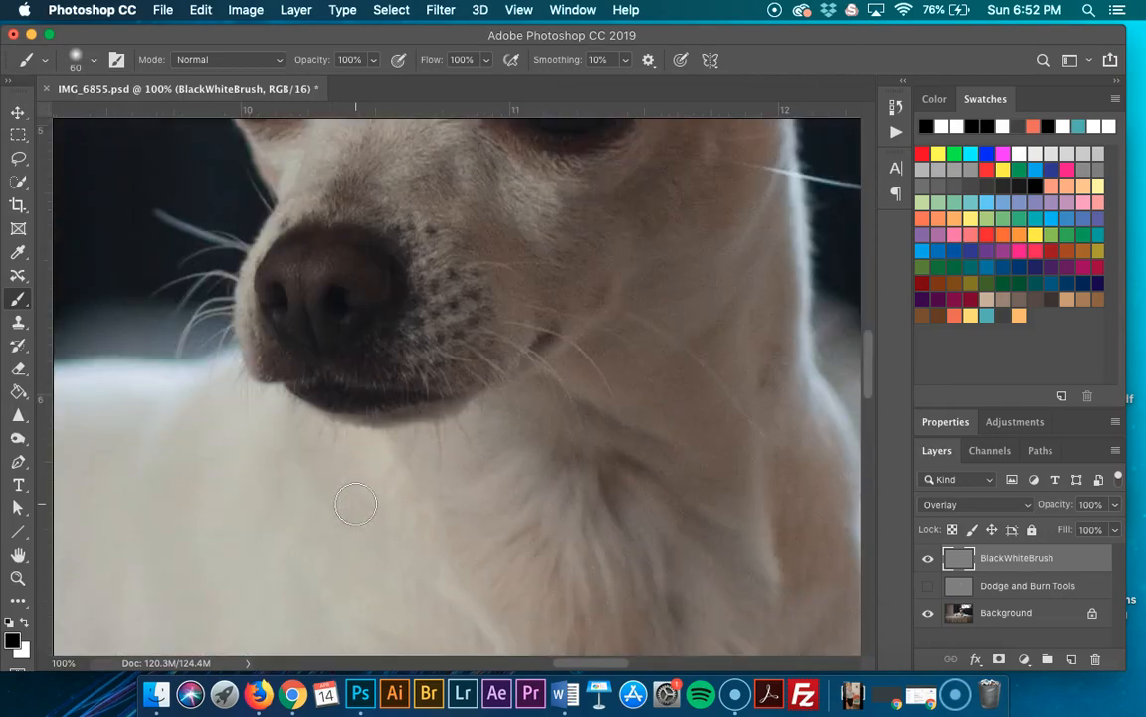
scroll(356, 503, up, 10)
scroll(356, 504, right, 5)
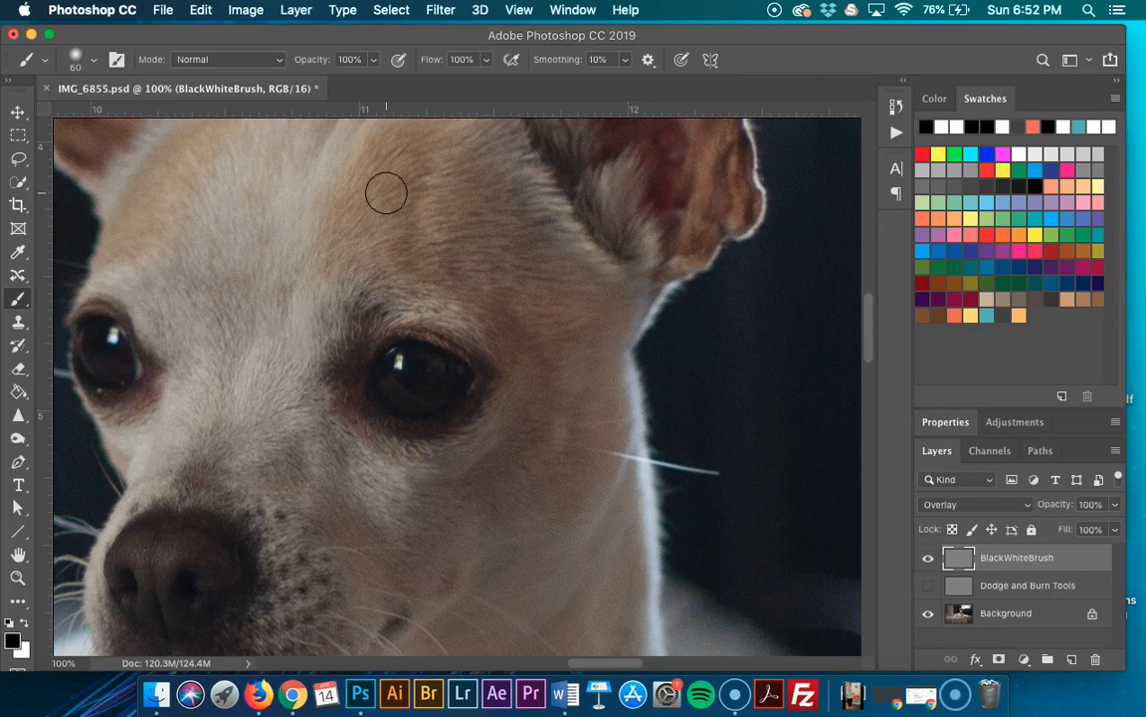
Paint black strokes beside and above the dog's nose at 37% brush opacity, and inspect them with the Background hidden.
click(374, 60)
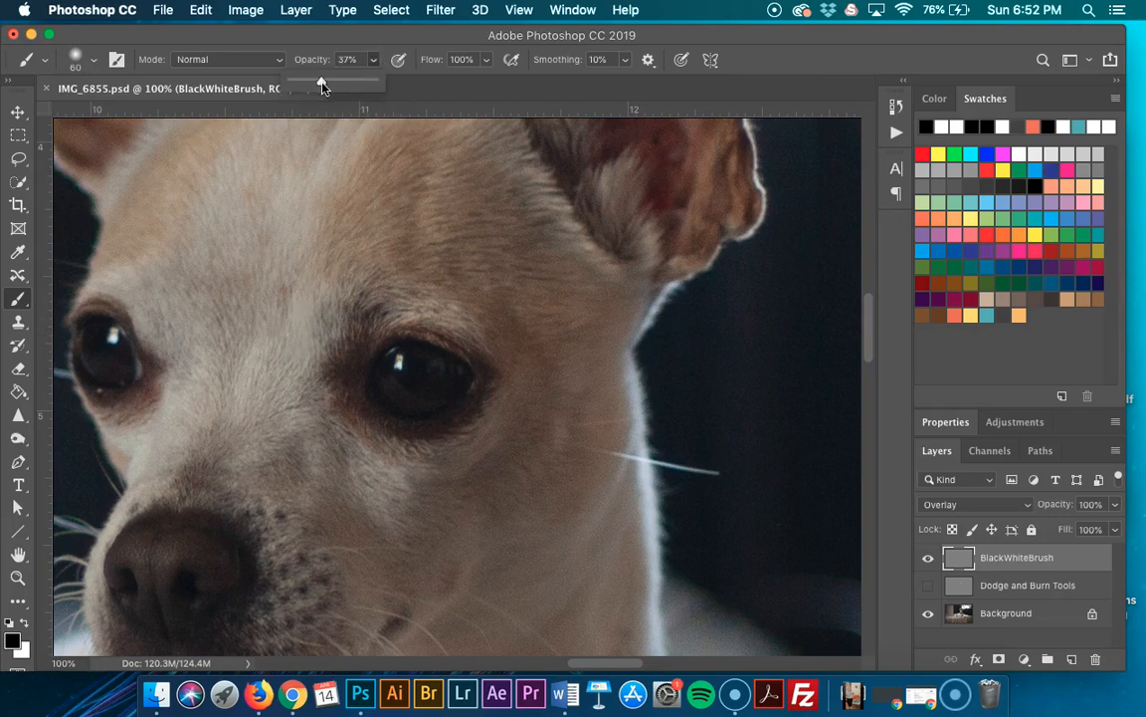
click(344, 40)
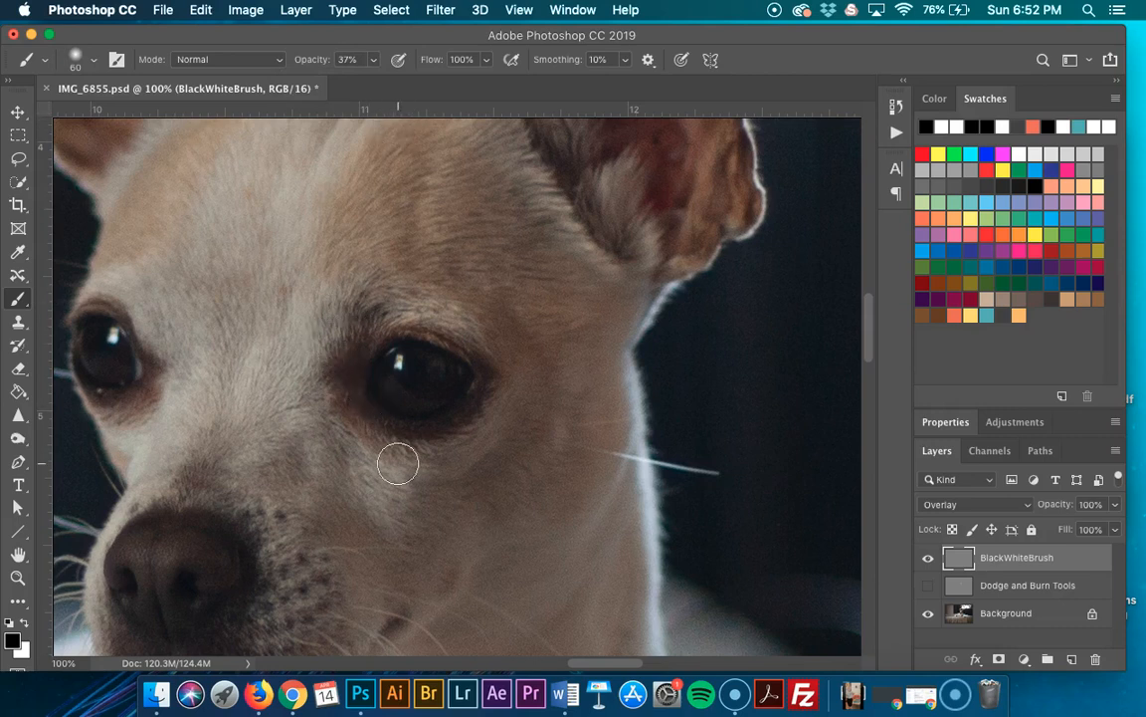
drag(317, 486, 318, 497)
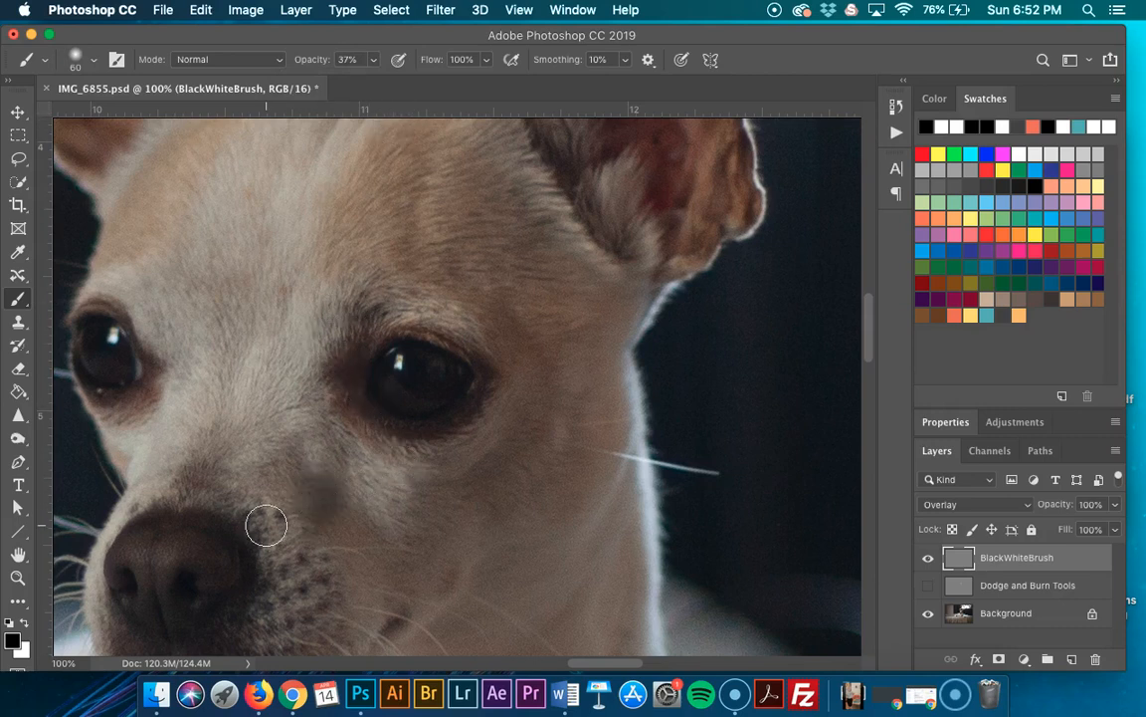
key(bracketleft)
mouse_move(266, 526)
mouse_down()
mouse_move(248, 504)
mouse_move(192, 480)
mouse_move(159, 501)
mouse_up()
scroll(353, 511, down, 4)
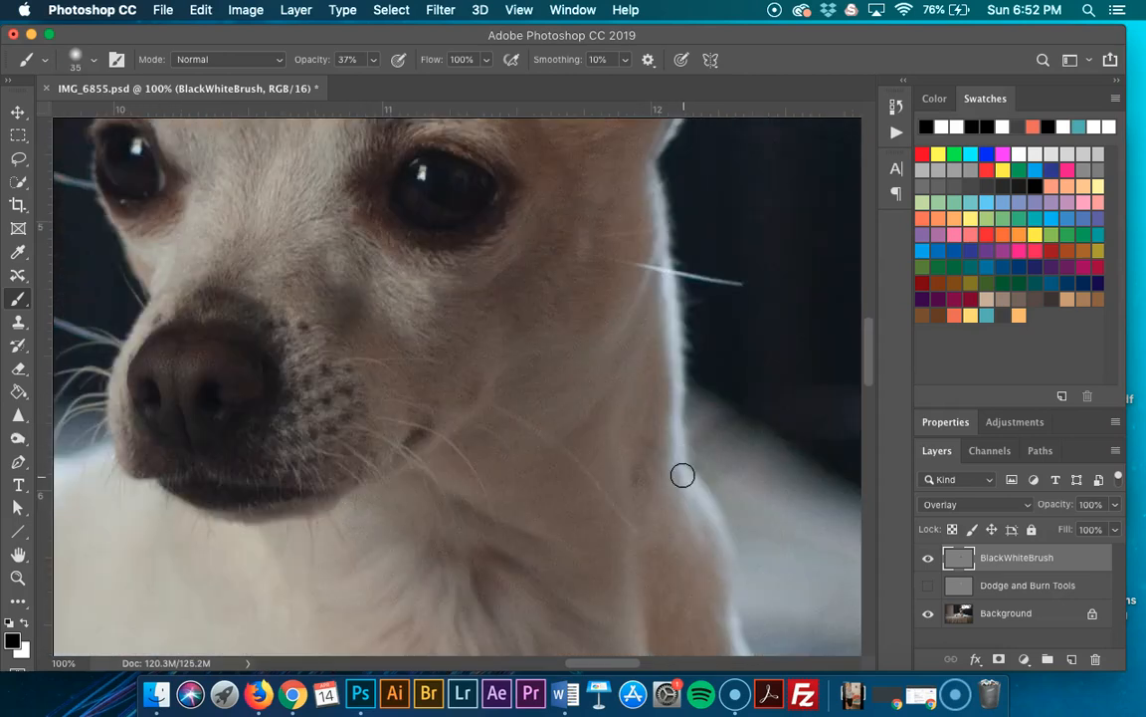
click(928, 613)
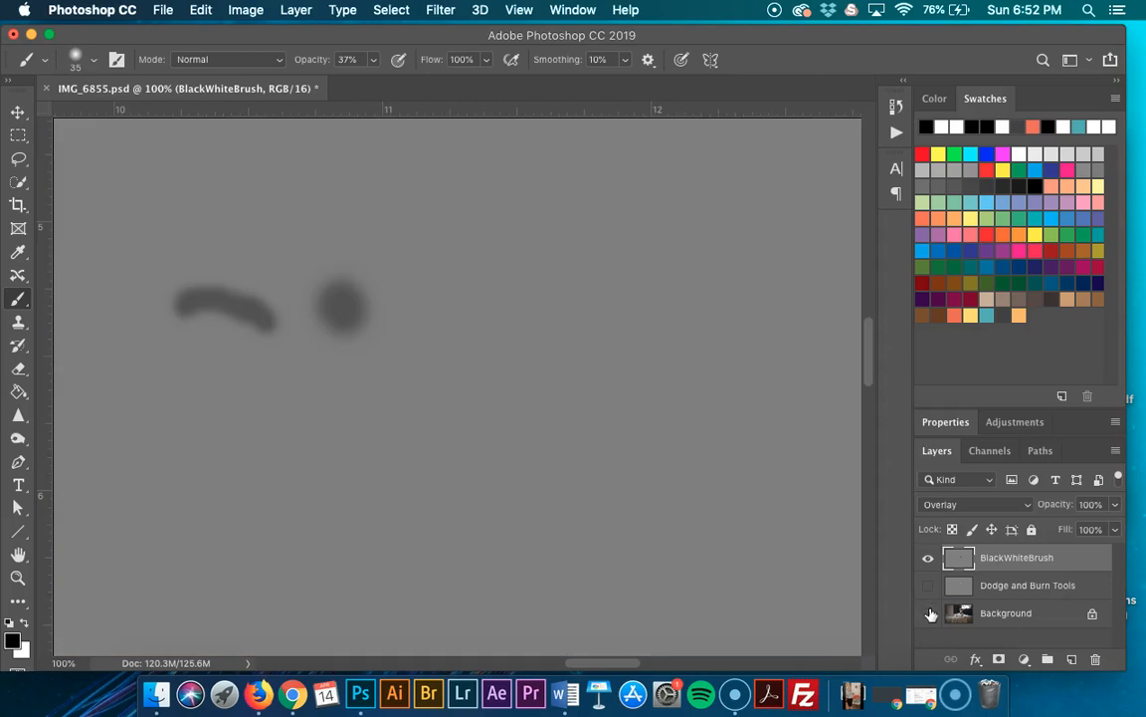
click(929, 613)
Lower the brush opacity to 10% and its size to 9 px for finer work on the face.
click(374, 60)
click(351, 82)
click(366, 40)
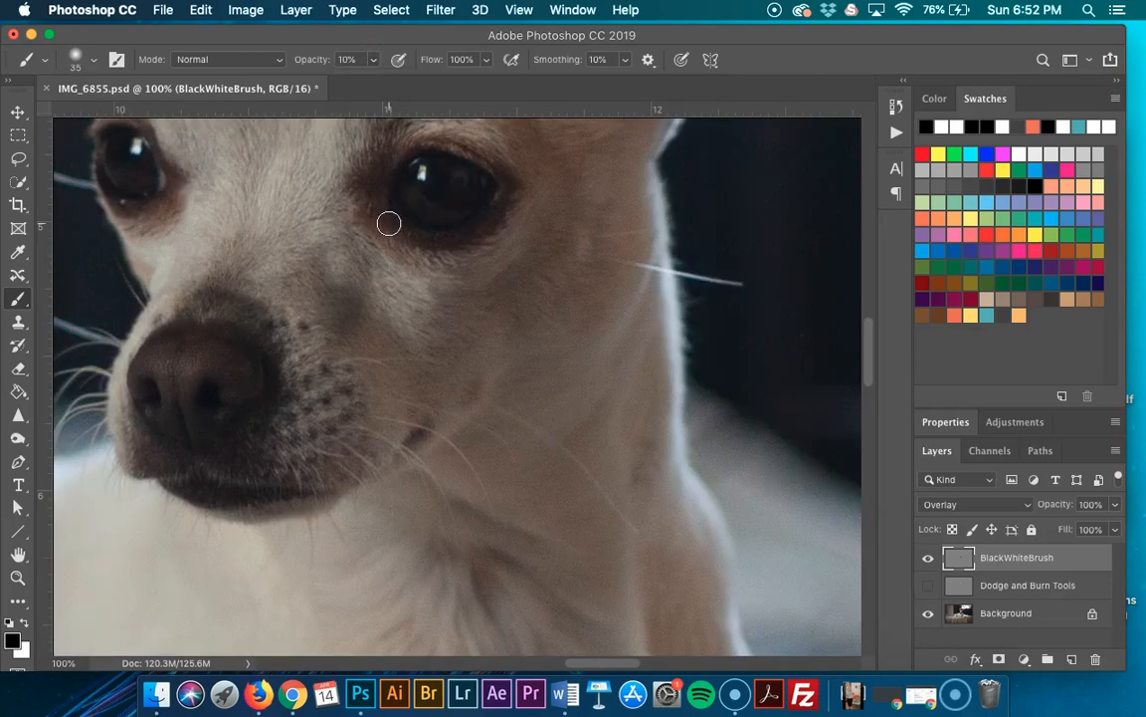
key(bracketleft)
key(bracketleft)
key(bracketleft)
key(bracketleft)
scroll(413, 239, up, 4)
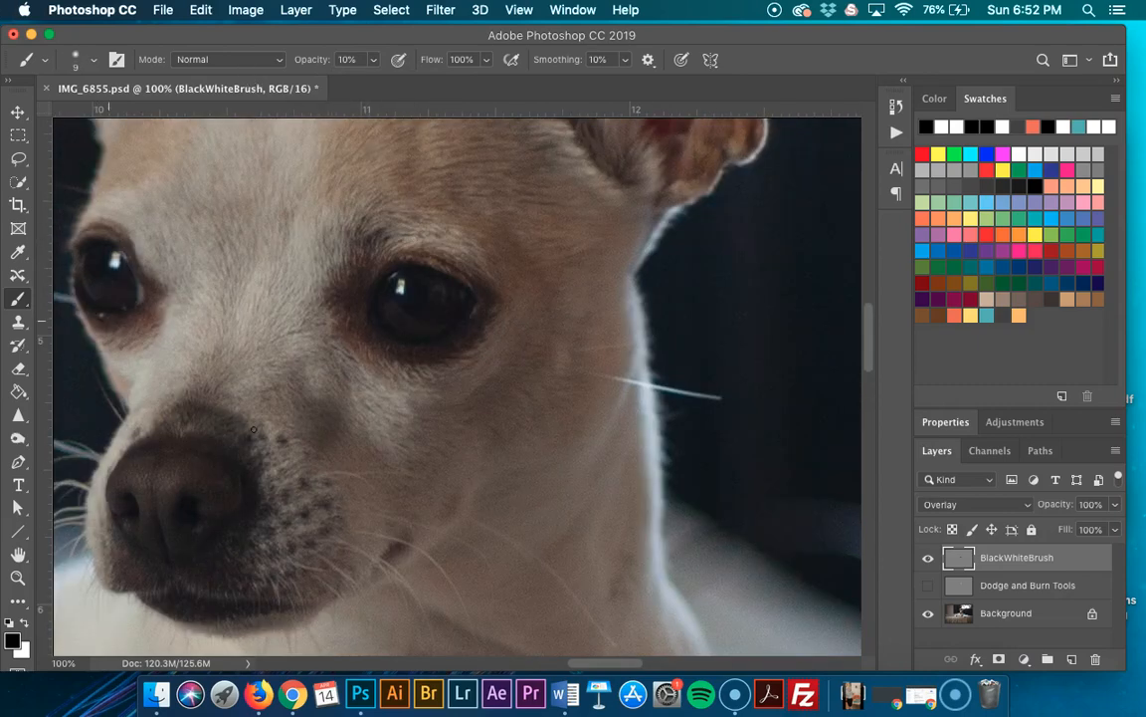
Lighten the fur on the dog's face, forehead and inner ears with white brush strokes at 10% opacity.
key(x)
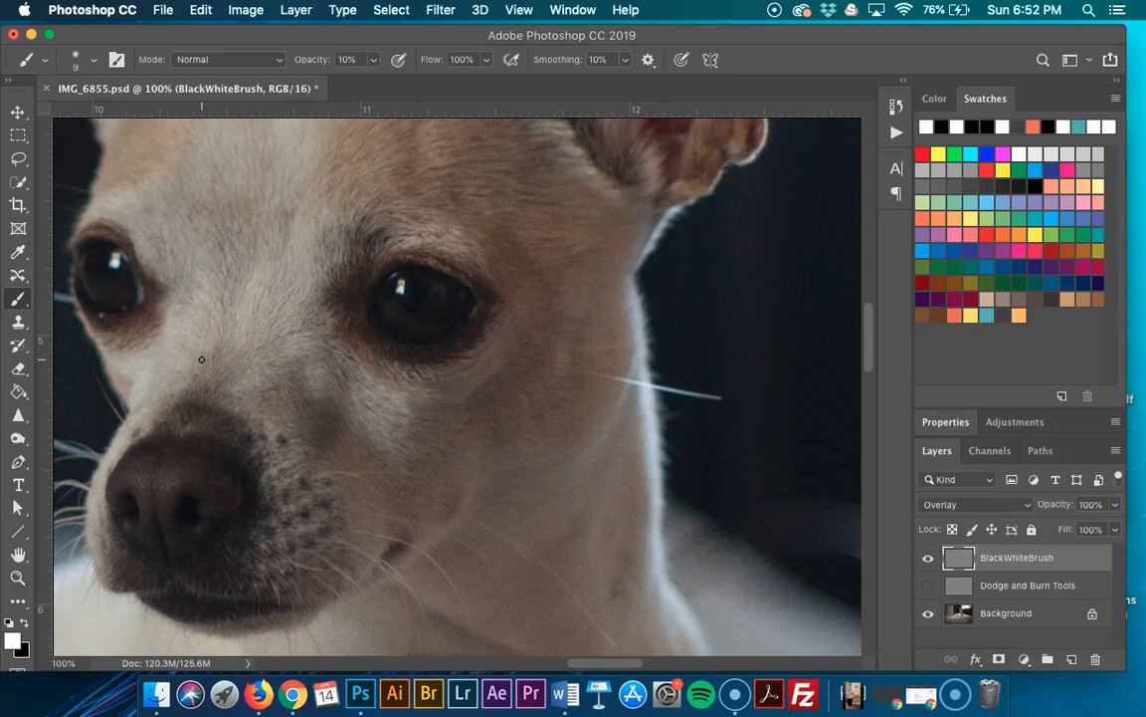
key(x)
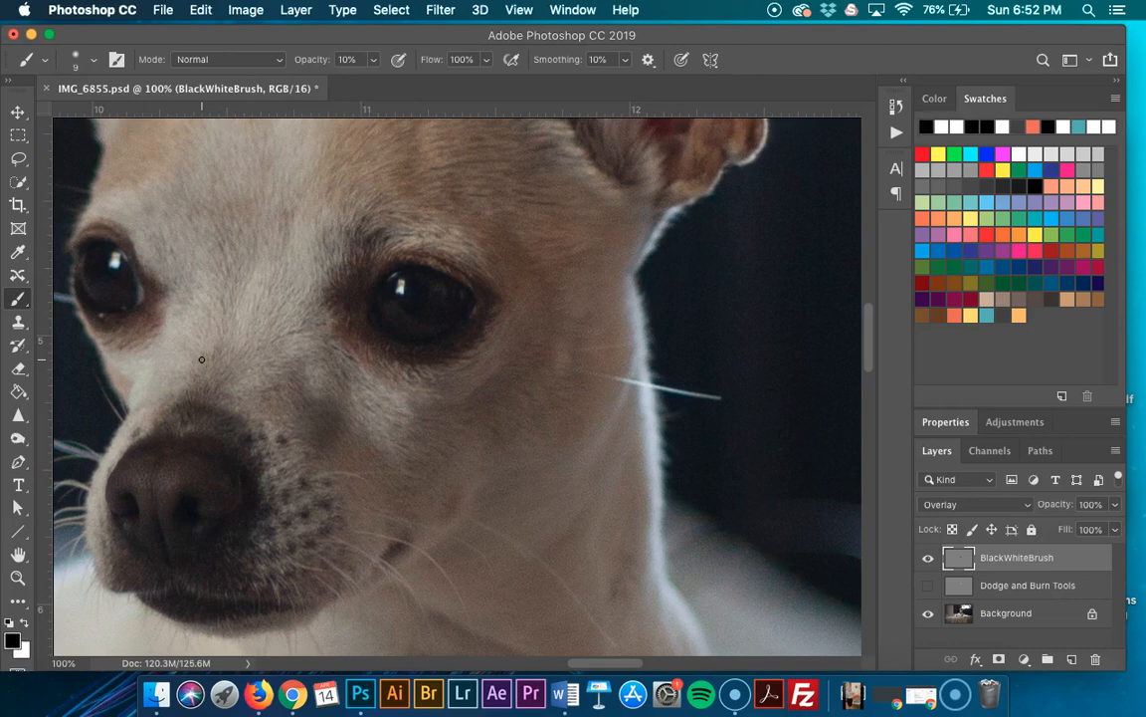
key(x)
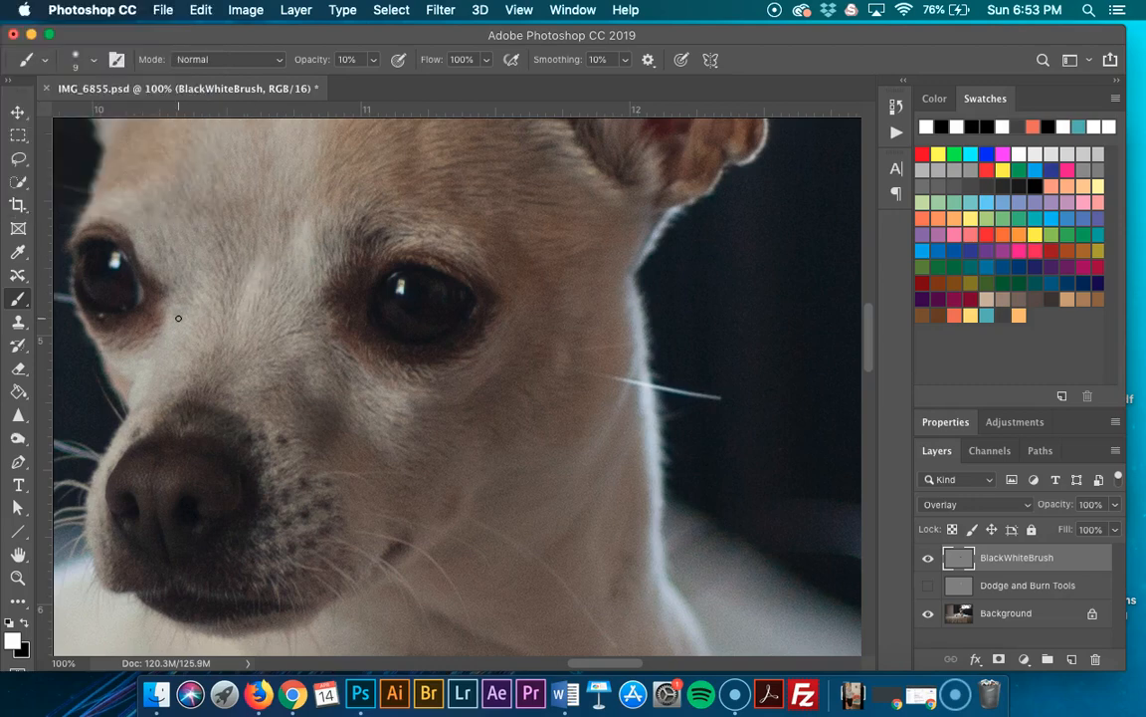
scroll(239, 244, up, 5)
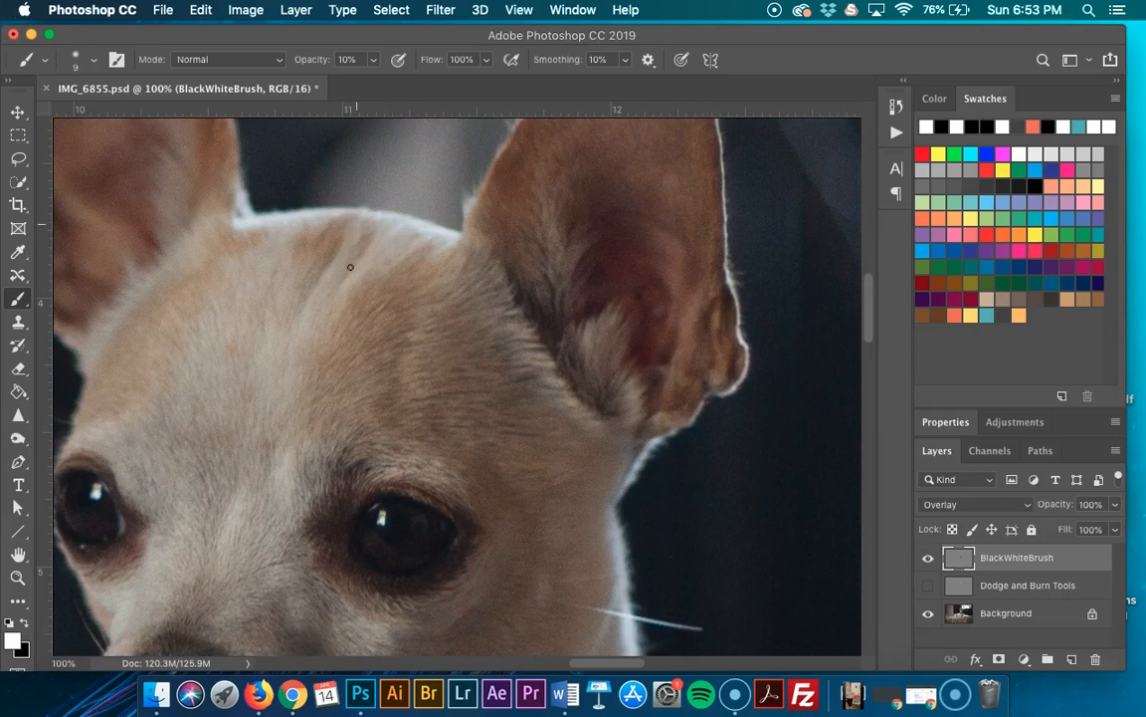
mouse_move(583, 348)
mouse_down()
mouse_move(614, 315)
mouse_move(607, 360)
mouse_move(618, 325)
mouse_move(605, 366)
mouse_move(620, 309)
mouse_move(607, 311)
mouse_move(596, 355)
mouse_up()
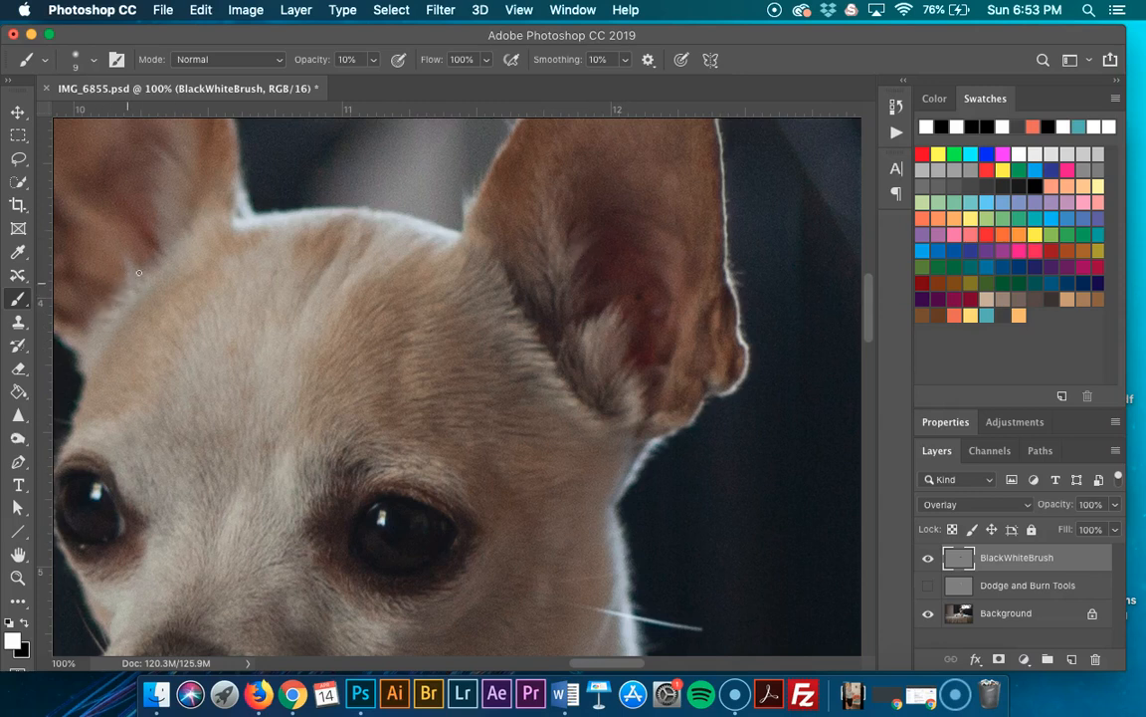
scroll(175, 186, up, 5)
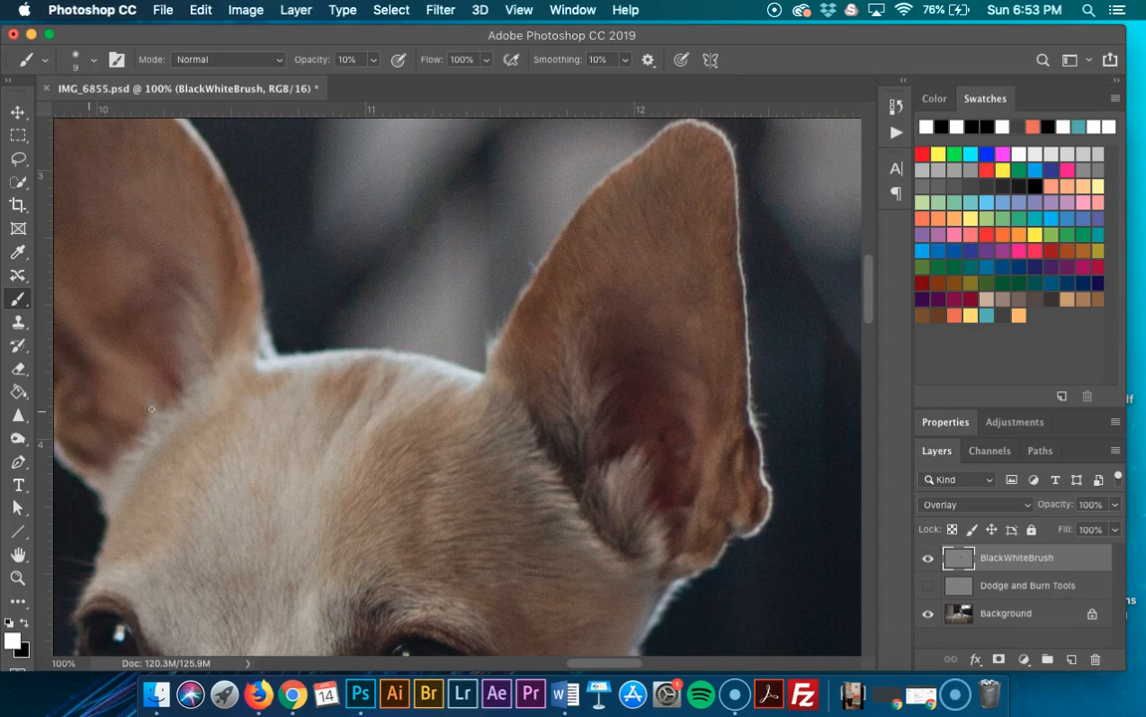
Switch the foreground to black and darken the edges of the head, ear and neck with light brush strokes.
key(x)
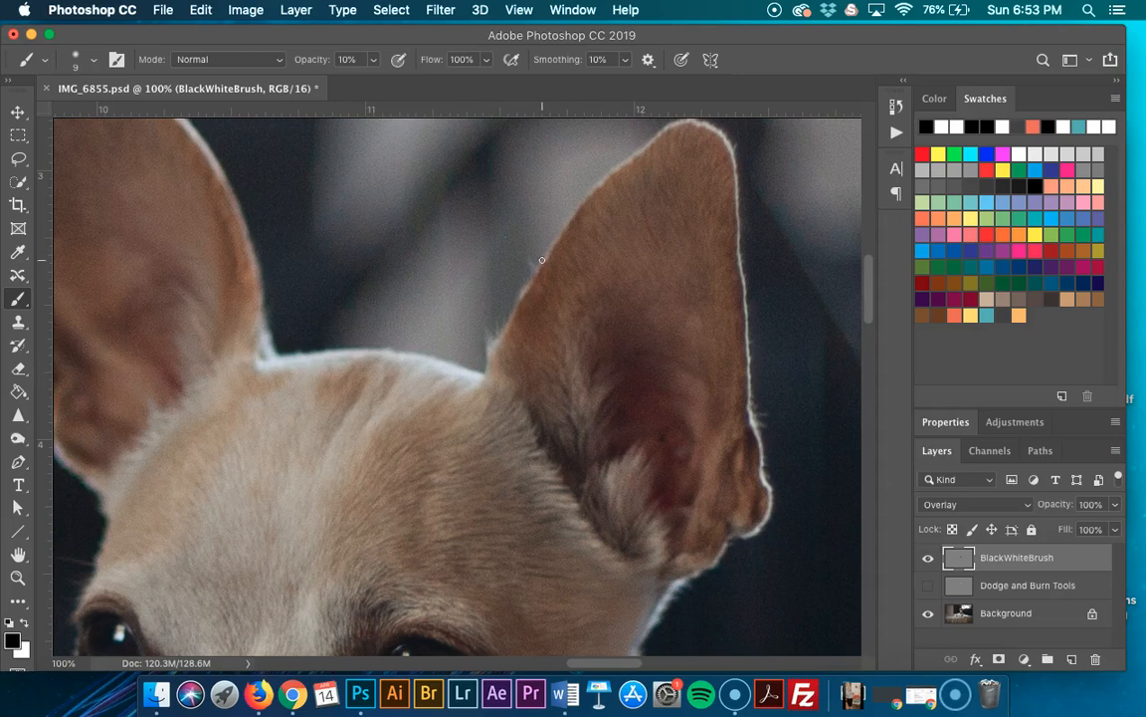
scroll(541, 260, right, 2)
scroll(542, 260, up, 1)
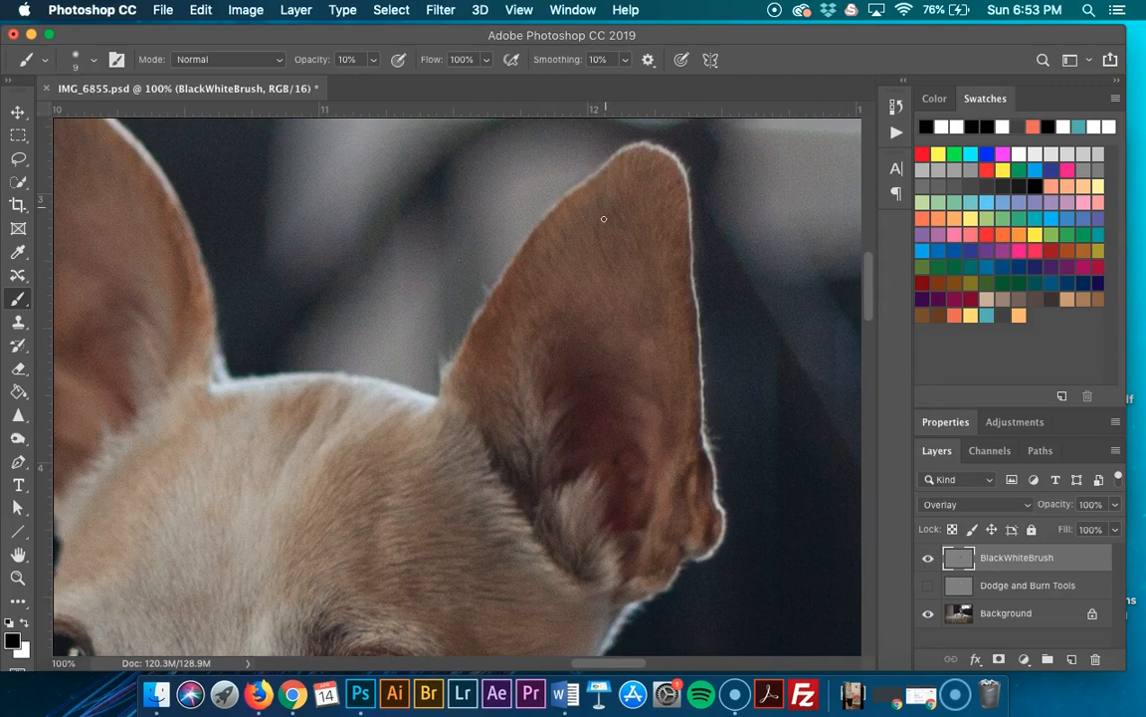
scroll(603, 218, down, 10)
scroll(574, 341, up, 2)
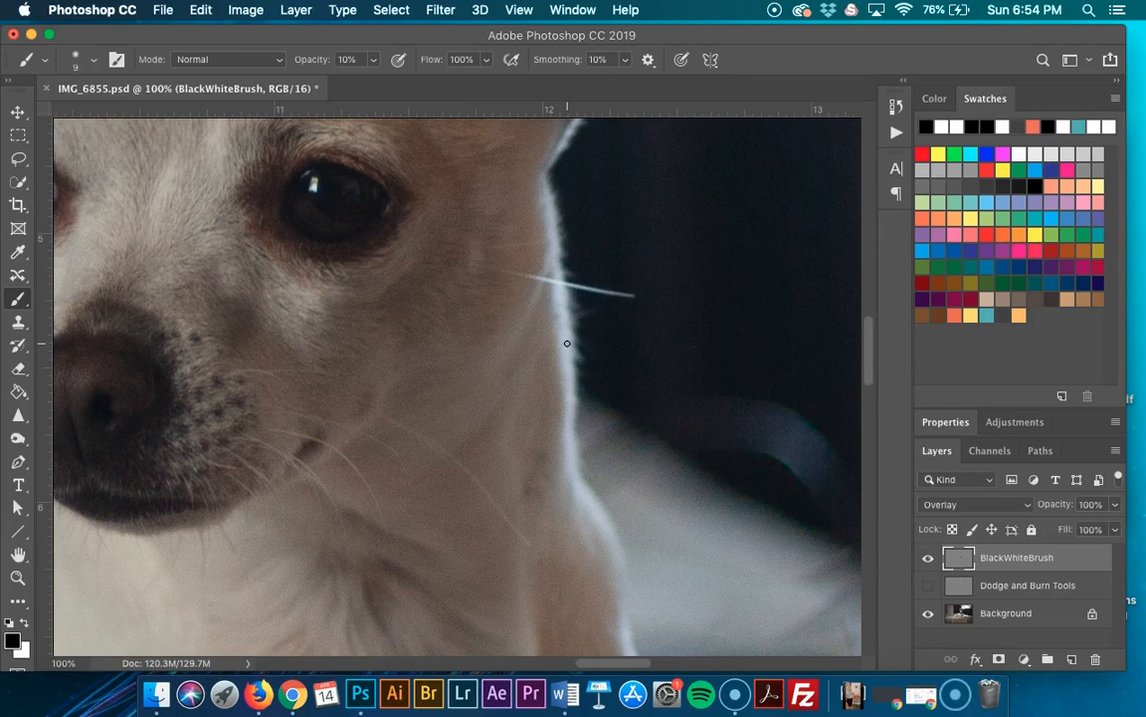
Examine the black and white strokes on the gray layer with the Background hidden, and restore the Background.
scroll(568, 343, up, 5)
scroll(567, 343, left, 3)
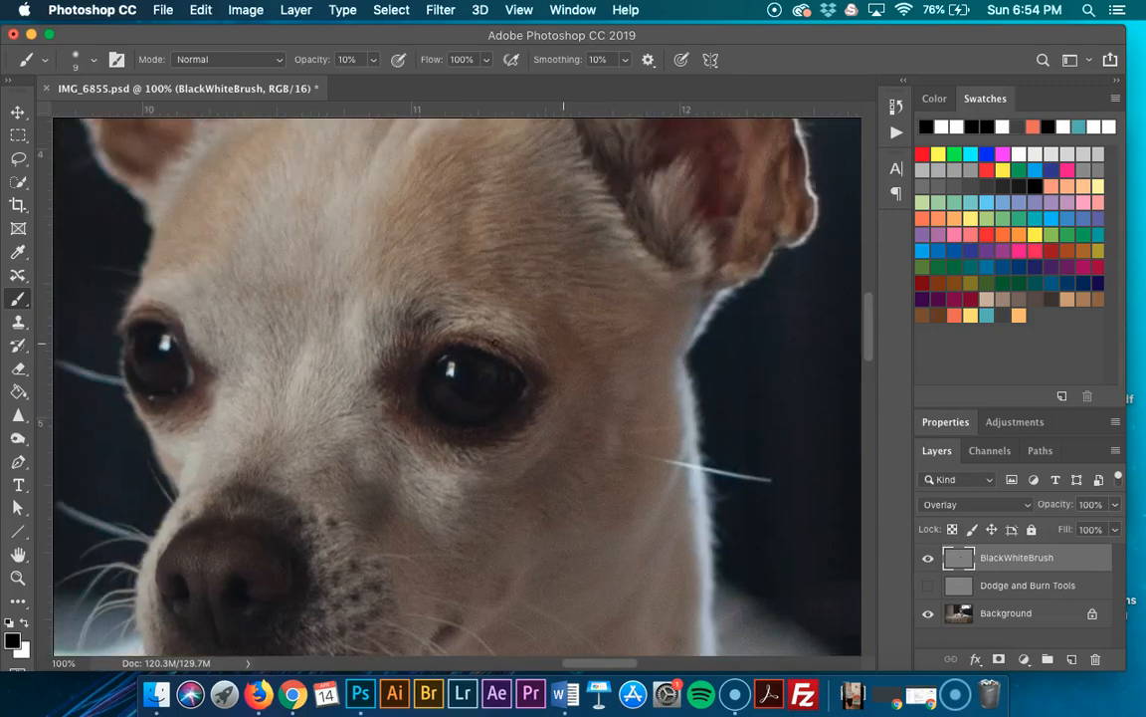
click(928, 613)
scroll(613, 425, up, 3)
scroll(613, 425, right, 1)
scroll(613, 425, down, 3)
scroll(613, 425, left, 3)
scroll(613, 425, down, 3)
scroll(613, 425, right, 2)
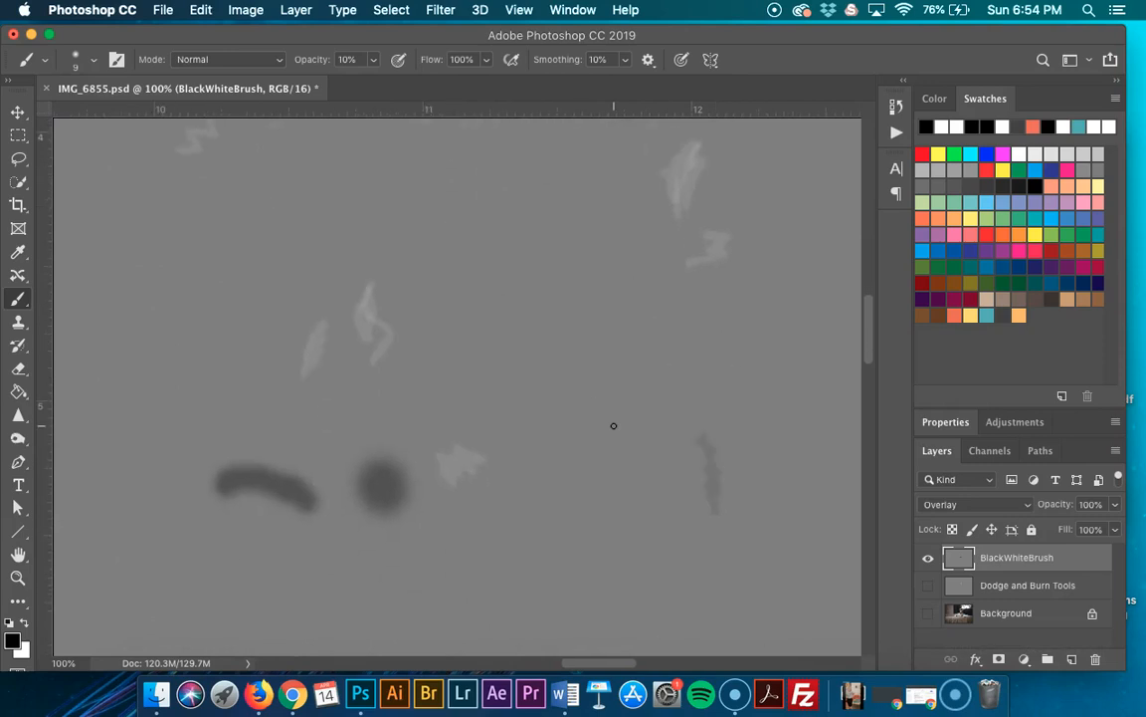
scroll(613, 425, up, 4)
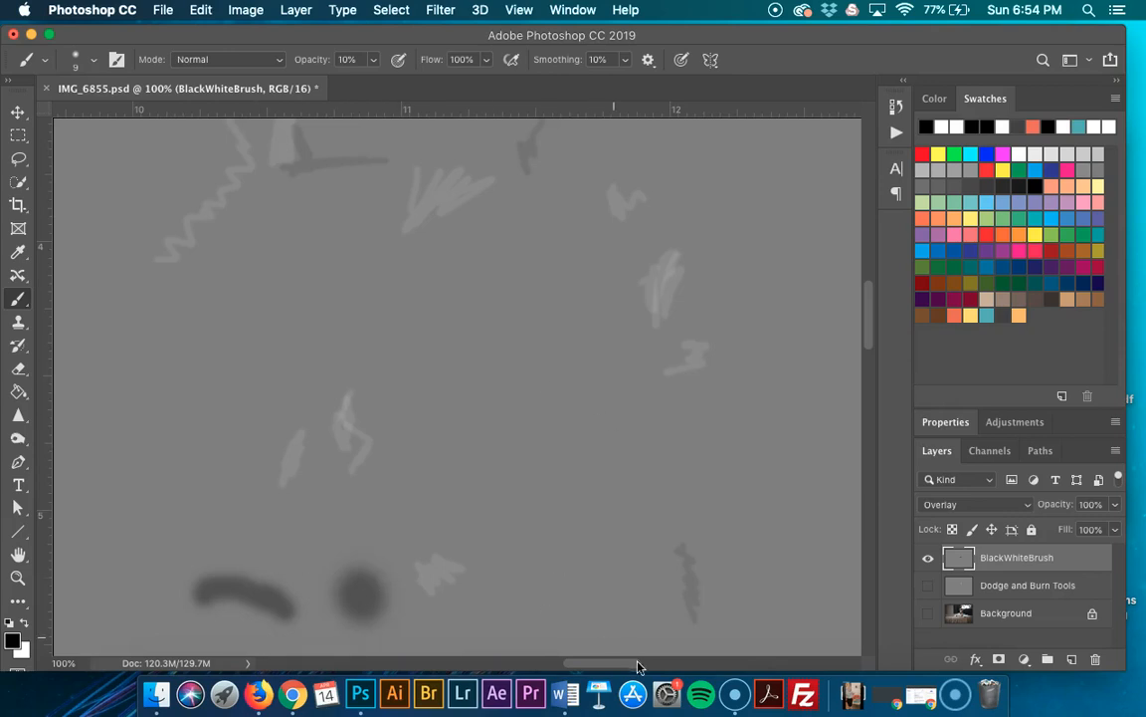
click(927, 614)
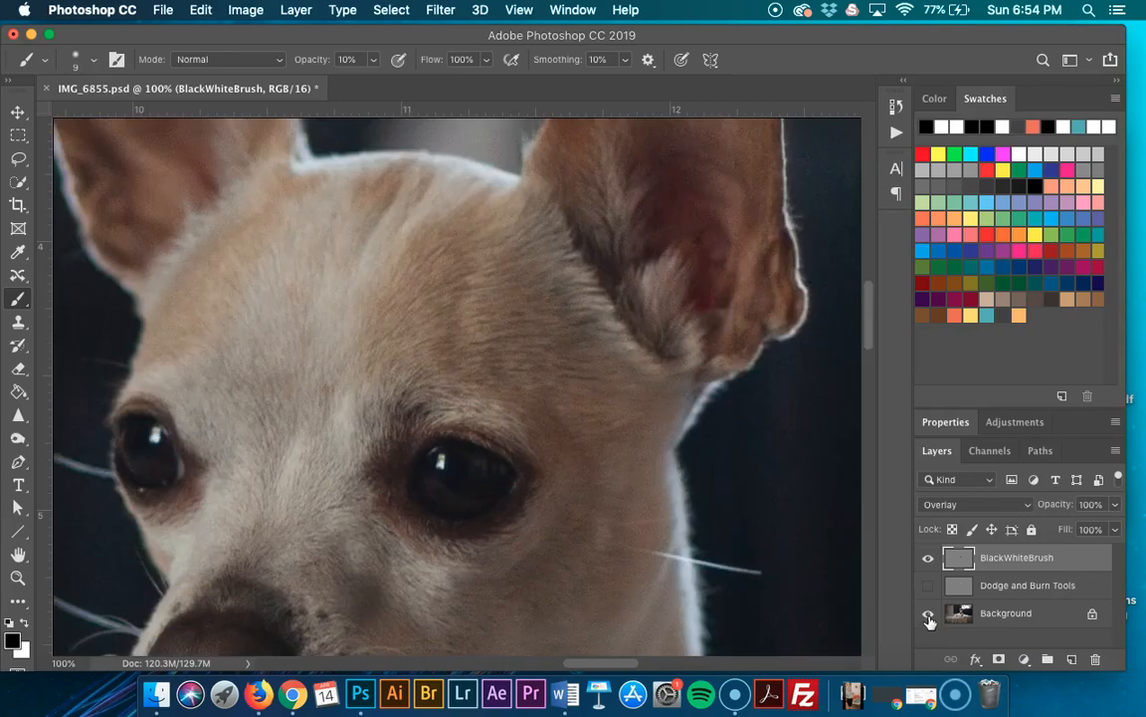
Review the retouched face and ears, and hide the BlackWhiteBrush layer.
scroll(540, 341, down, 5)
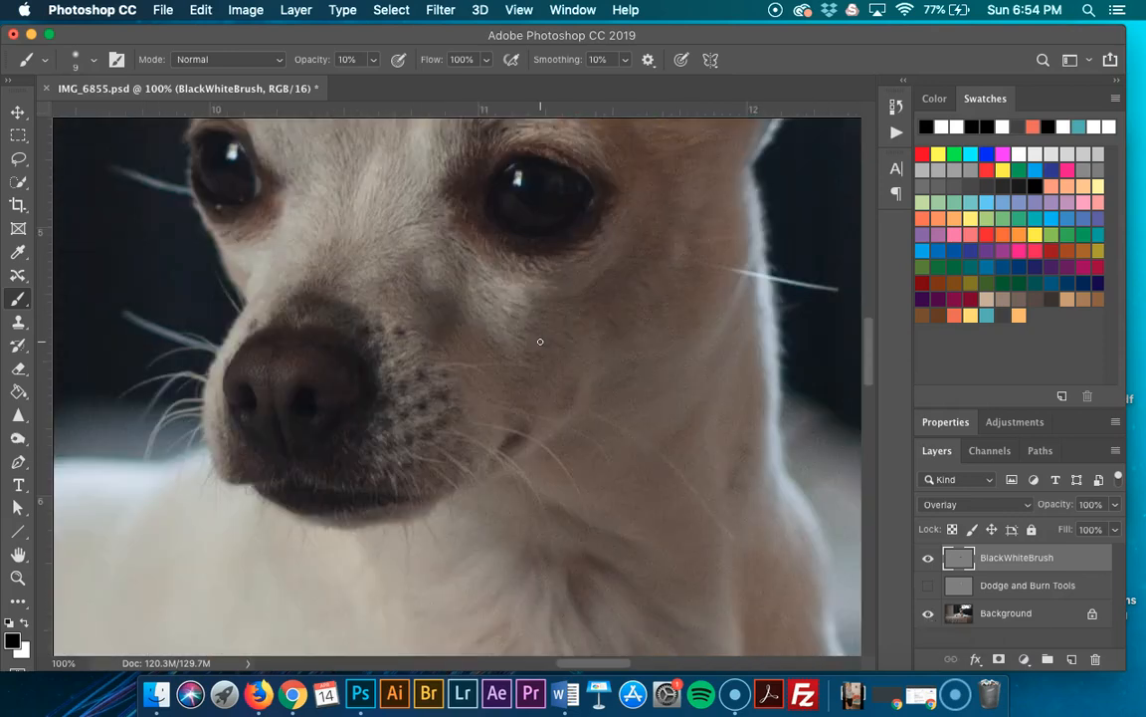
scroll(541, 341, up, 5)
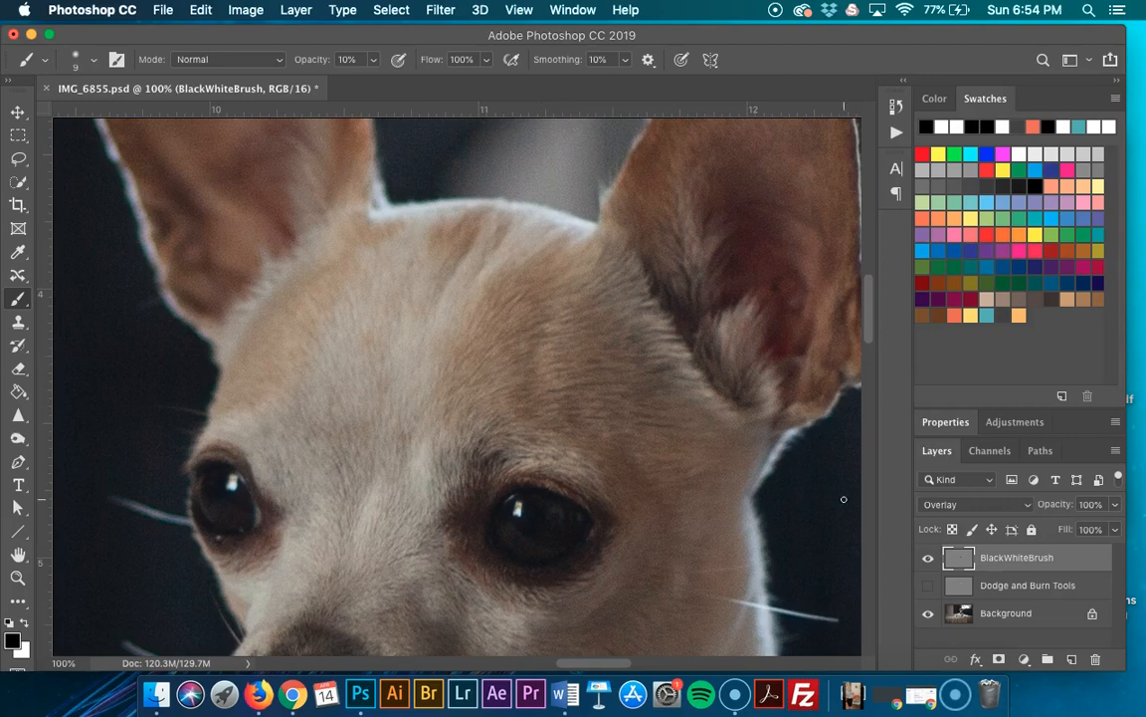
click(927, 557)
scroll(628, 612, down, 5)
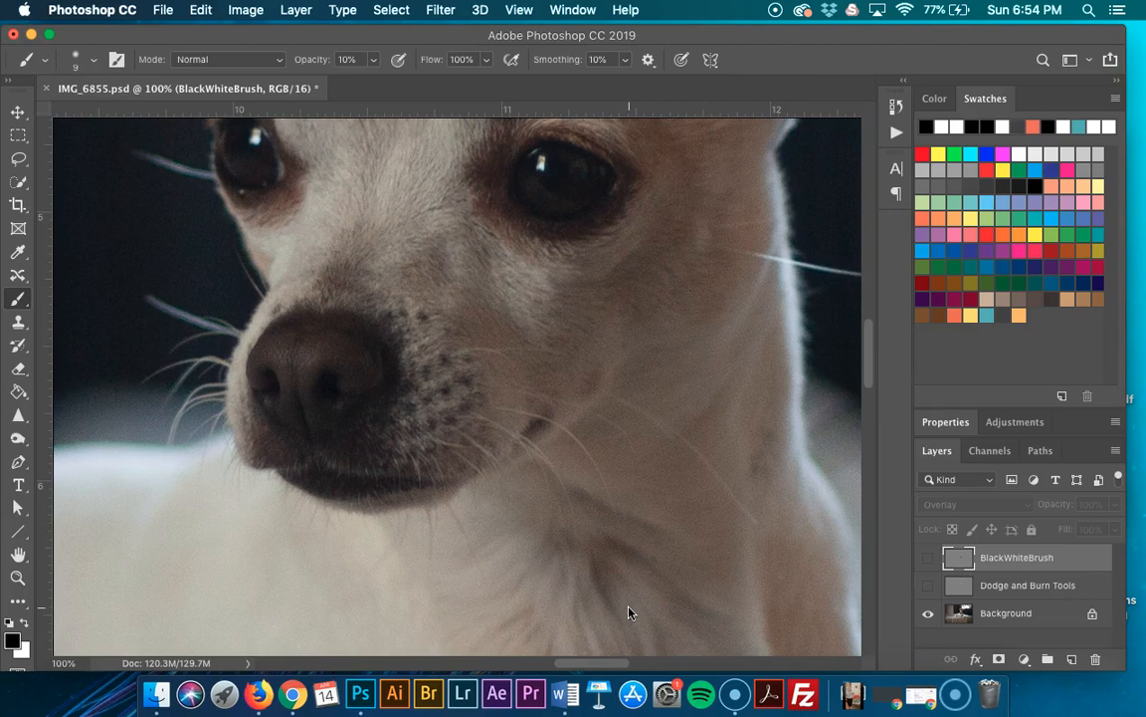
Add a Curves adjustment layer and bring its curve graph into view.
click(1025, 424)
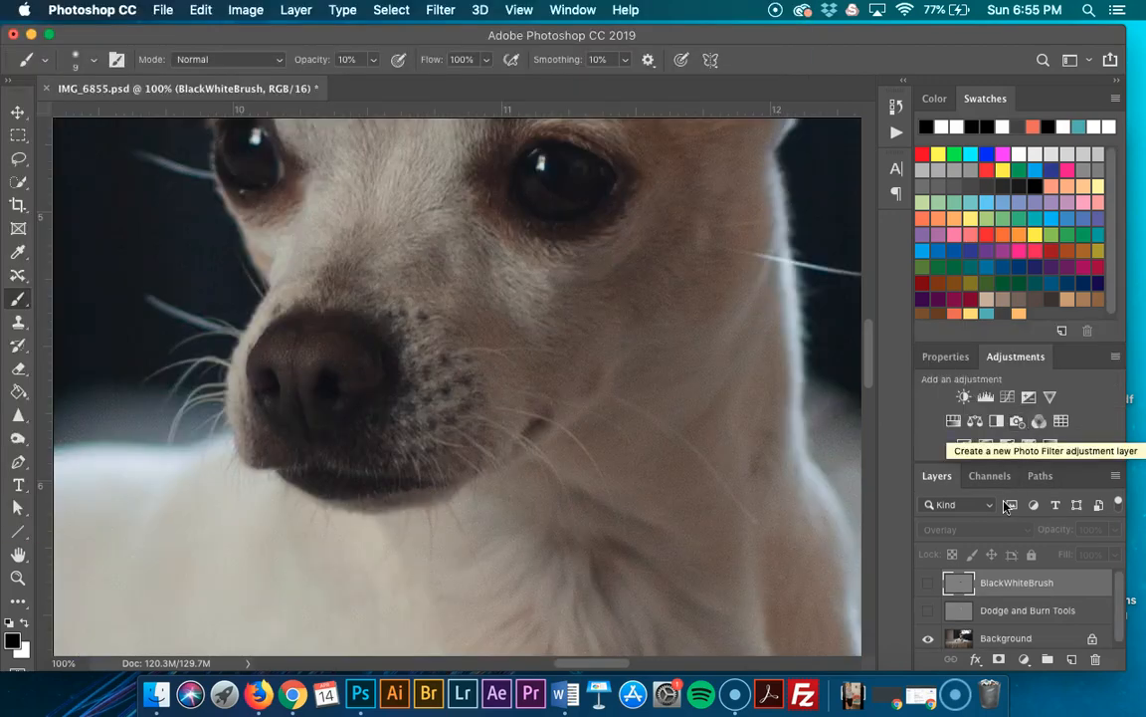
click(1009, 400)
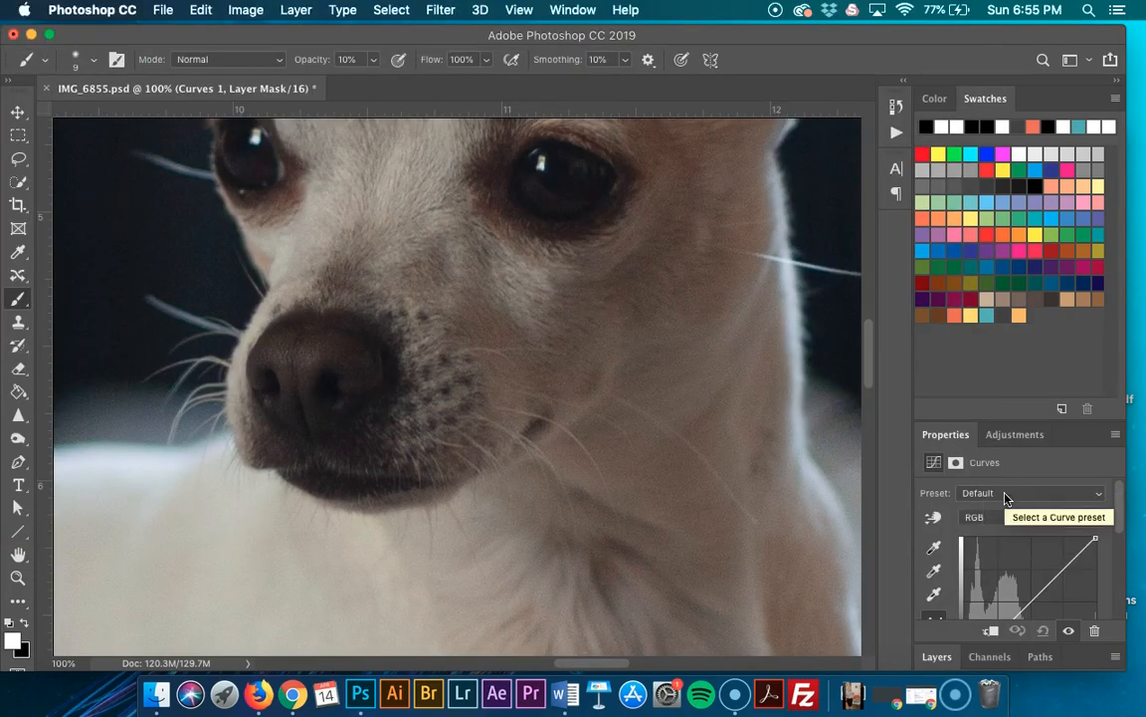
scroll(1064, 519, down, 2)
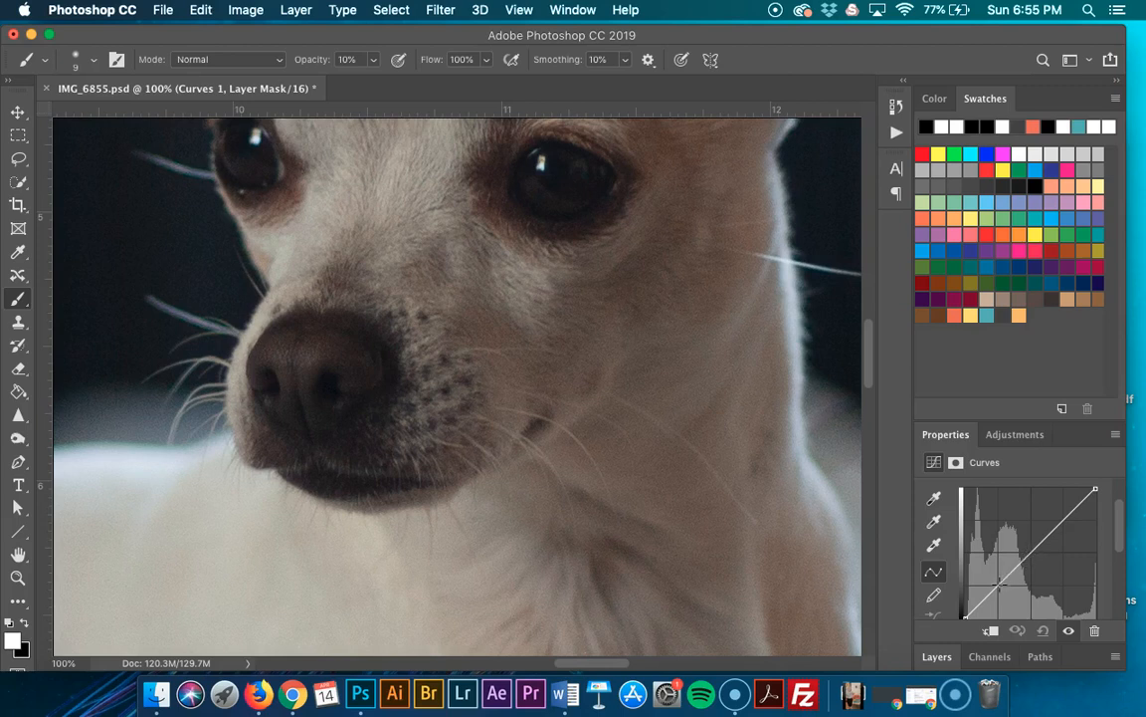
scroll(985, 518, down, 2)
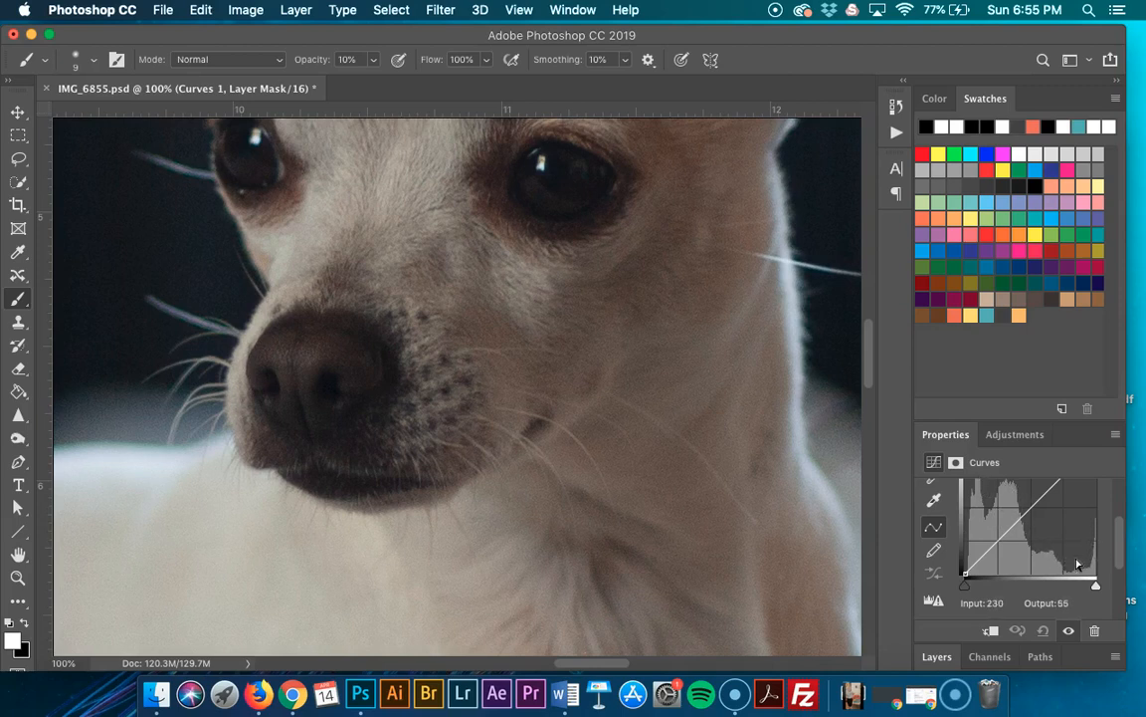
scroll(998, 499, up, 2)
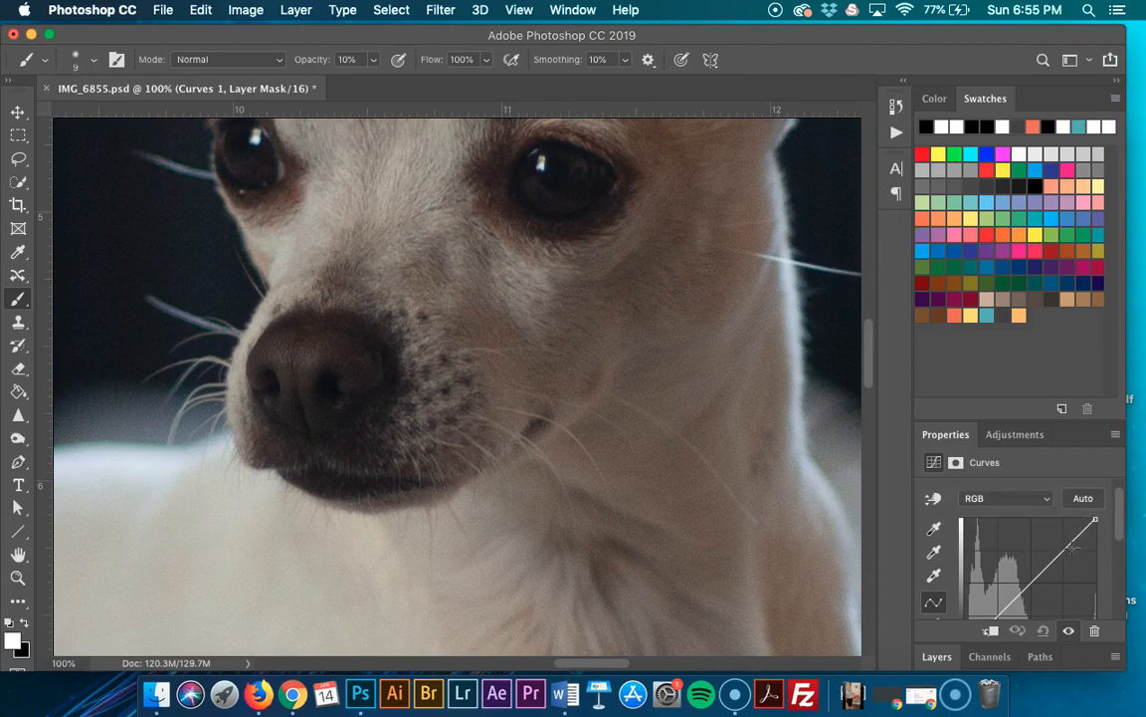
Raise the upper part of the RGB curve to brighten the photo, viewing the dog at 50% zoom.
key(super+minus)
key(super+minus)
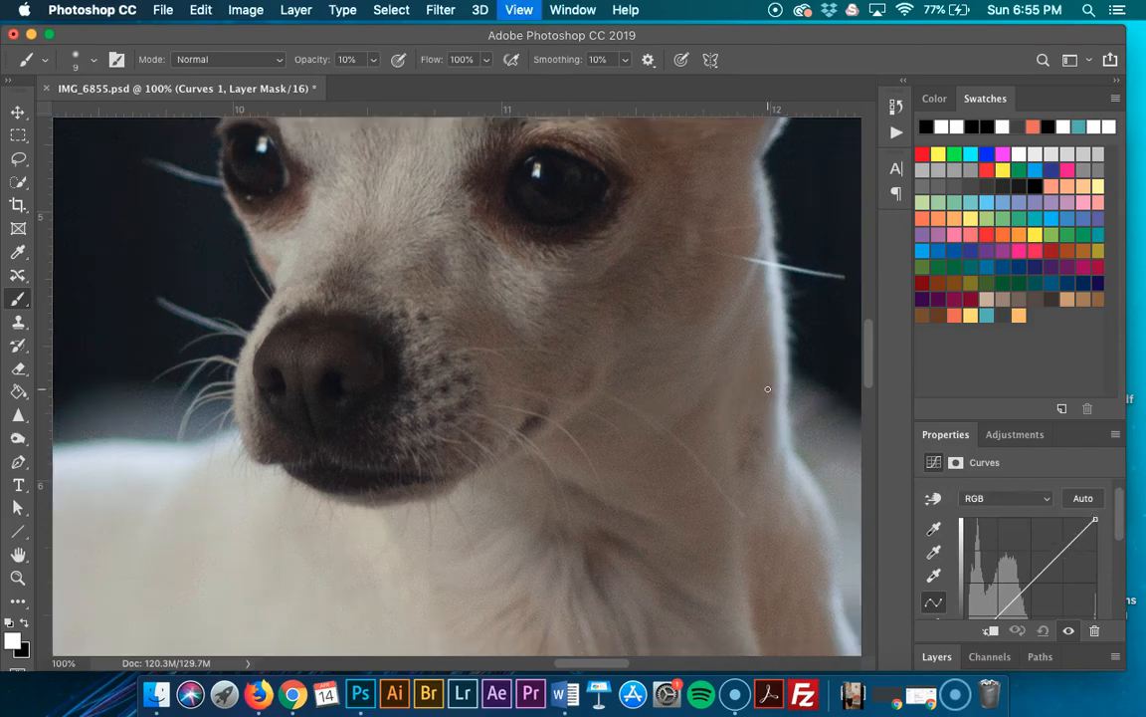
click(1062, 549)
drag(1062, 549, 1059, 539)
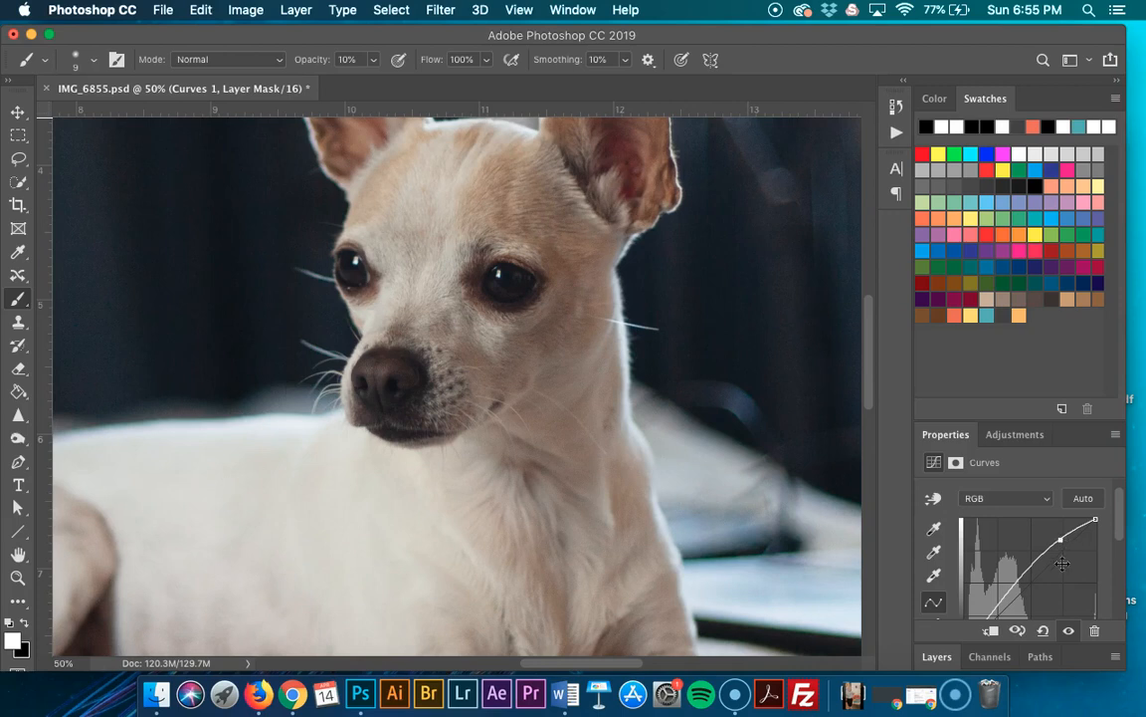
scroll(1062, 555, down, 5)
scroll(1062, 561, up, 5)
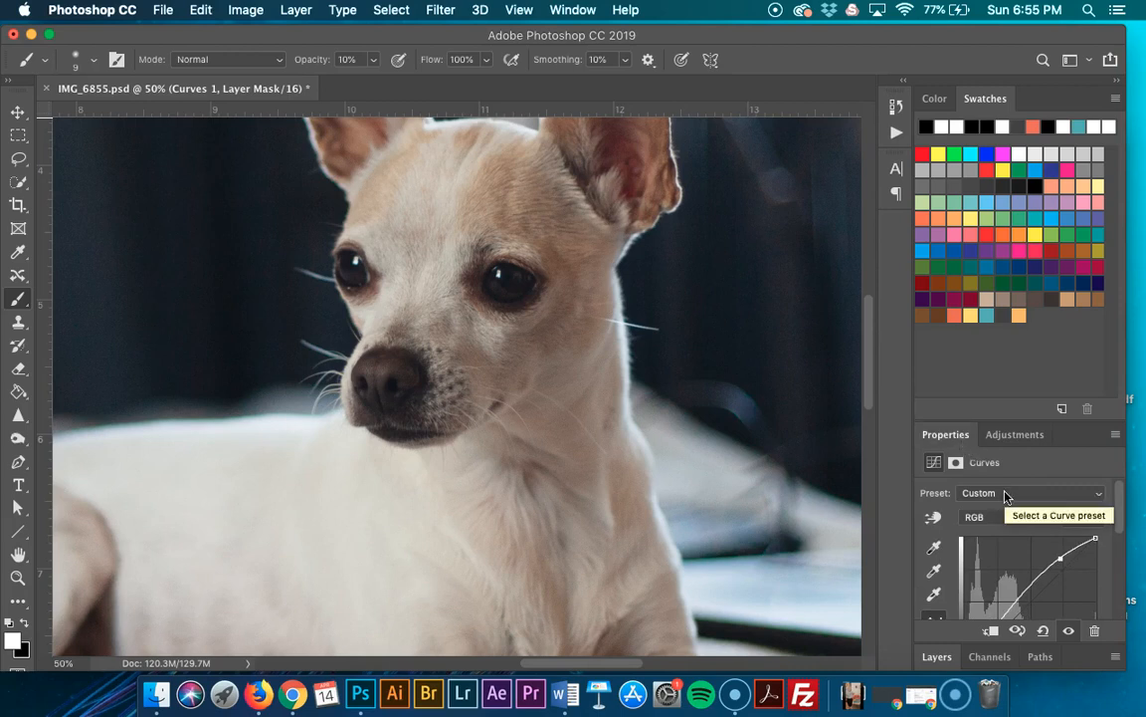
Invert the mask of the brightening Curves layer to hide its effect.
click(956, 462)
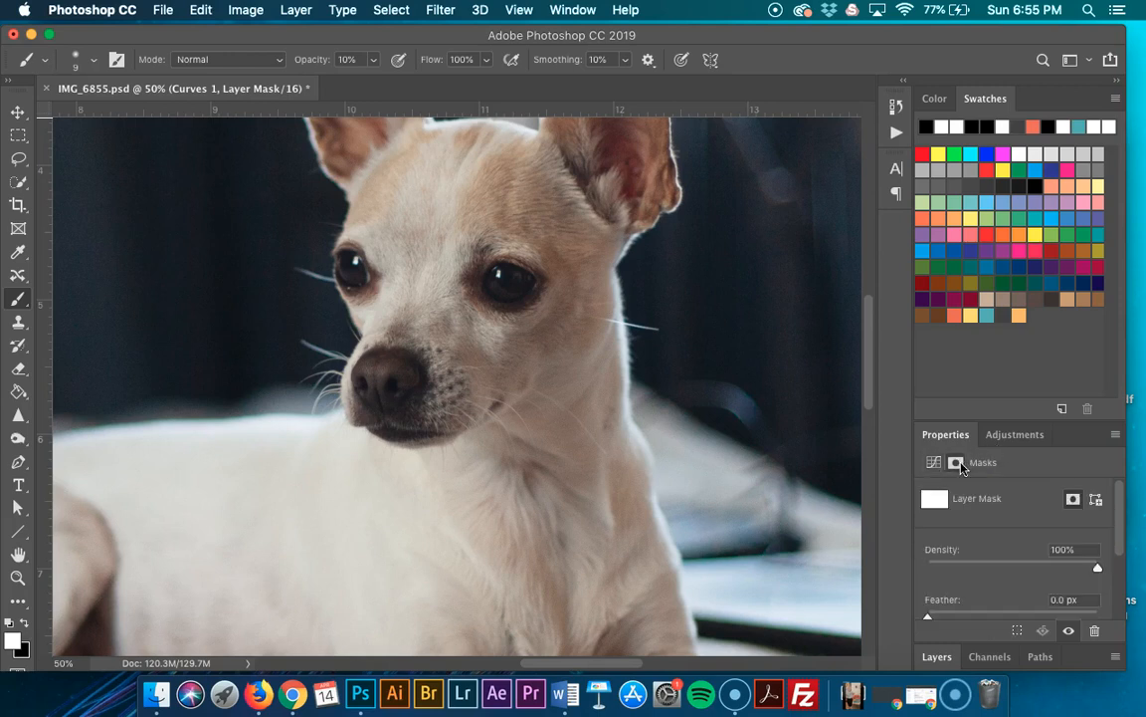
scroll(980, 488, down, 3)
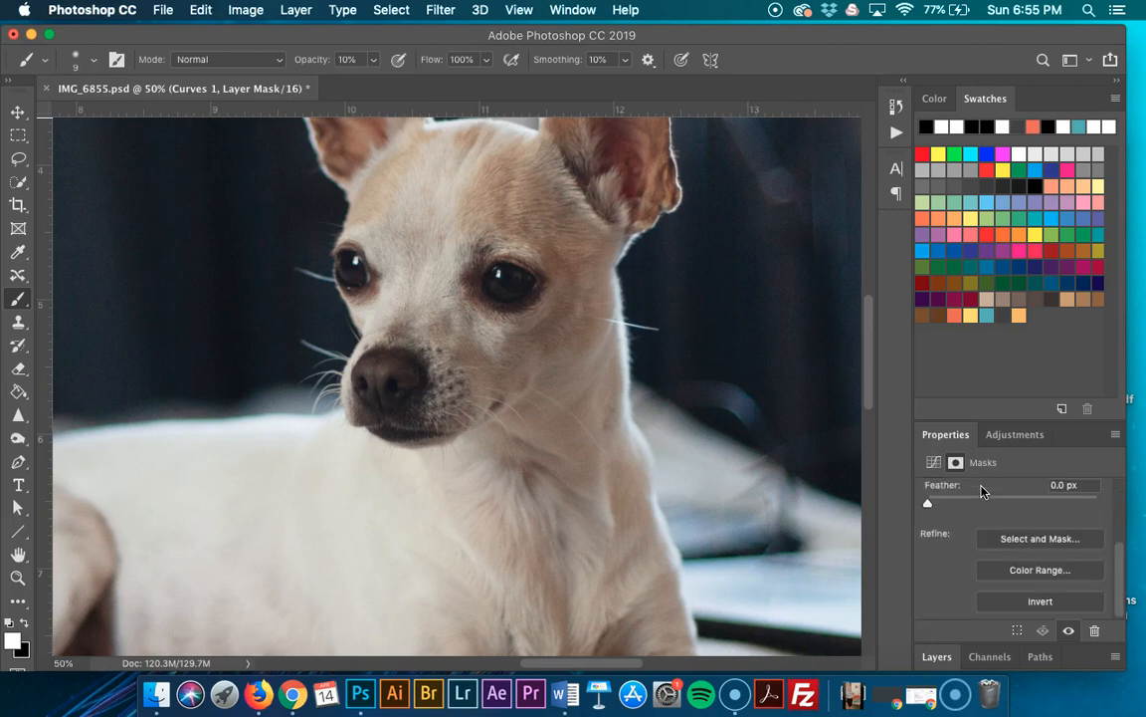
click(1012, 599)
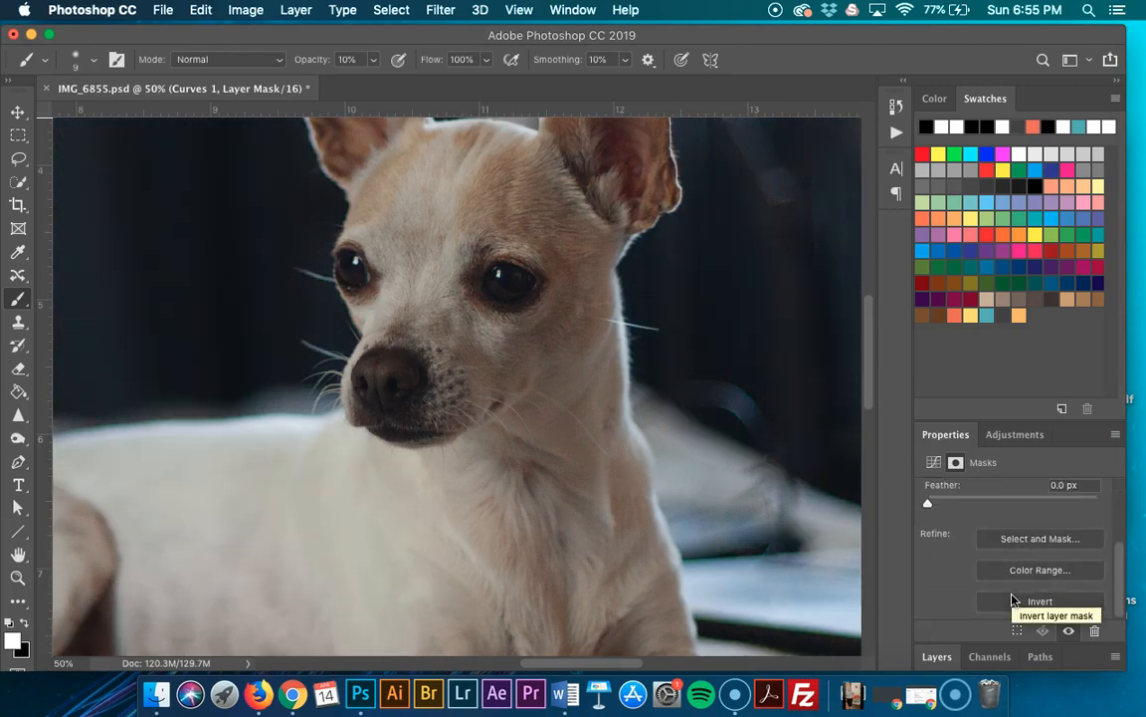
Add a second Curves adjustment layer and pull its RGB curve down from input 65 to output 46 to darken the photo.
click(1015, 436)
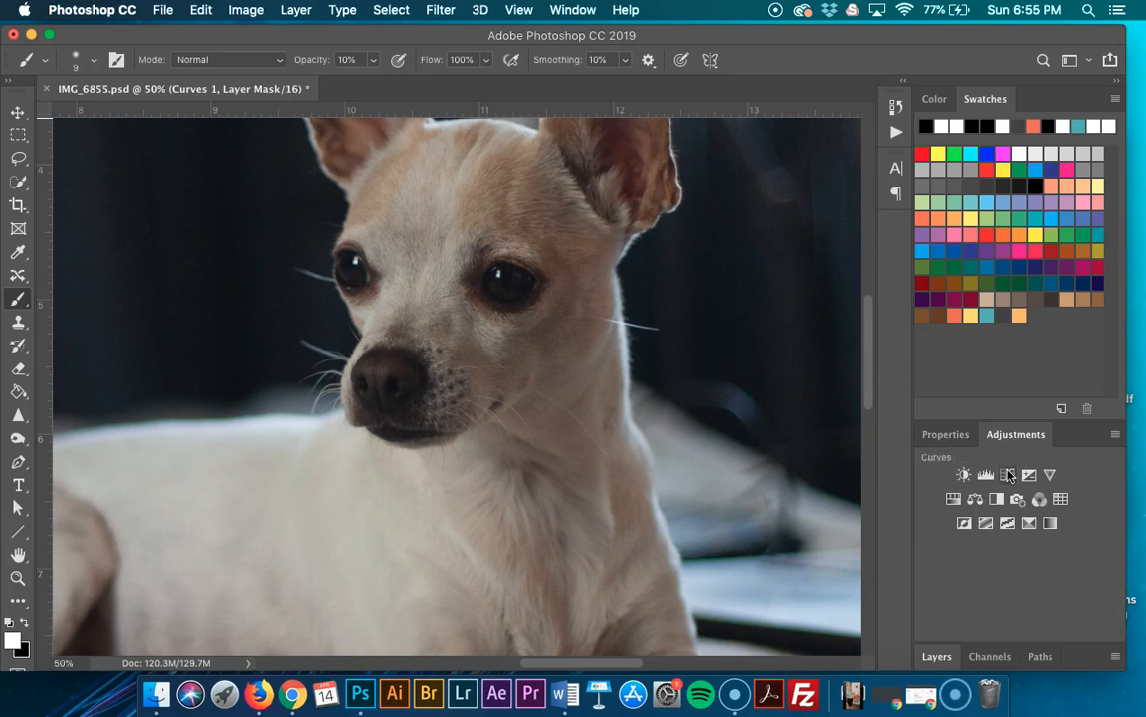
click(1007, 475)
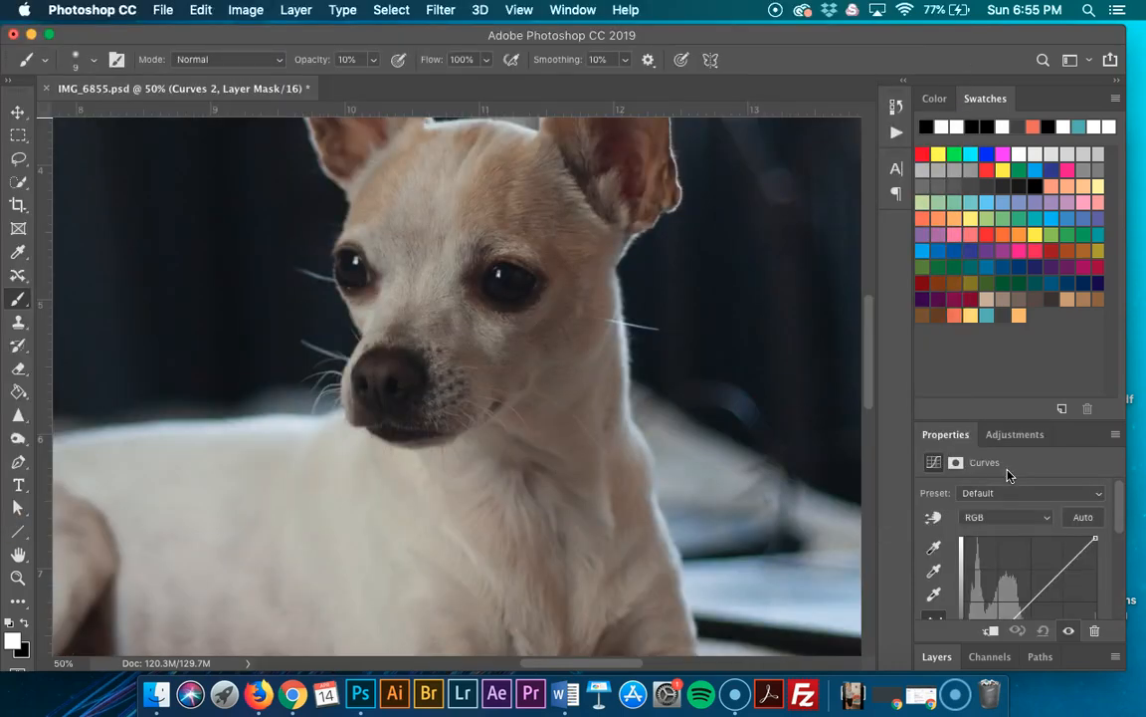
scroll(1016, 587, down, 3)
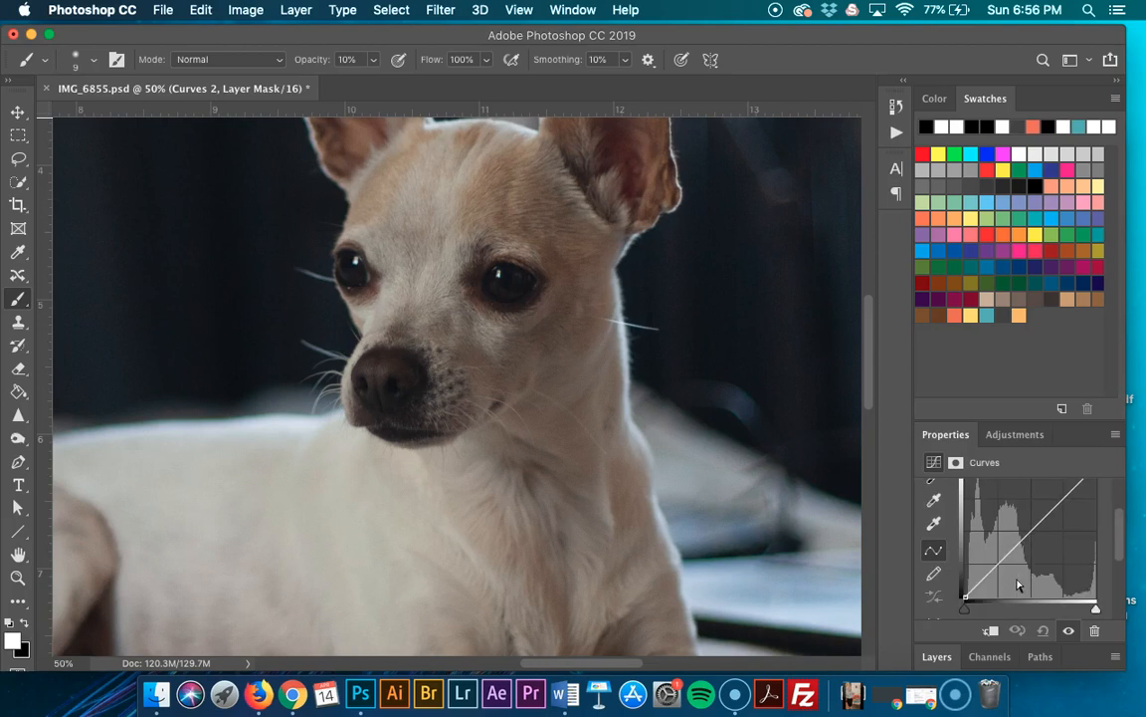
drag(1001, 544, 998, 554)
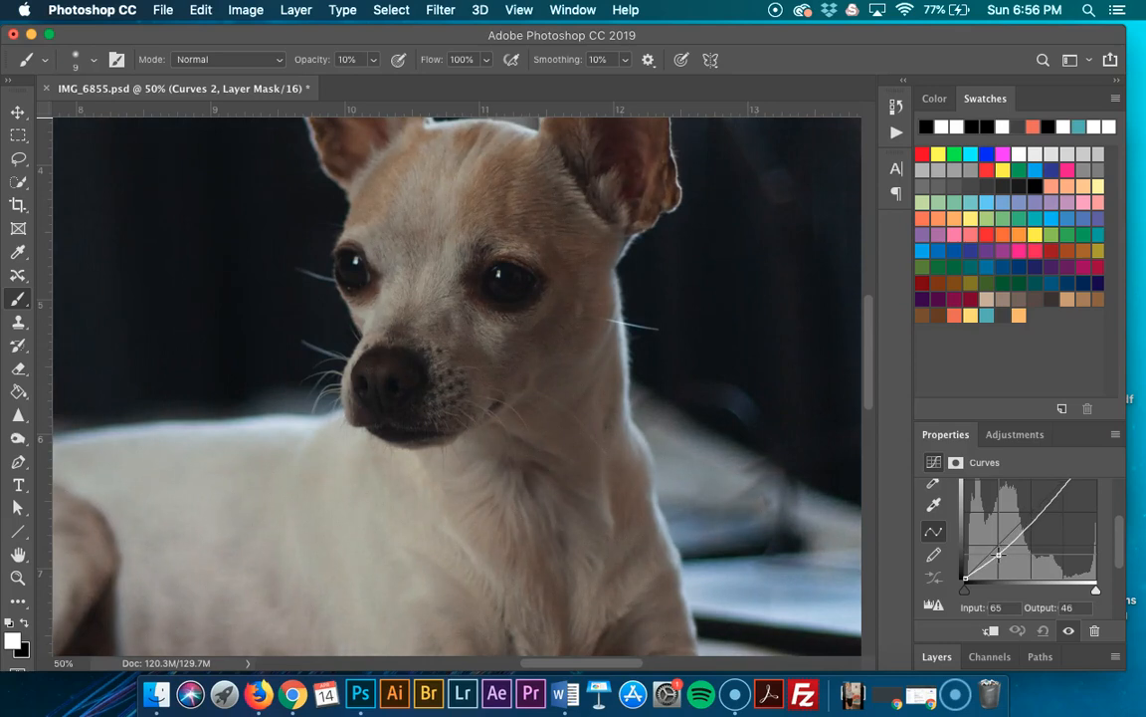
Invert the mask of the darkening Curves layer to hide its effect.
click(956, 463)
scroll(1024, 594, down, 3)
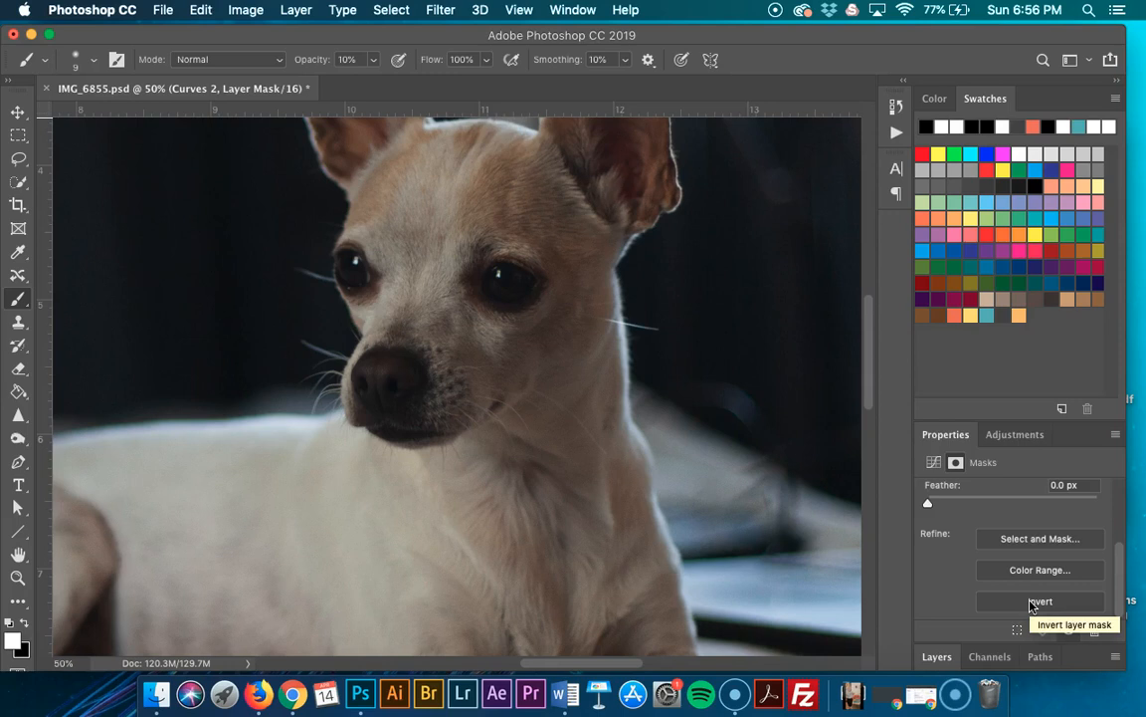
click(1035, 601)
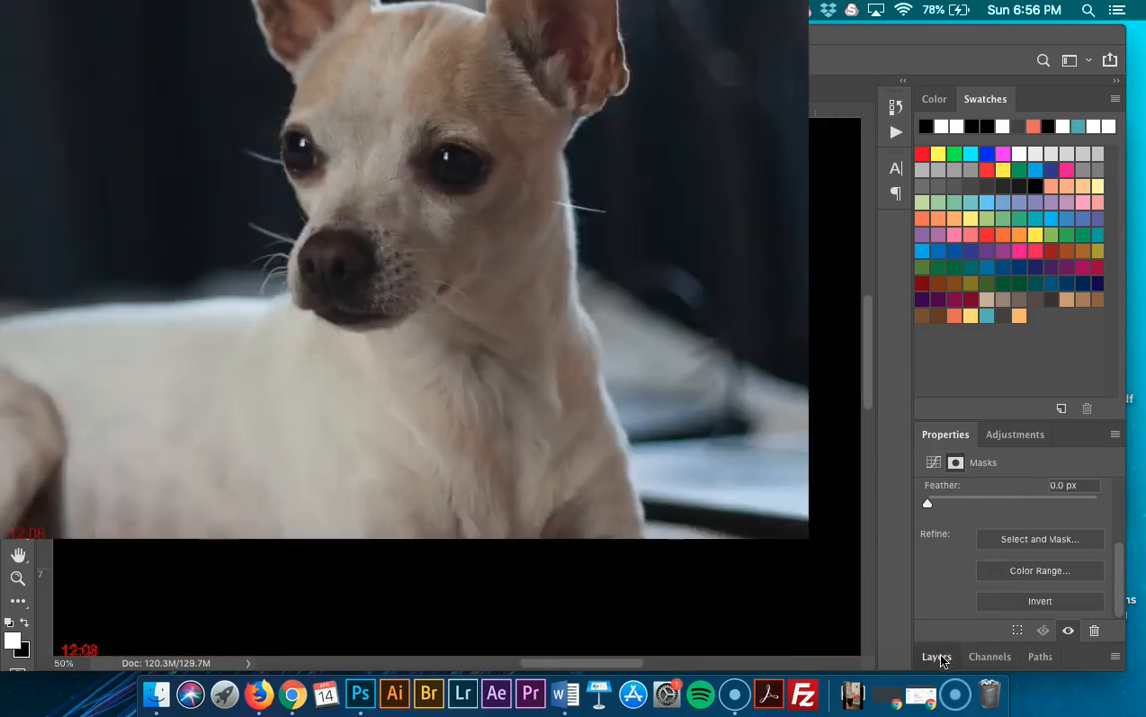
Rename the darkening Curves 2 layer to Burning and the brightening Curves 1 layer to Dodging.
click(938, 656)
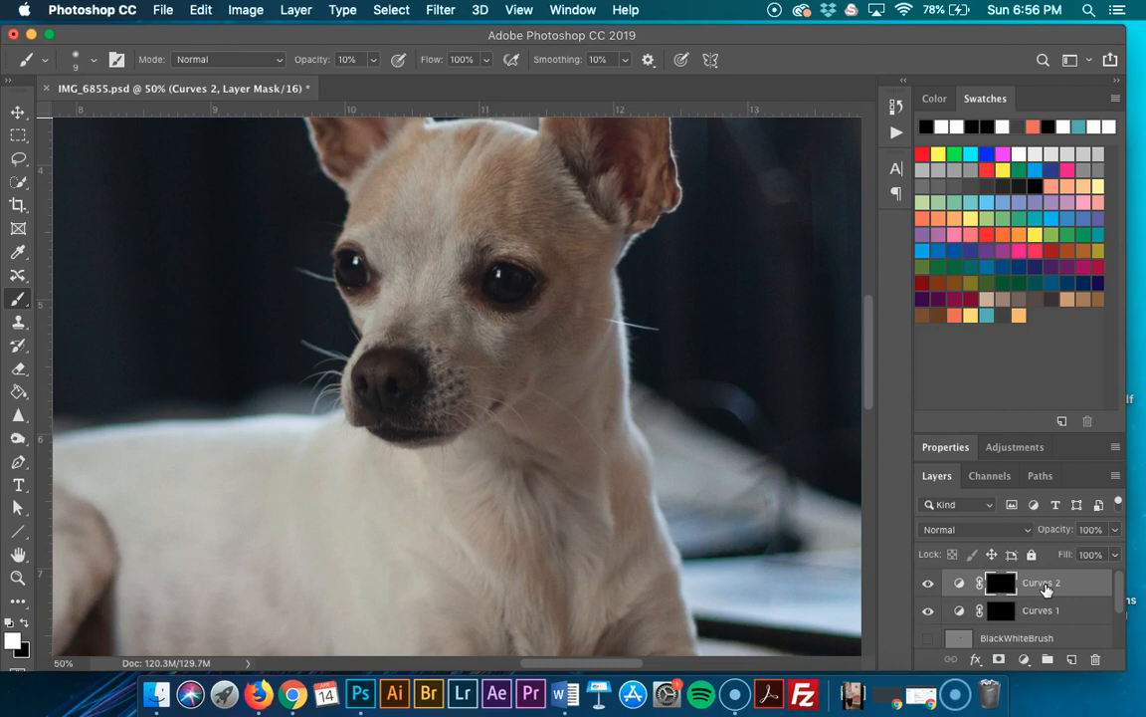
double_click(1046, 589)
text(Burning)
key(Return)
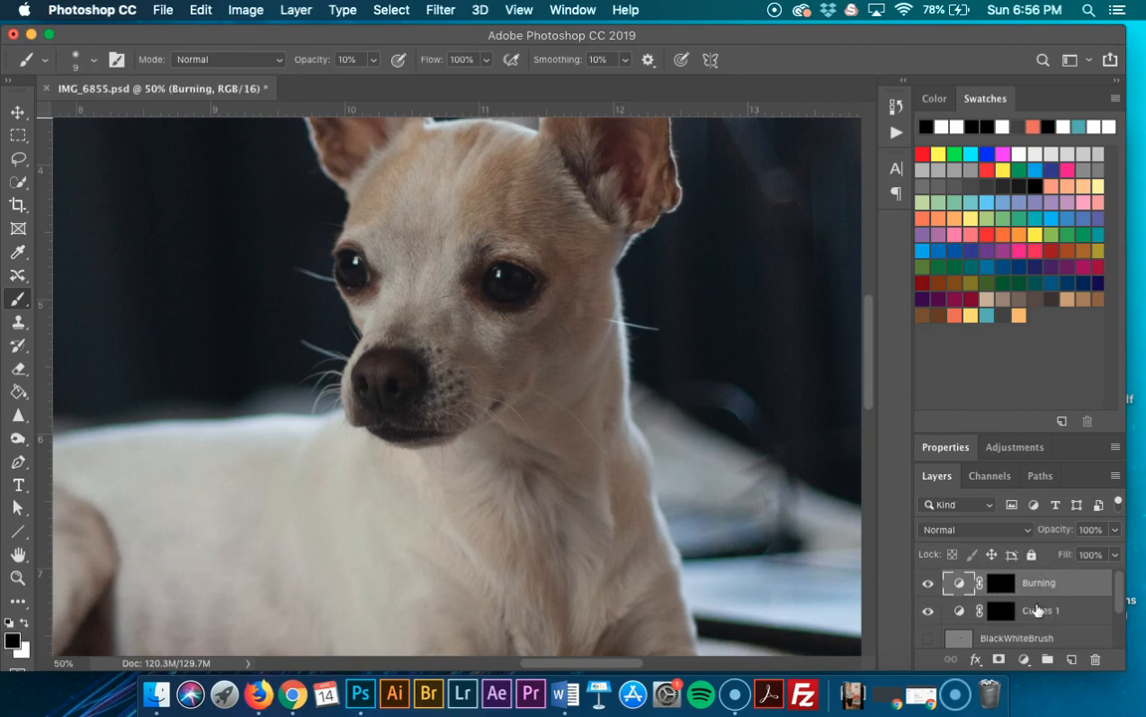
double_click(1038, 610)
text(Do)
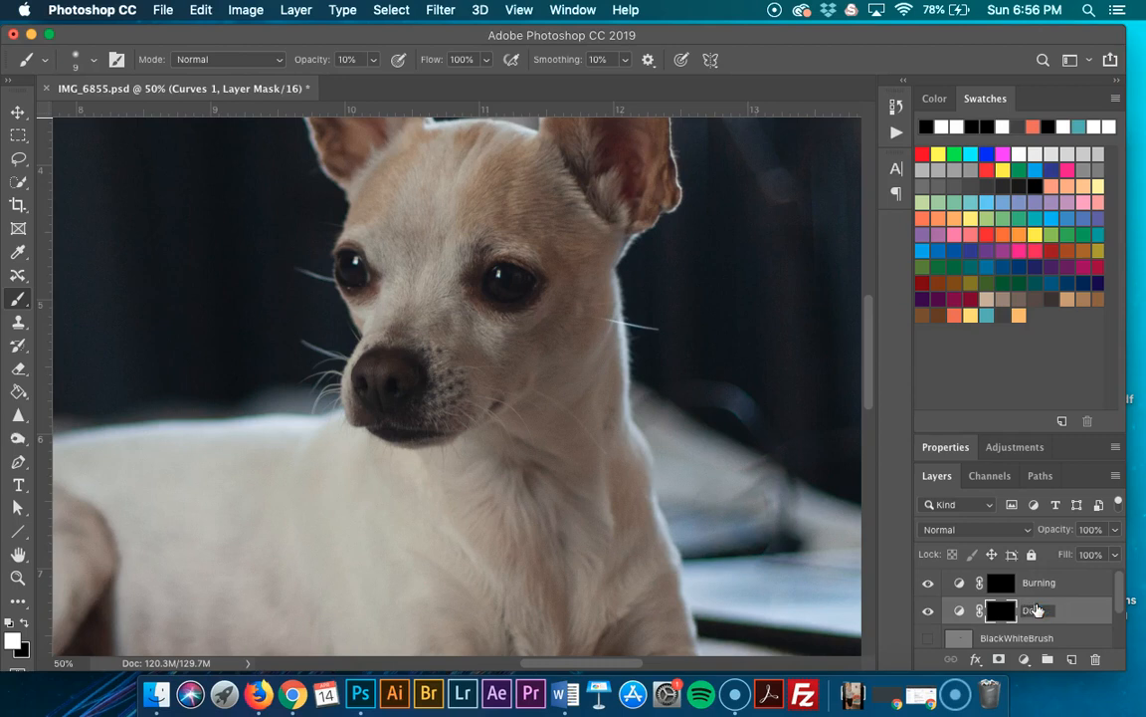
text(dging)
key(Return)
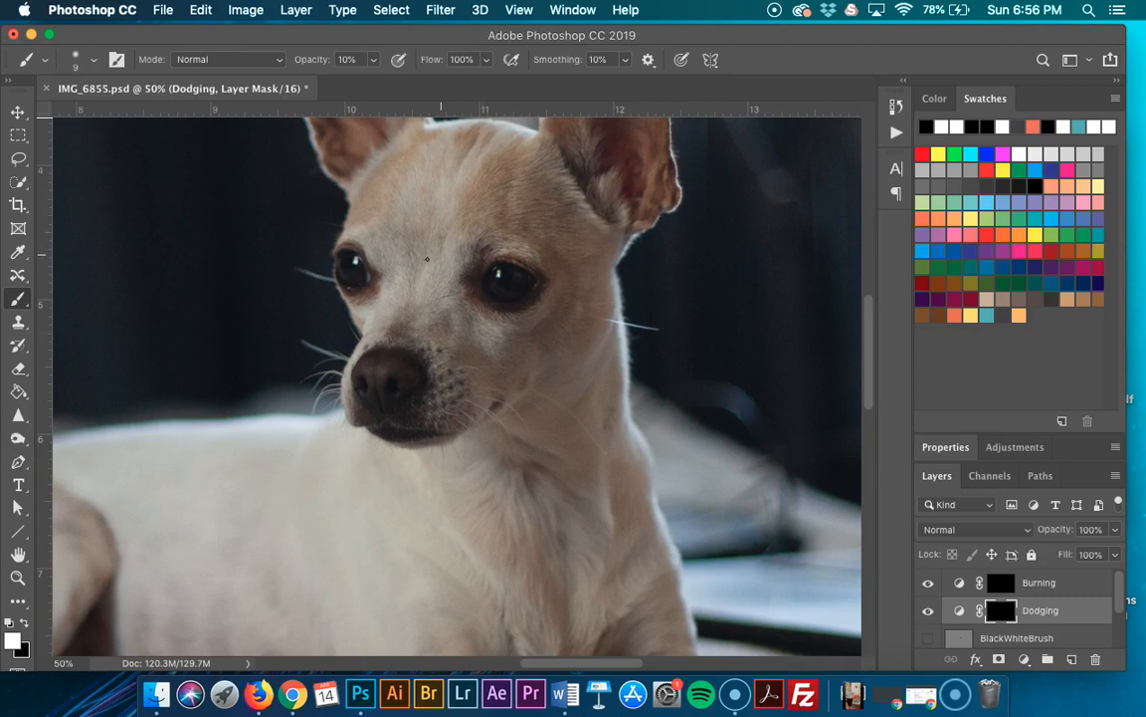
Set the brush to 89% opacity and 400 px, and paint over the dog's chest on the Dodging mask.
click(373, 59)
drag(372, 81, 458, 81)
key(bracketright)
key(bracketright)
key(bracketright)
key(bracketright)
key(bracketright)
key(bracketright)
key(bracketright)
key(bracketright)
key(bracketright)
key(bracketright)
key(bracketright)
key(bracketright)
key(bracketright)
key(bracketright)
key(bracketright)
key(bracketright)
key(bracketright)
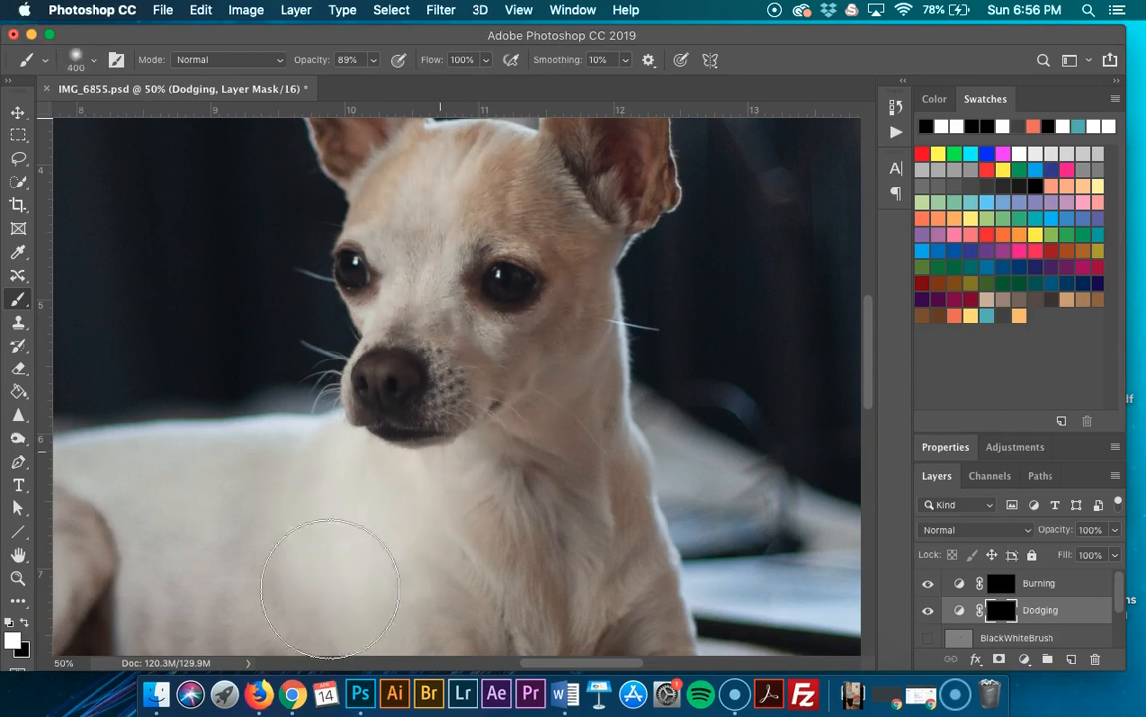
drag(467, 506, 460, 507)
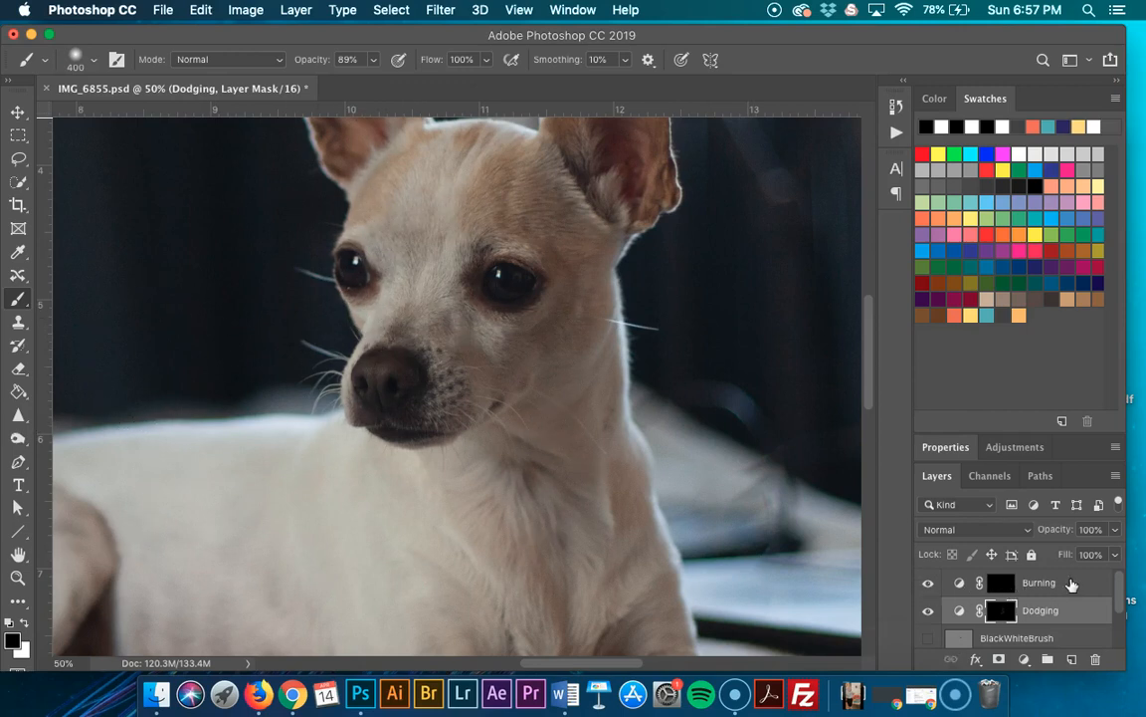
Paint white on the Burning mask with a 200 px brush to darken the dog's side and chest.
click(1010, 587)
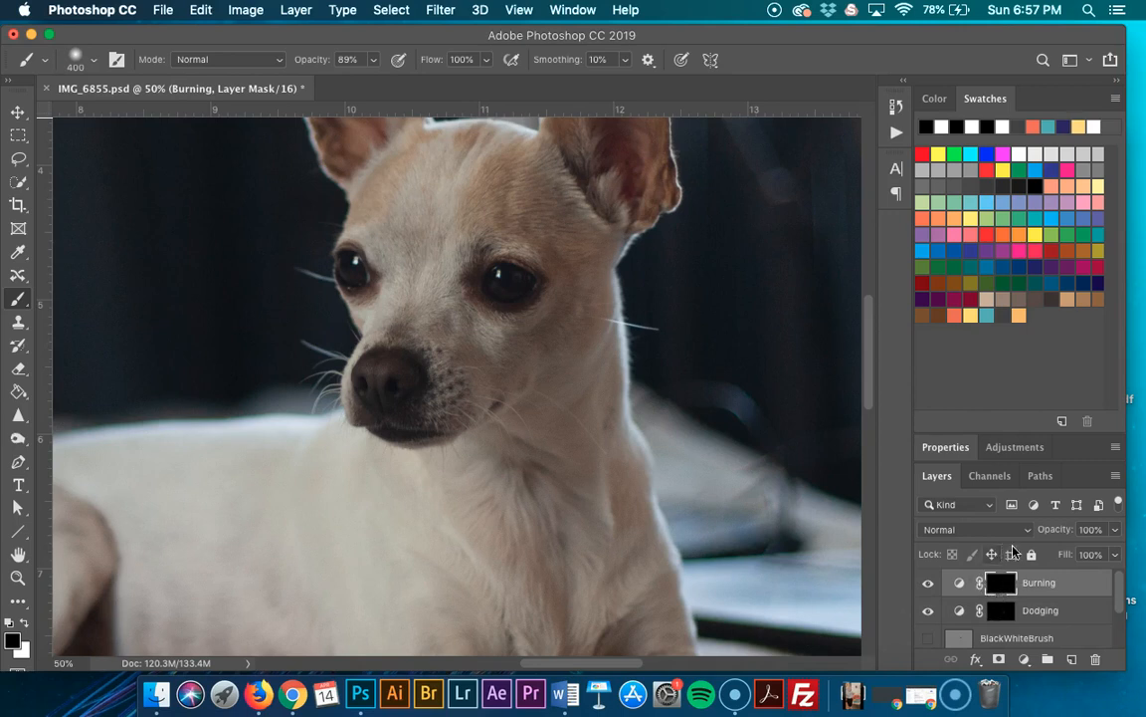
scroll(281, 517, down, 5)
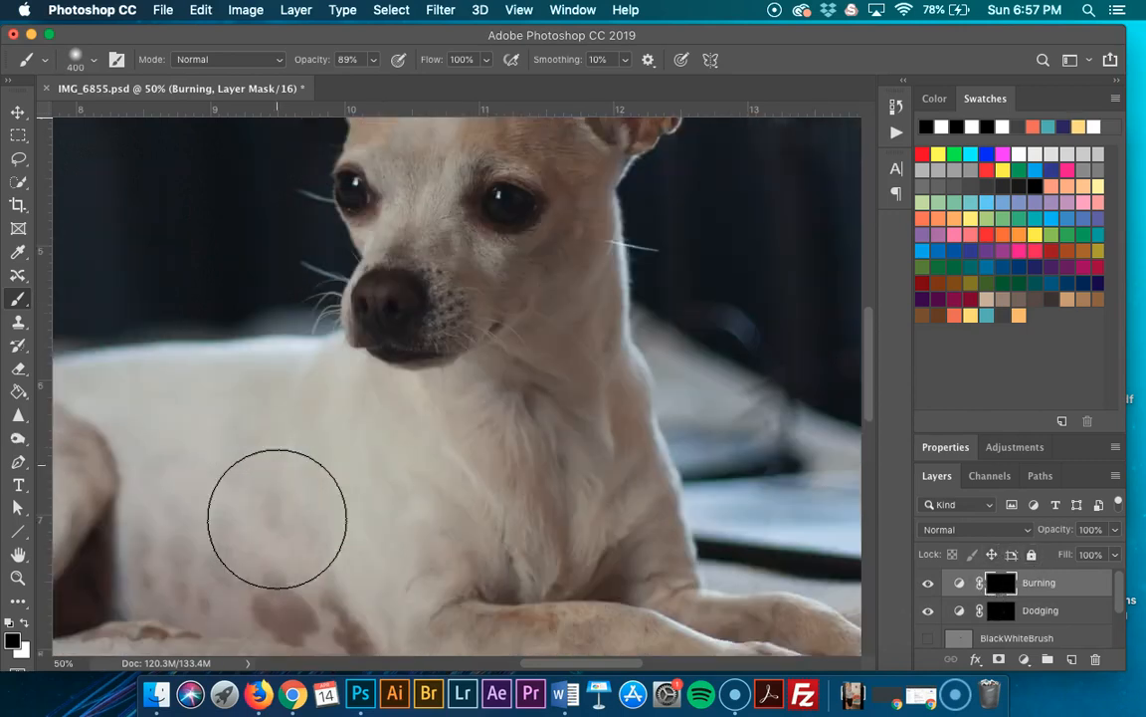
key(x)
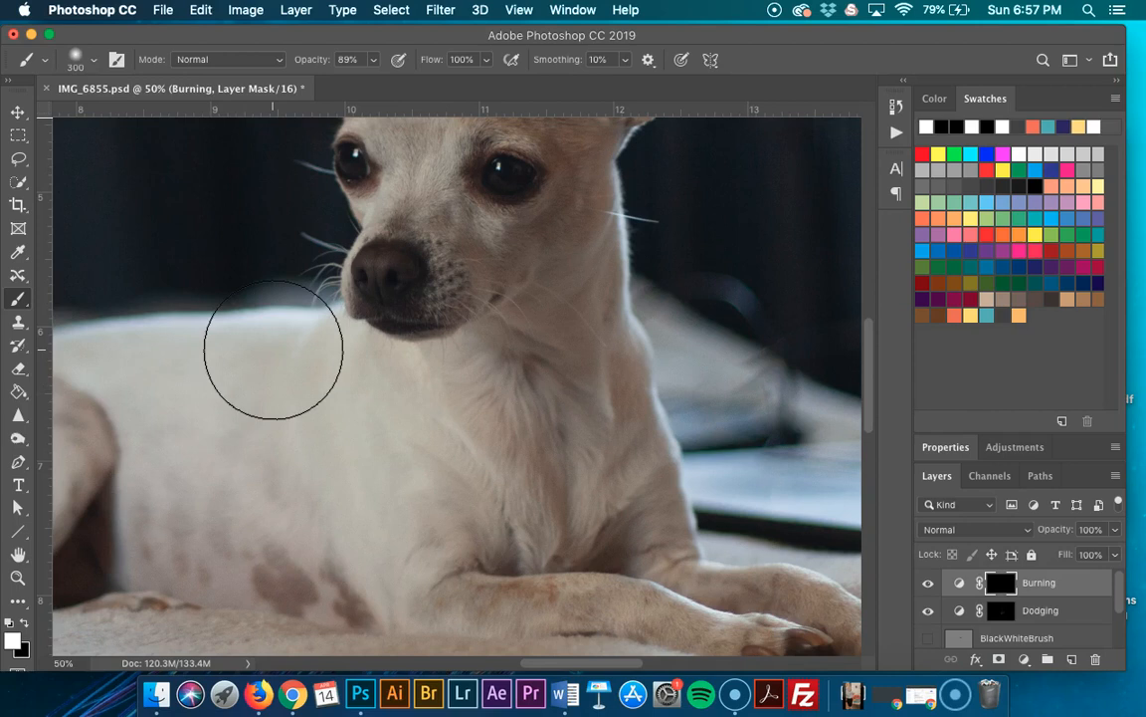
mouse_move(222, 377)
mouse_down()
mouse_move(186, 417)
mouse_move(166, 394)
mouse_up()
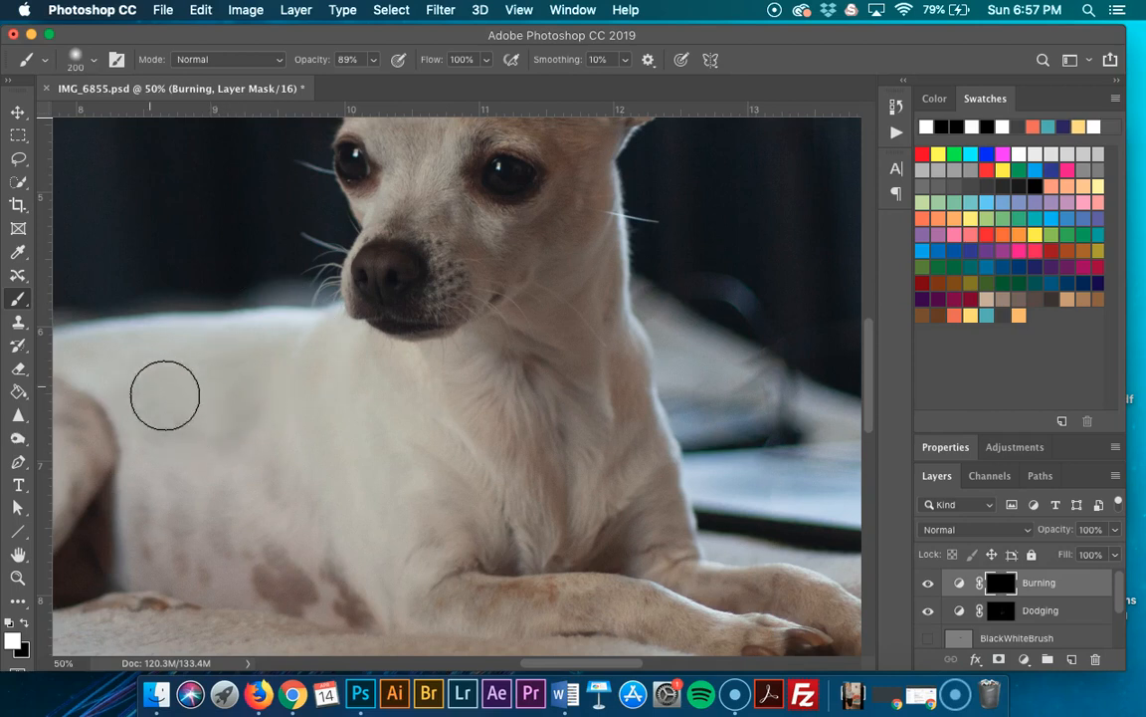
drag(292, 463, 361, 502)
mouse_move(431, 459)
mouse_down()
mouse_move(461, 476)
mouse_move(463, 456)
mouse_move(386, 395)
mouse_move(366, 394)
mouse_move(391, 511)
mouse_move(312, 517)
mouse_move(264, 482)
mouse_up()
Paint white on the Dodging mask with a 90 px brush to brighten the dog's forehead, muzzle, cheek and neck.
scroll(263, 482, left, 5)
scroll(264, 482, up, 2)
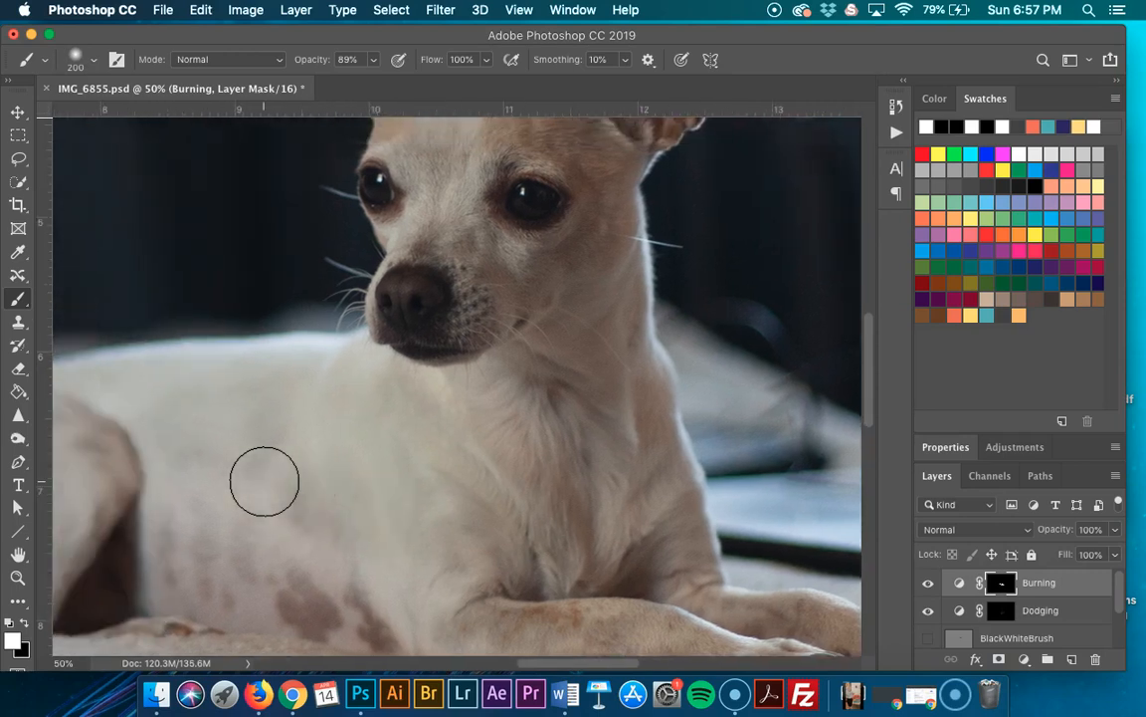
click(1002, 614)
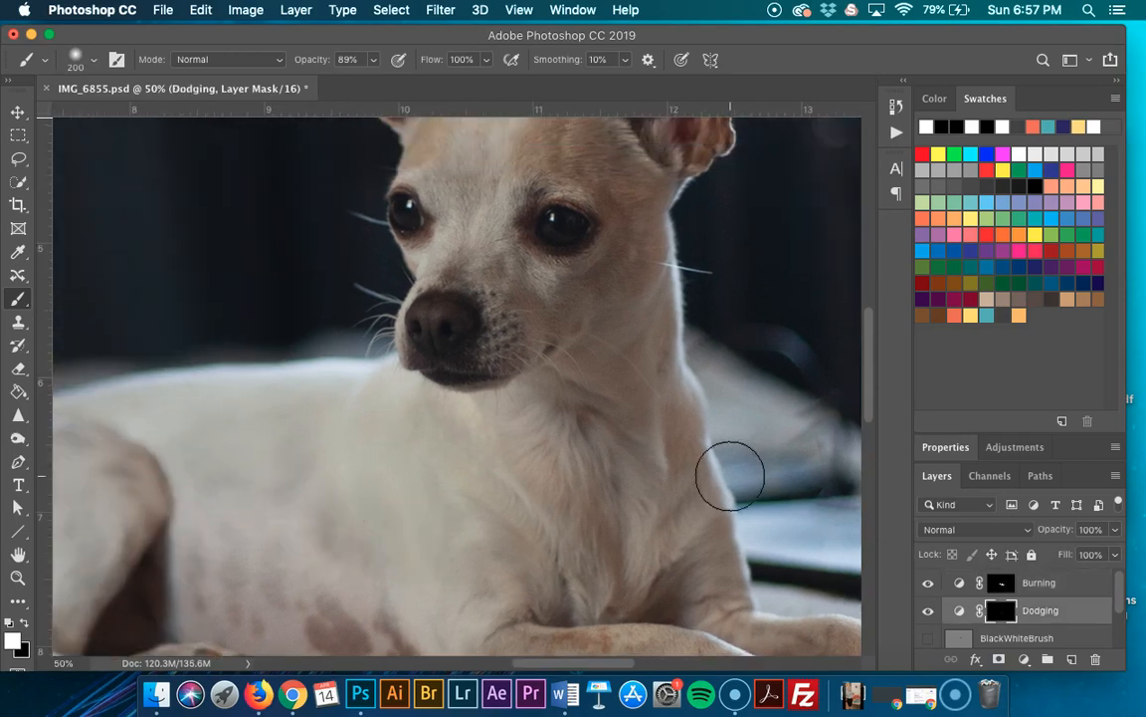
scroll(729, 474, up, 3)
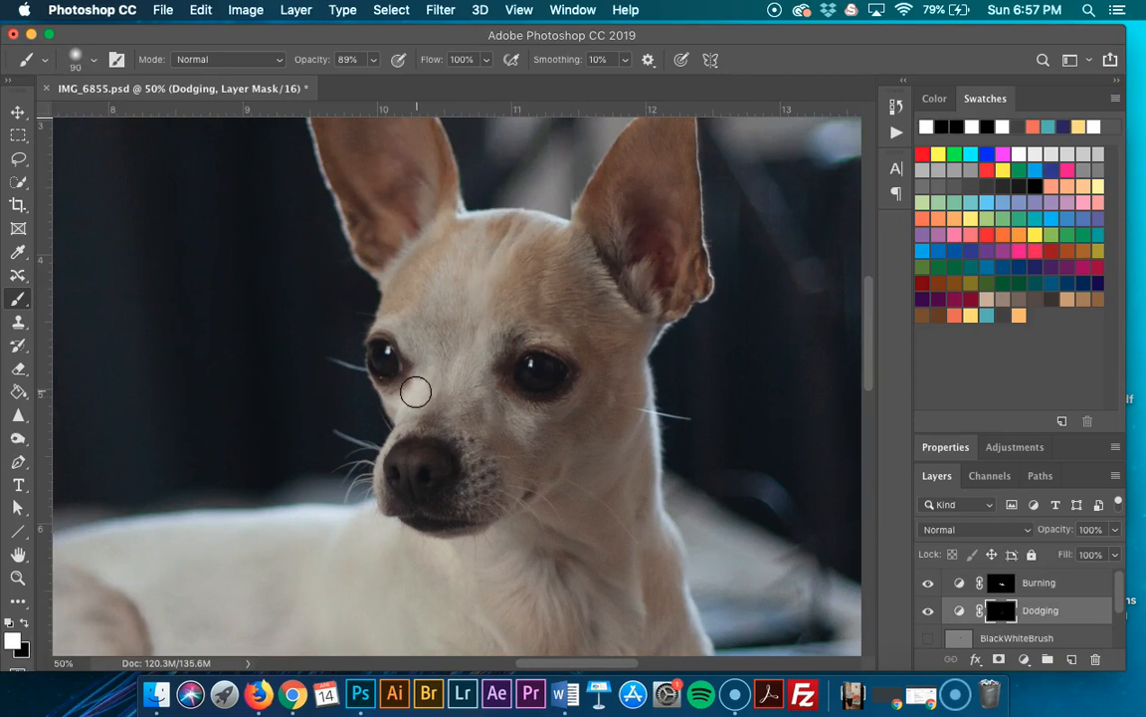
mouse_move(461, 260)
mouse_down()
mouse_move(488, 265)
mouse_move(520, 240)
mouse_up()
mouse_move(488, 342)
mouse_down()
mouse_move(493, 383)
mouse_move(530, 437)
mouse_up()
mouse_move(460, 386)
mouse_down()
mouse_move(447, 330)
mouse_move(463, 290)
mouse_move(476, 316)
mouse_move(469, 396)
mouse_move(561, 462)
mouse_move(601, 543)
mouse_move(573, 560)
mouse_move(634, 581)
mouse_up()
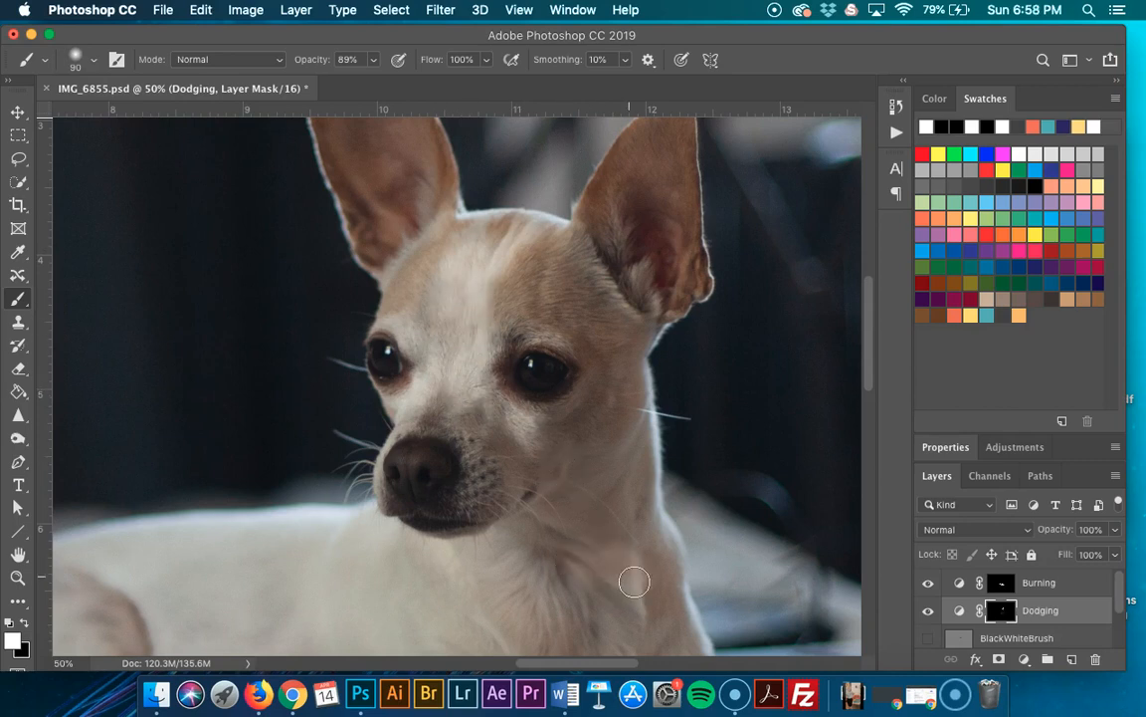
Continue painting on the Dodging mask to brighten the dog's chest fur and hind leg.
scroll(634, 581, down, 5)
mouse_move(597, 523)
mouse_down()
mouse_move(632, 490)
mouse_move(594, 525)
mouse_up()
mouse_move(525, 537)
mouse_down()
mouse_move(525, 570)
mouse_move(423, 443)
mouse_move(527, 513)
mouse_move(502, 493)
mouse_move(520, 498)
mouse_move(459, 410)
mouse_up()
scroll(459, 410, down, 3)
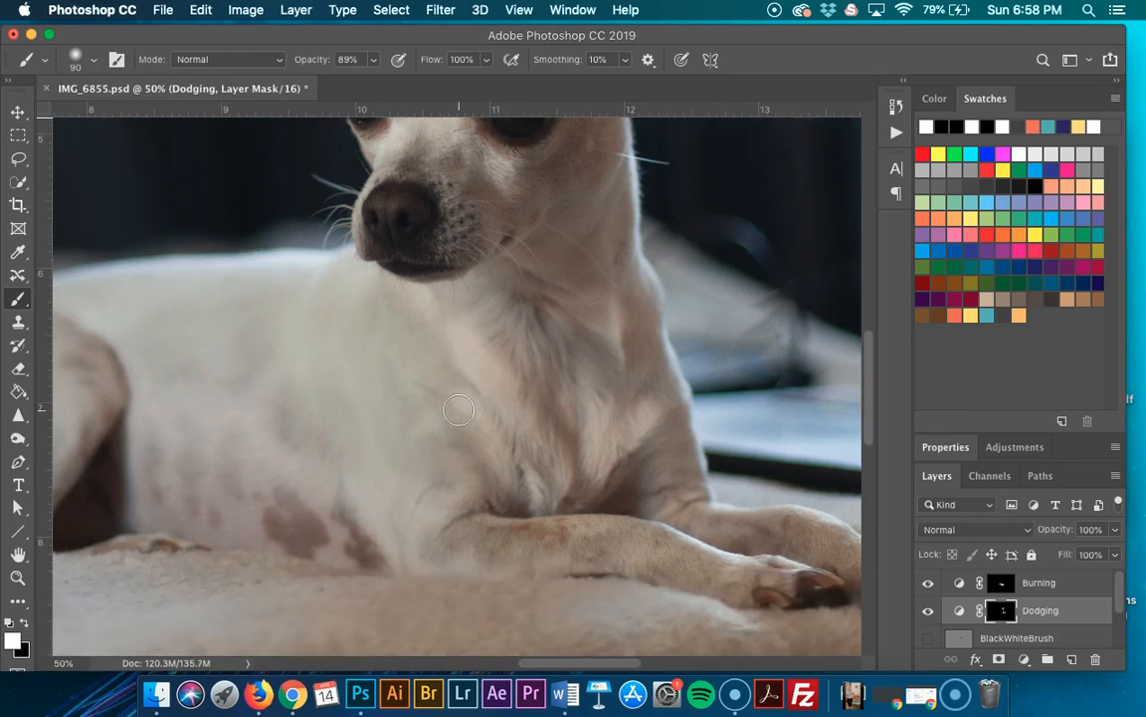
scroll(417, 505, down, 3)
scroll(417, 505, left, 5)
mouse_move(271, 425)
mouse_down()
mouse_move(86, 408)
mouse_move(118, 359)
mouse_move(81, 430)
mouse_move(143, 323)
mouse_up()
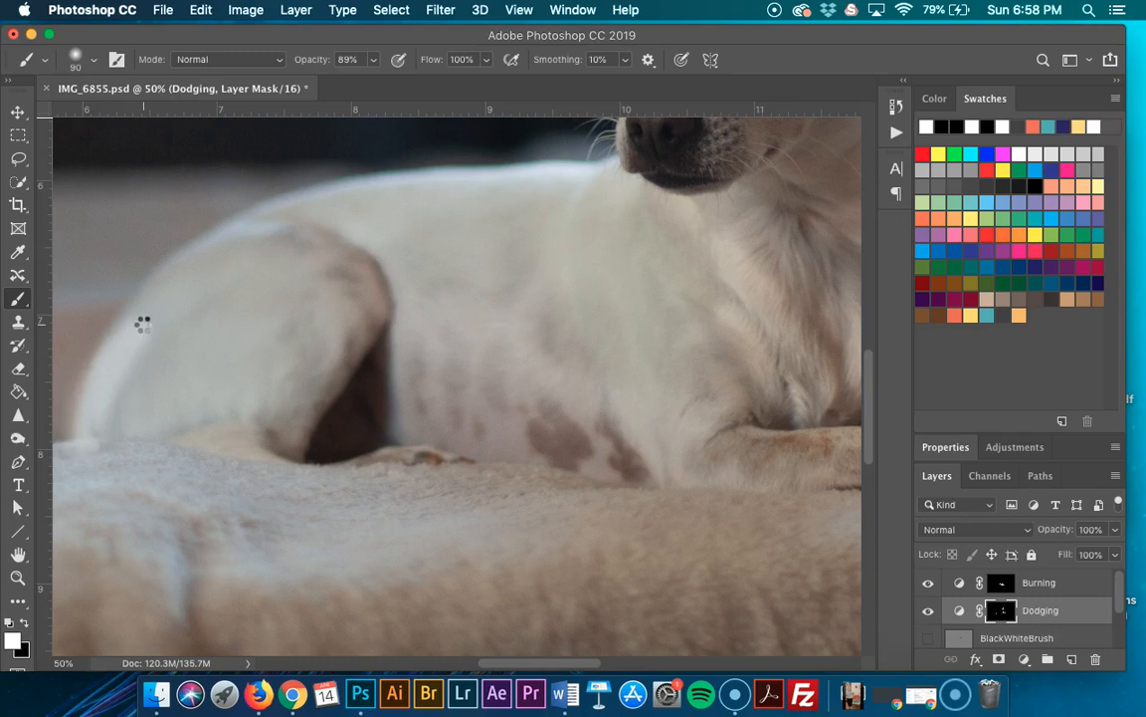
Lower the brush opacity to 43% and brighten the dog's front legs, paws and chest edge on the Dodging mask.
click(373, 60)
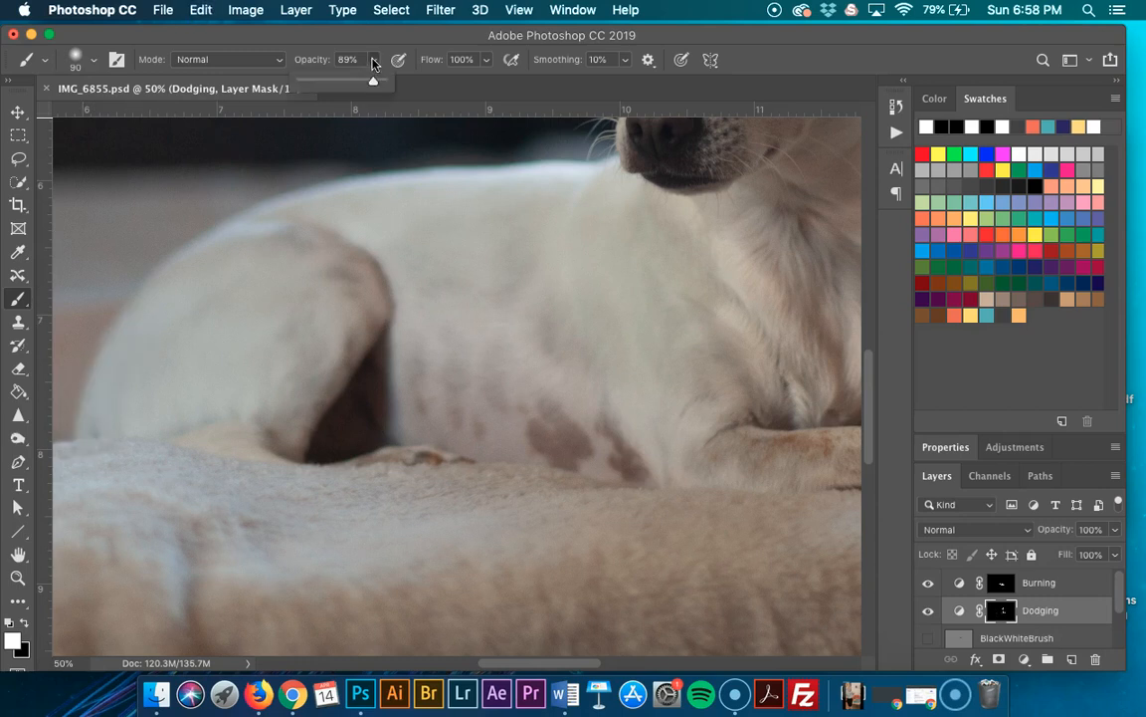
scroll(645, 379, right, 10)
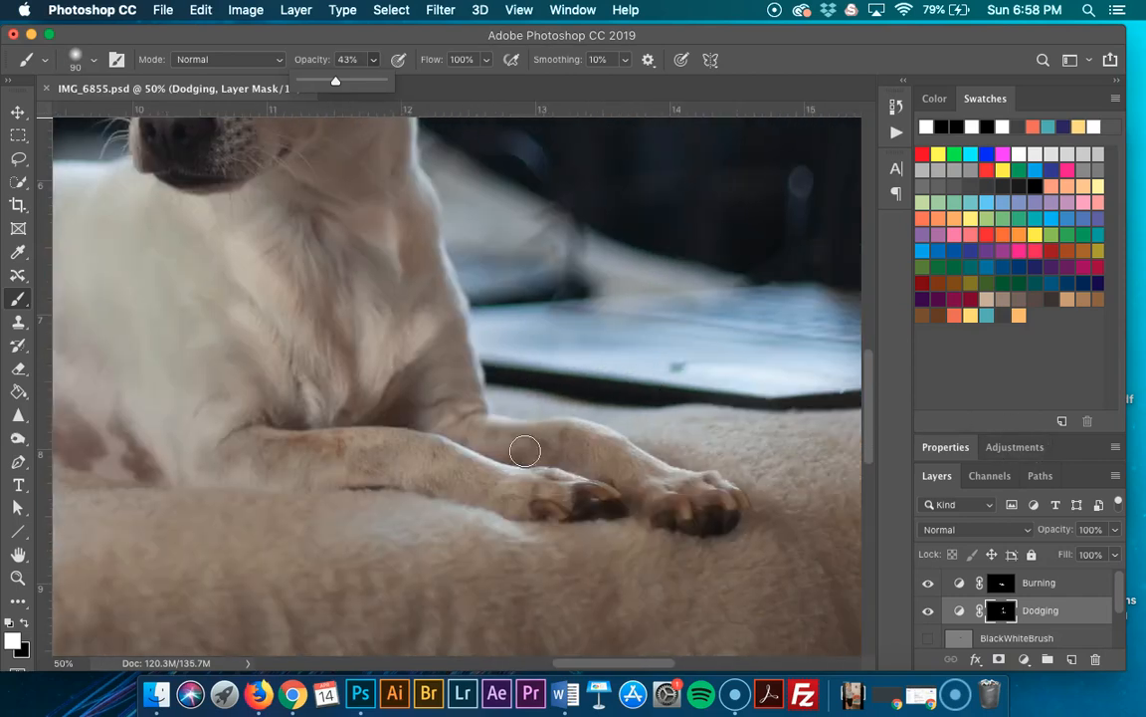
click(538, 489)
mouse_move(547, 486)
mouse_down()
mouse_move(416, 420)
mouse_move(489, 481)
mouse_move(425, 453)
mouse_move(496, 483)
mouse_up()
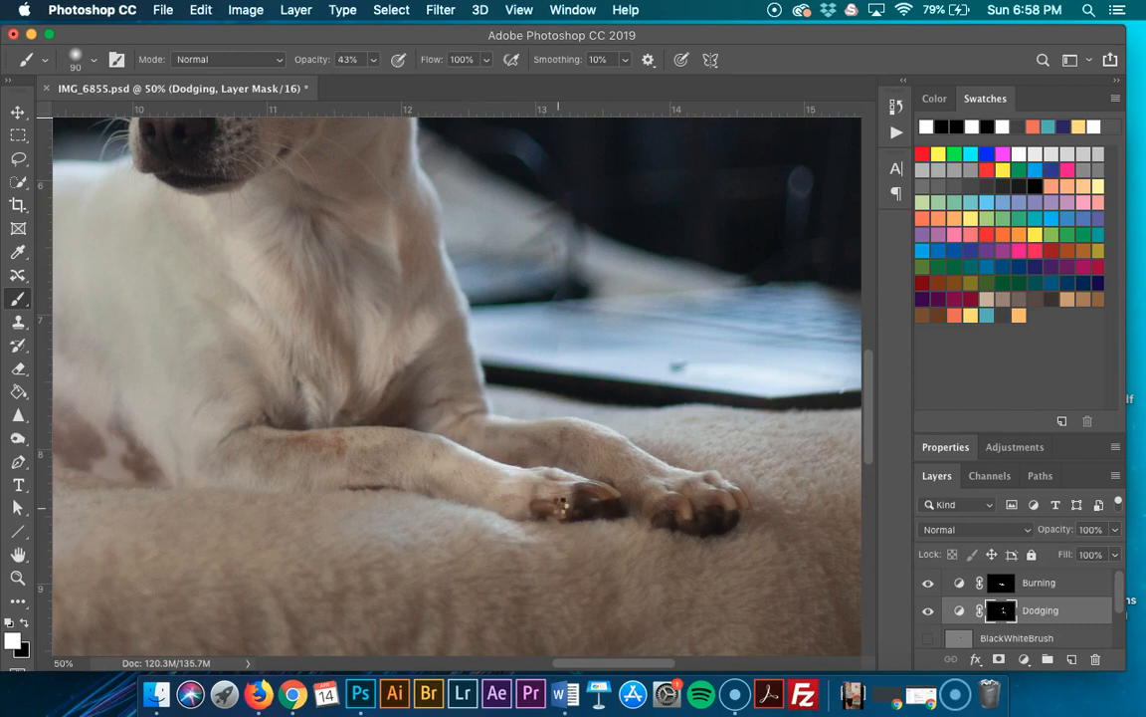
mouse_move(650, 477)
mouse_down()
mouse_move(699, 487)
mouse_move(608, 465)
mouse_move(628, 463)
mouse_move(566, 428)
mouse_move(467, 410)
mouse_move(440, 314)
mouse_up()
Paint on the Burning mask at 43% opacity to darken the bright laptop surface behind the dog.
scroll(440, 314, up, 4)
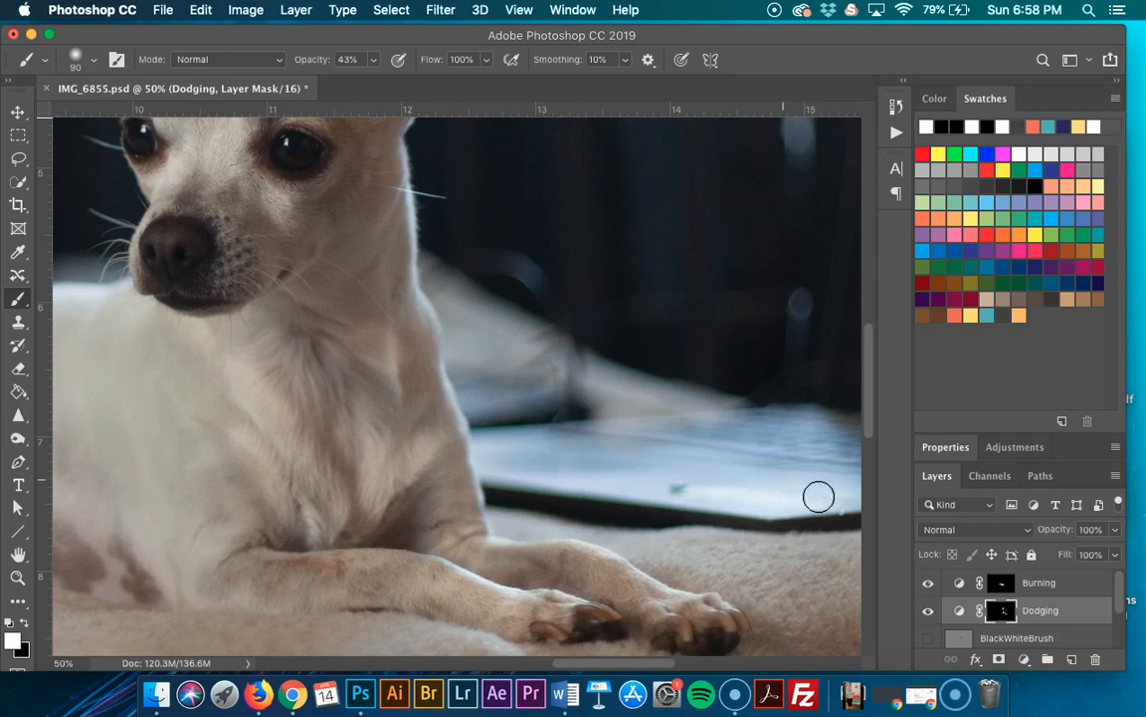
scroll(816, 493, right, 5)
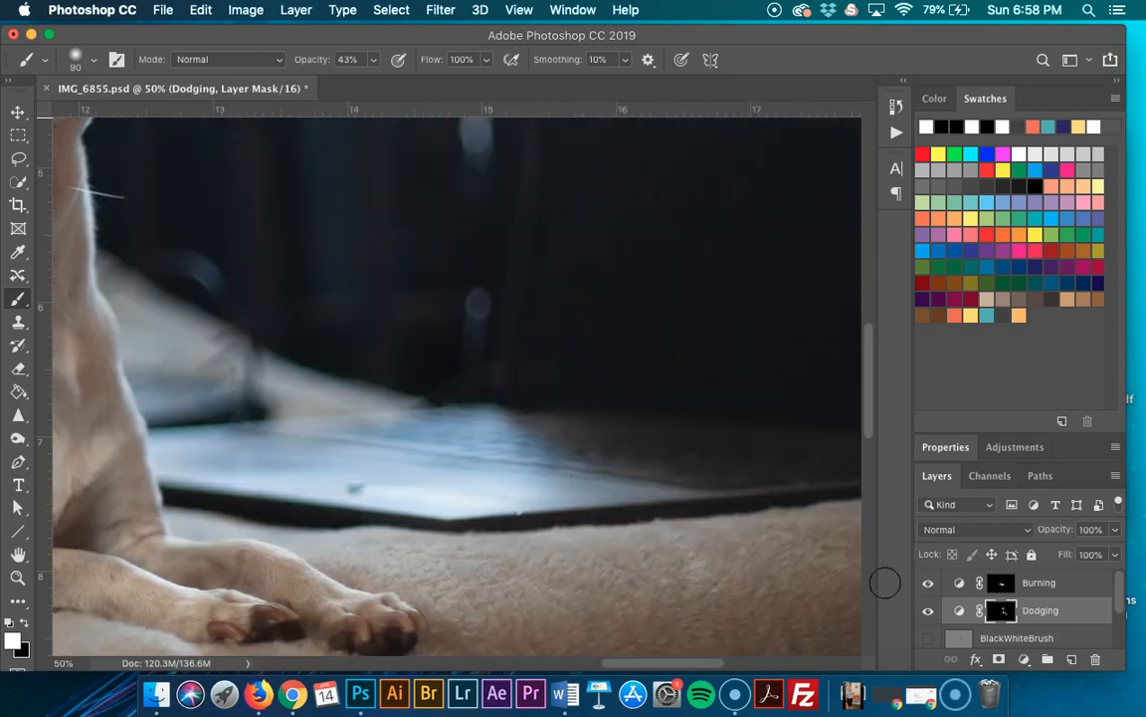
click(1011, 583)
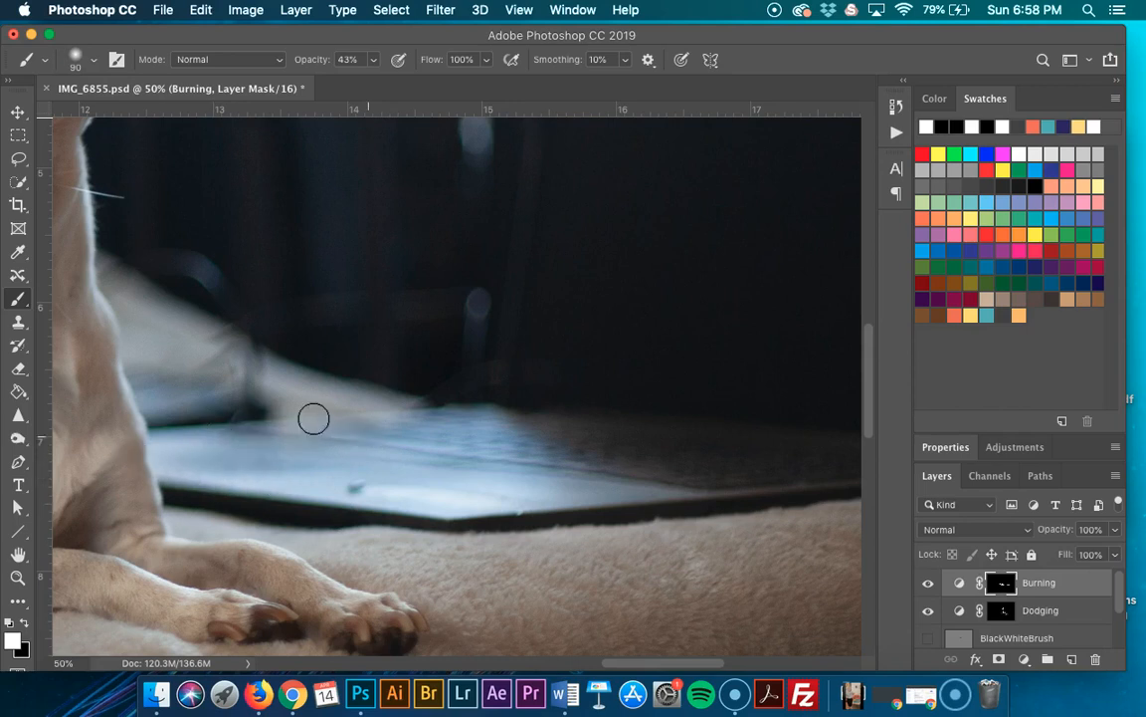
Darken the bright window in the background on the Burning mask with a 500 px brush, viewing the whole photo.
scroll(314, 416, up, 10)
key(super+minus)
key(super+minus)
key(super+minus)
key(super+minus)
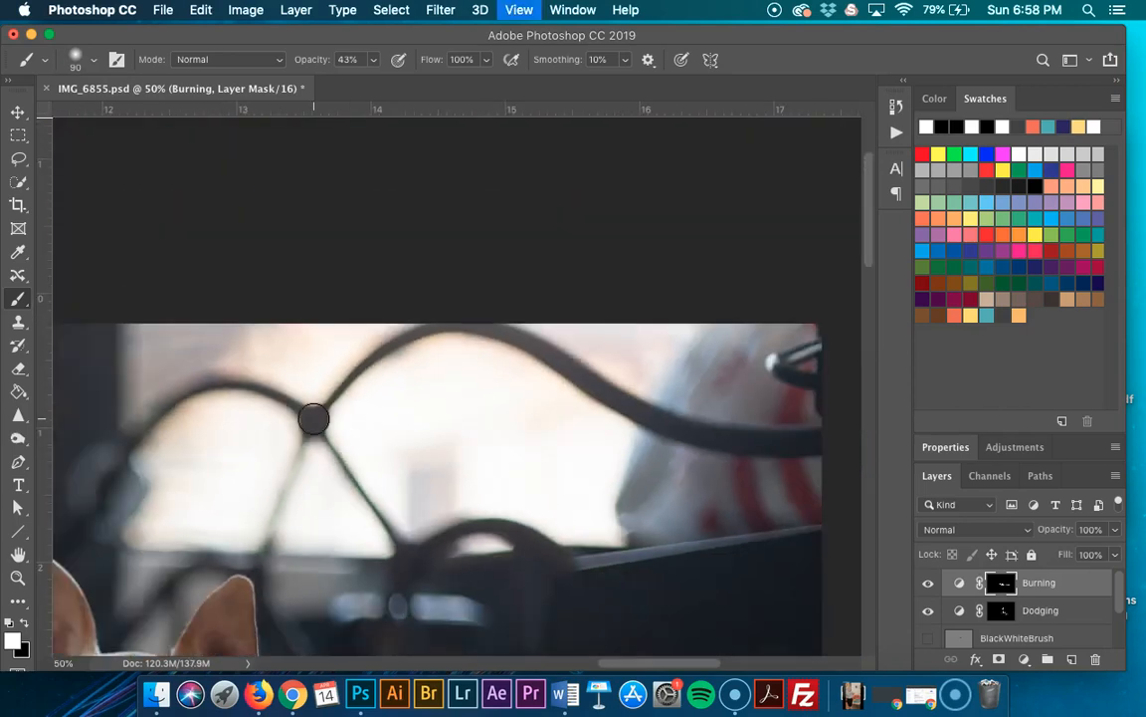
key(super+minus)
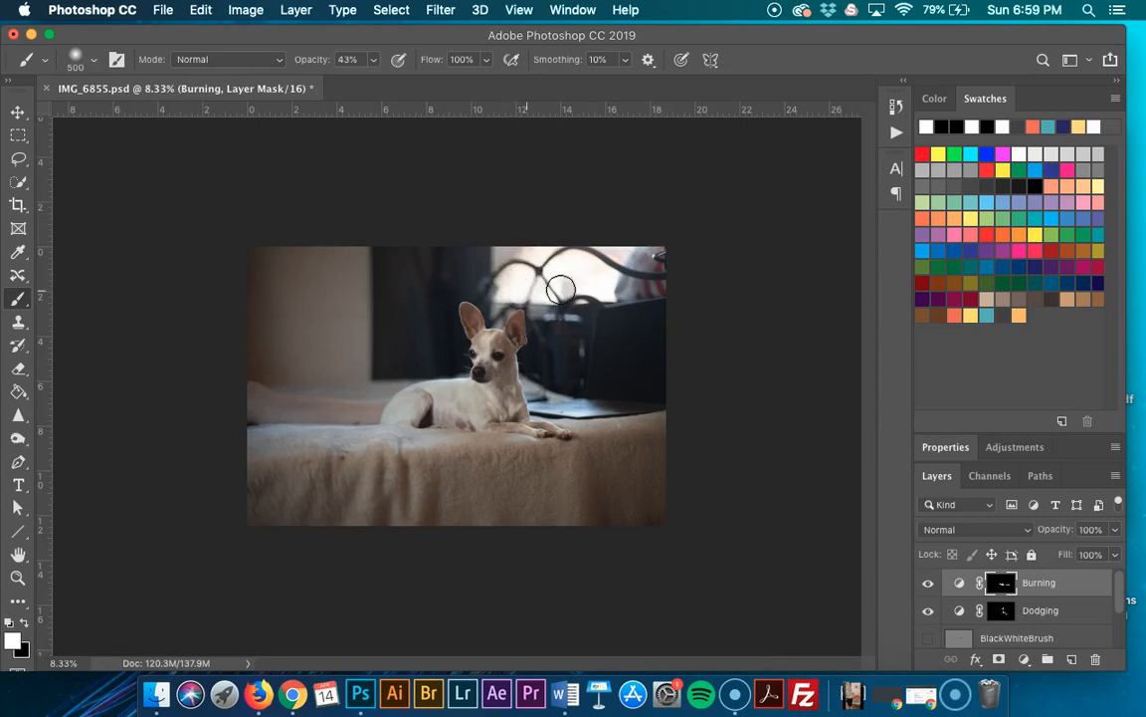
mouse_move(638, 259)
mouse_down()
mouse_move(503, 250)
mouse_move(608, 269)
mouse_move(515, 270)
mouse_move(617, 286)
mouse_move(563, 272)
mouse_move(616, 276)
mouse_up()
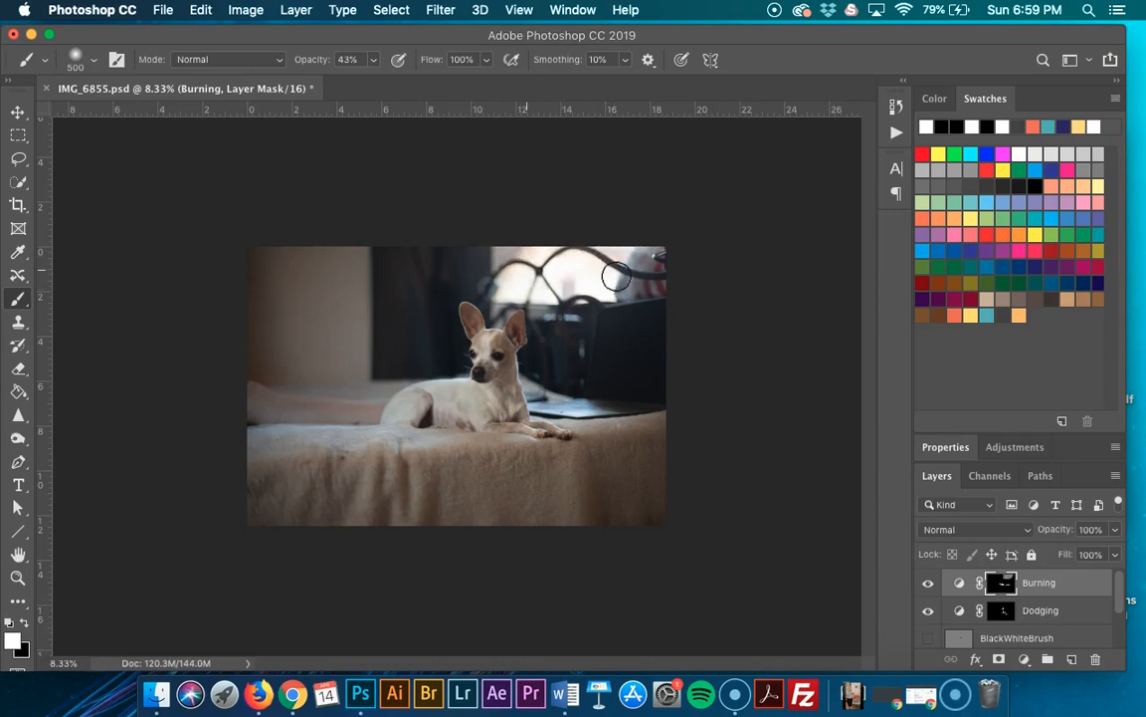
Toggle the Burning layer's visibility to compare the photo with and without the darkening.
click(929, 584)
click(928, 584)
click(929, 584)
click(929, 585)
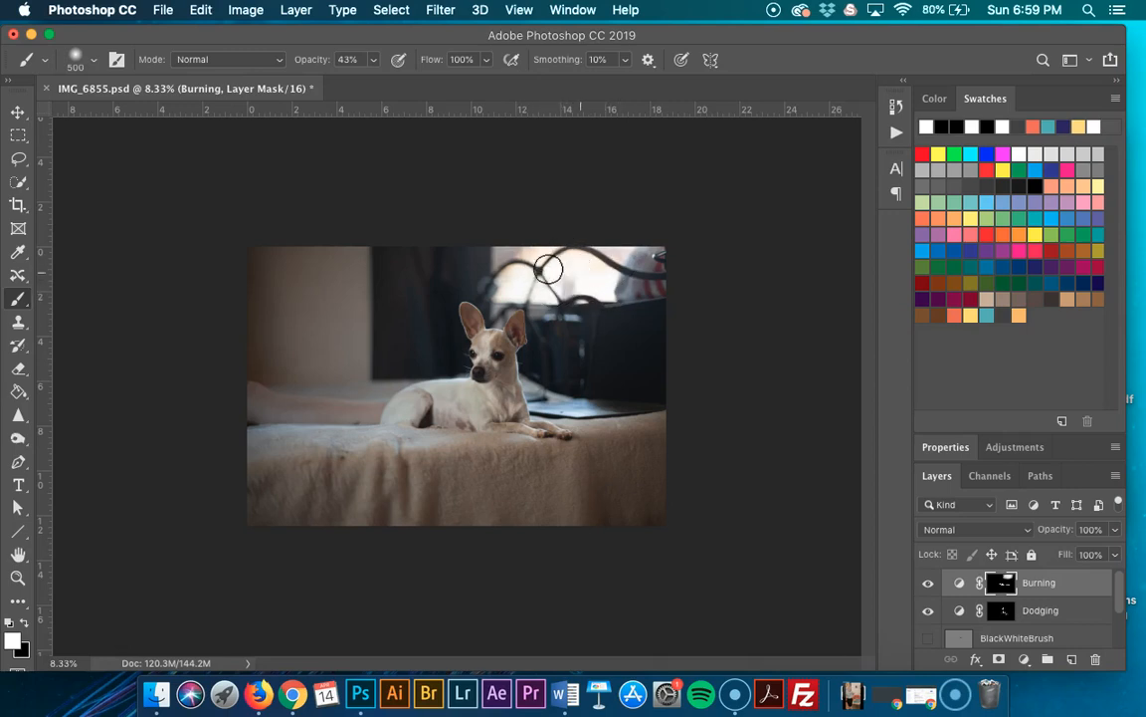
Paint on the Dodging mask with the 500 px brush at 43% opacity to brighten the dog's body and head.
key(super+equal)
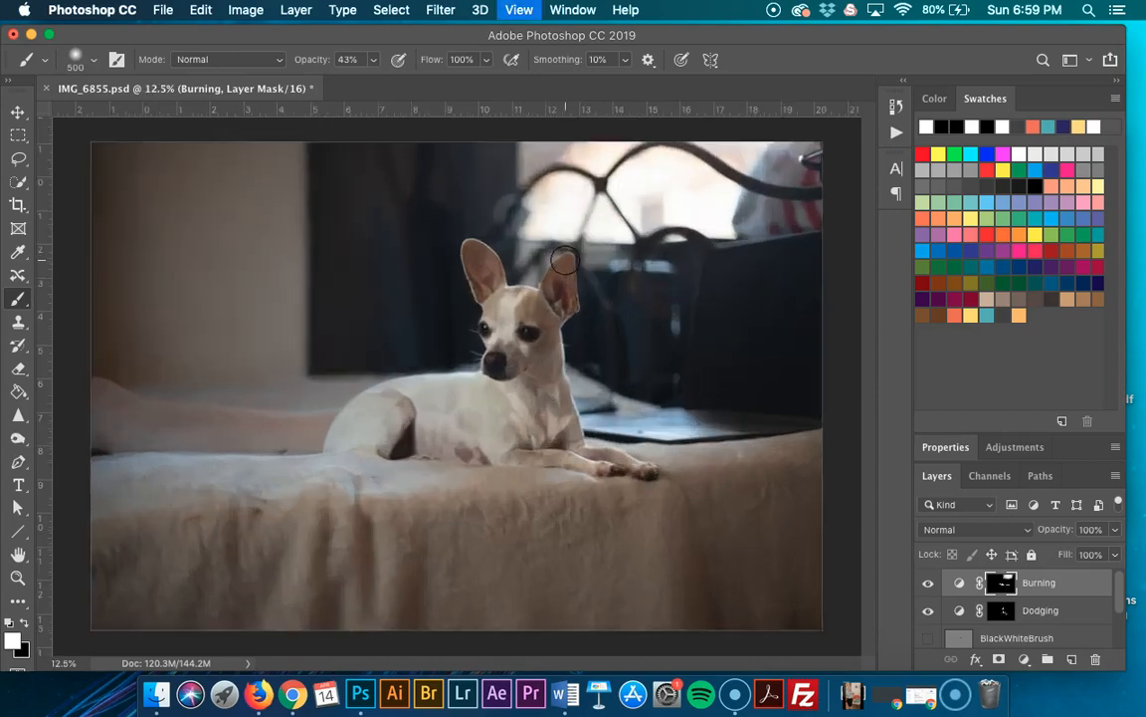
key(super+equal)
key(super+equal)
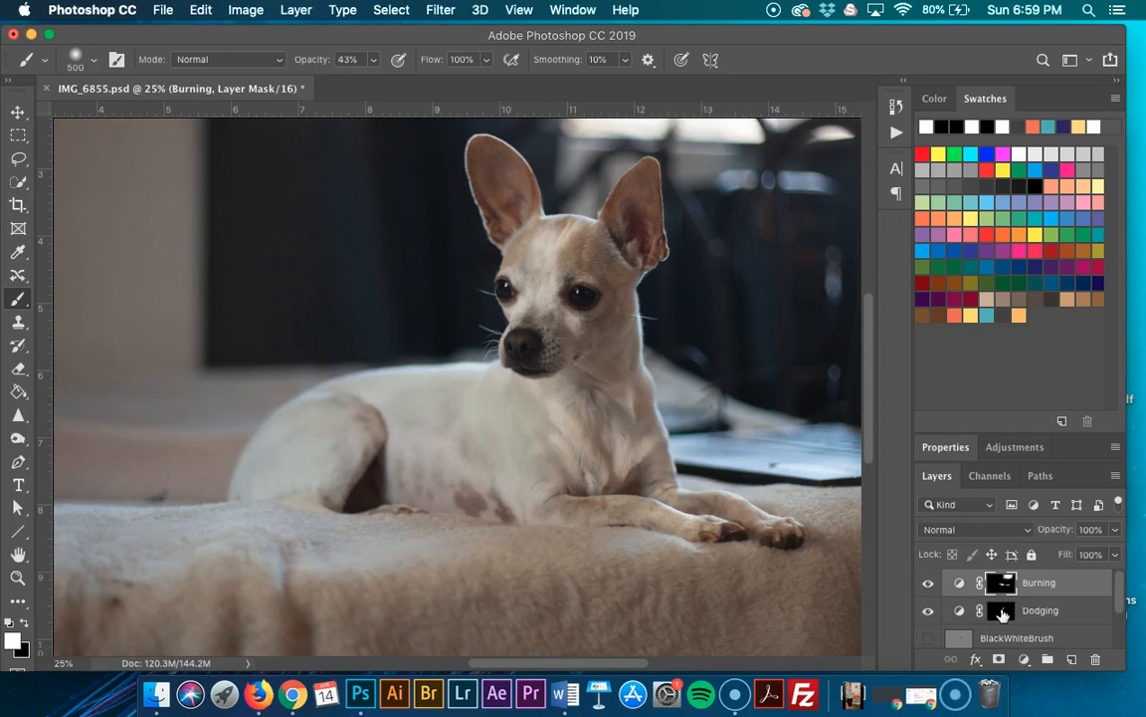
click(998, 610)
mouse_move(355, 382)
mouse_down()
mouse_move(307, 456)
mouse_move(461, 448)
mouse_move(555, 460)
mouse_move(678, 530)
mouse_move(526, 395)
mouse_move(559, 186)
mouse_move(545, 195)
mouse_up()
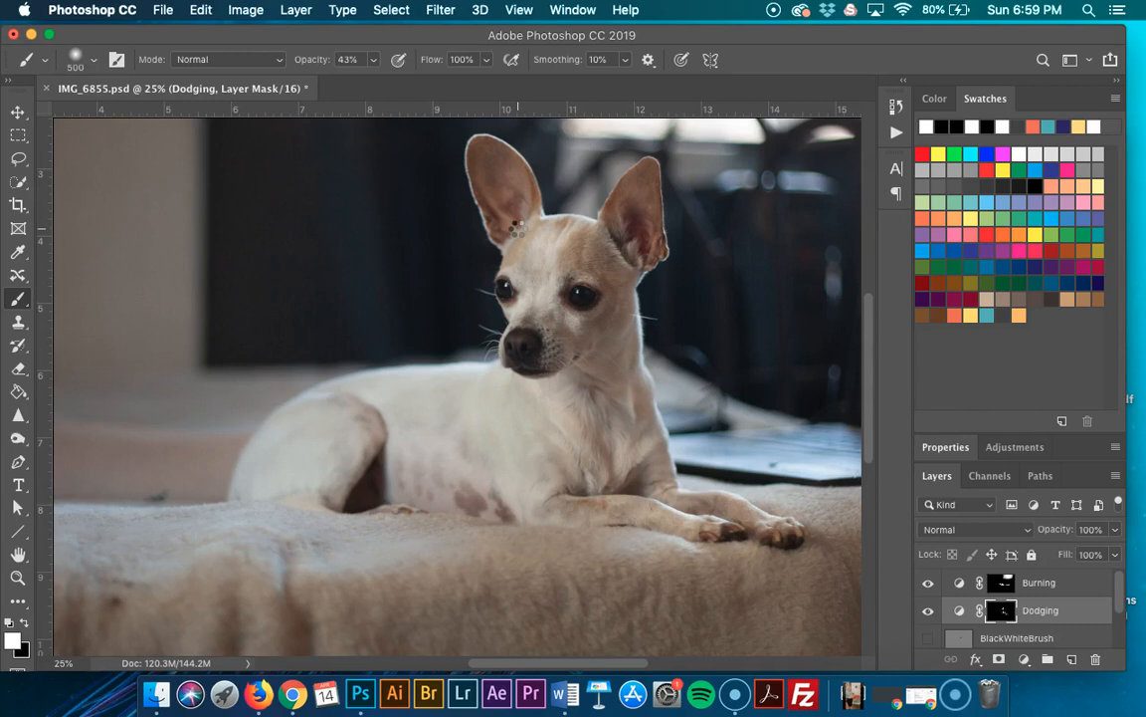
Compare the whole photo before and after by toggling the visibility of the Dodging and Burning layers.
key(super+minus)
key(super+minus)
key(super+minus)
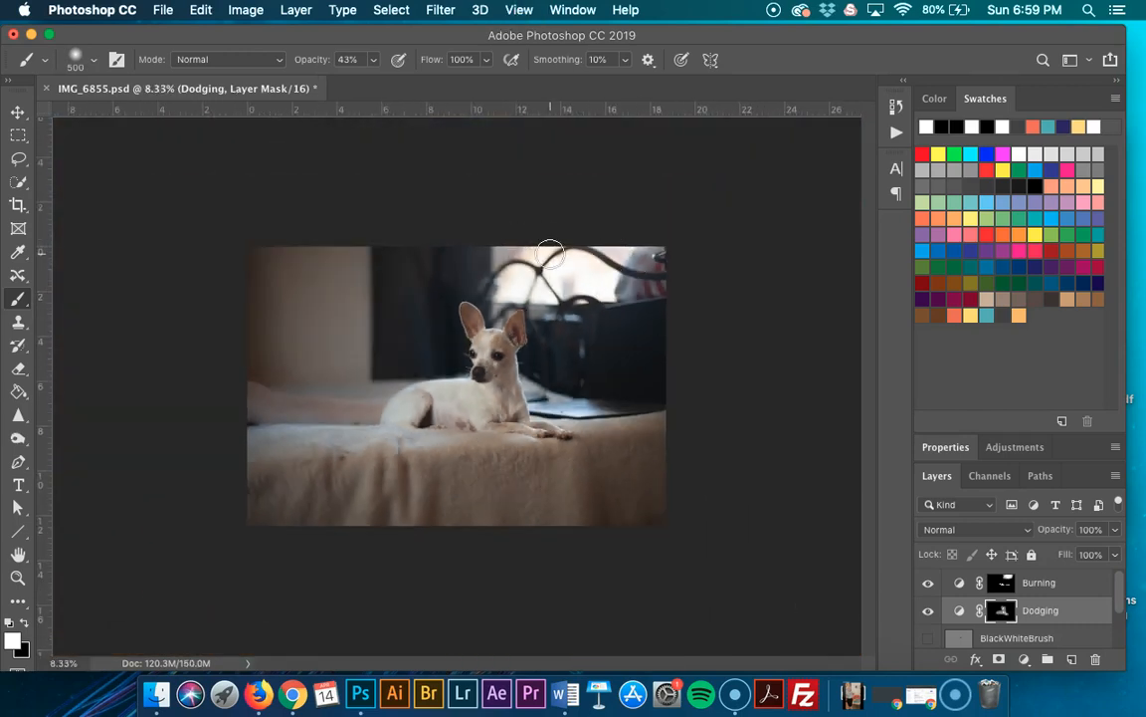
click(929, 611)
click(929, 611)
click(928, 583)
click(925, 610)
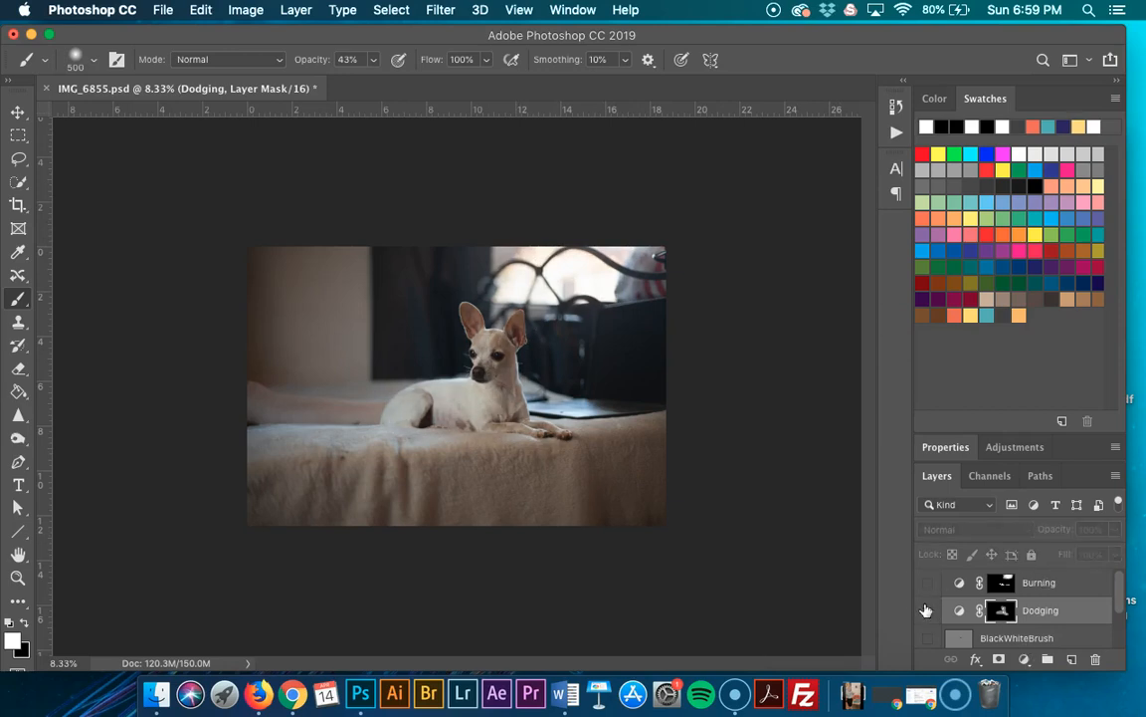
click(927, 611)
click(927, 584)
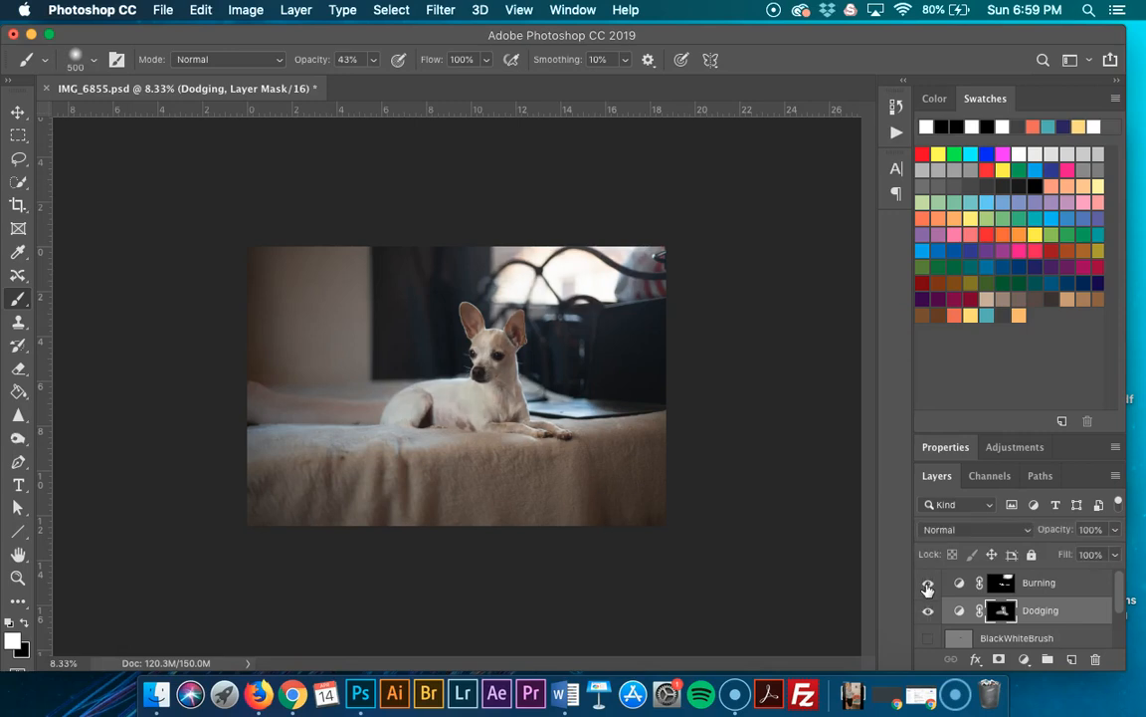